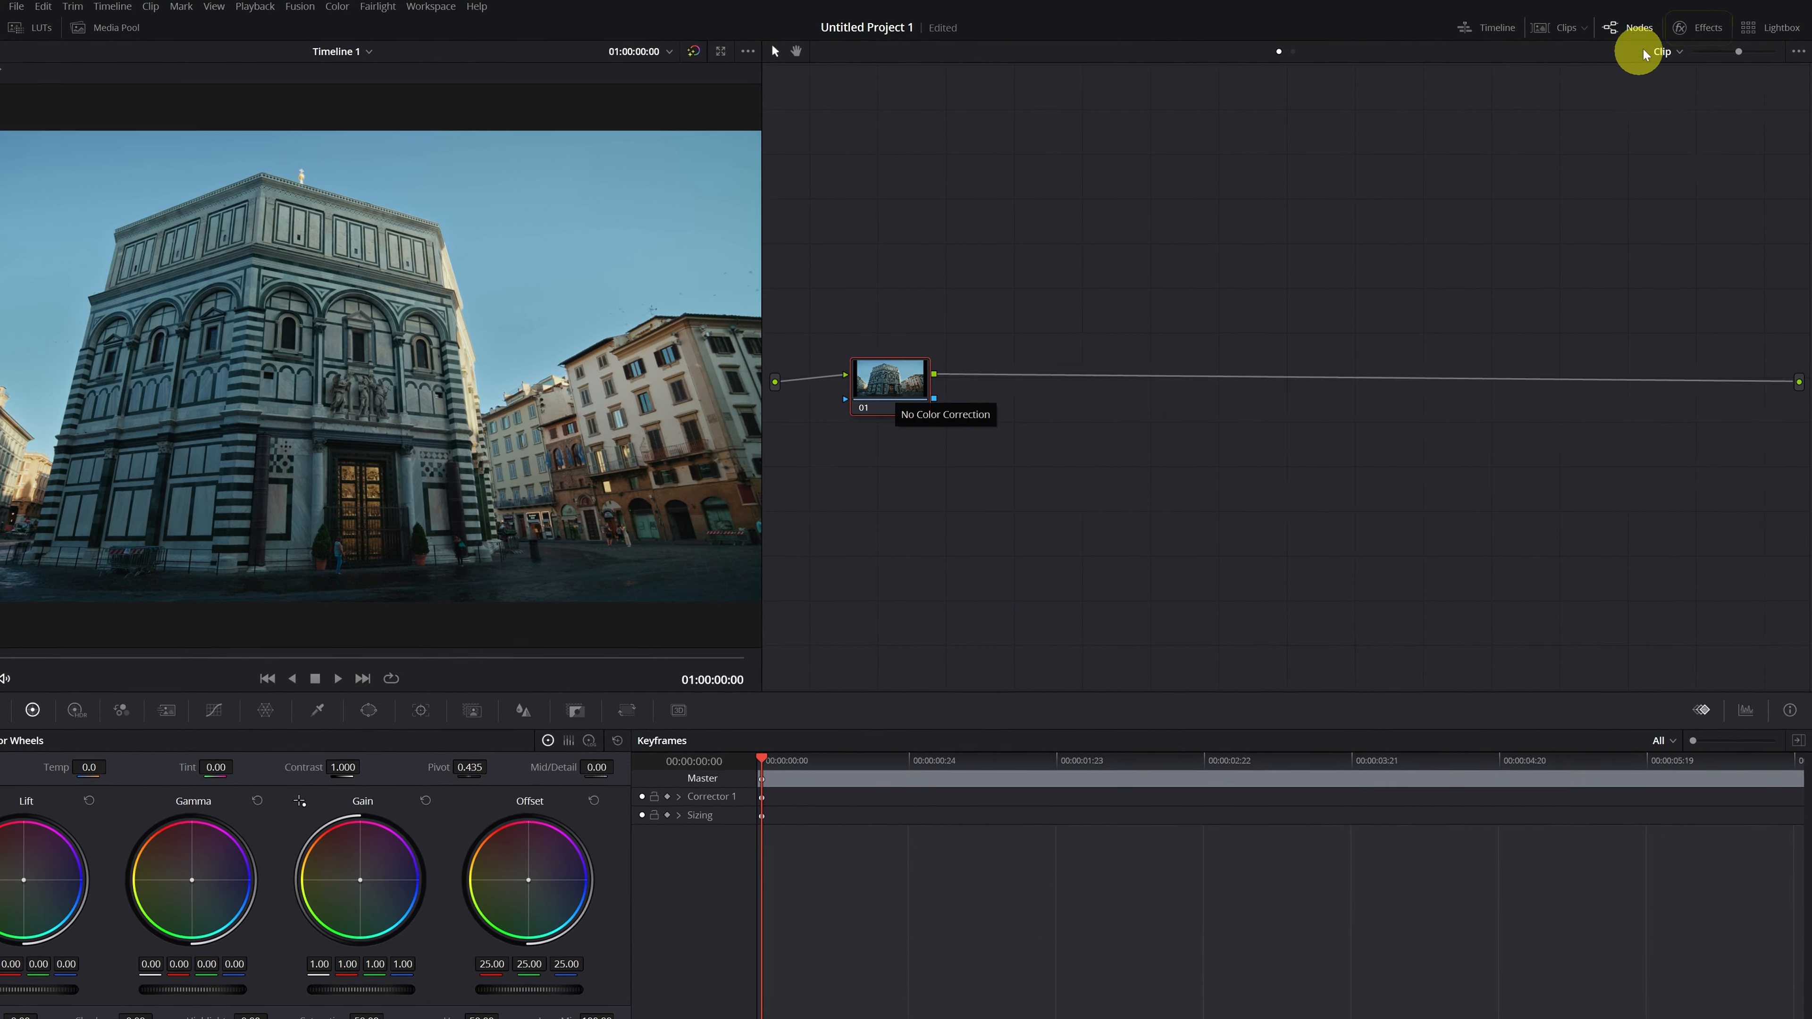
- Search the effects library for "sky", apply Sky Replacement to node 01, and expand its Sky Mask Adjustments
click(1698, 28)
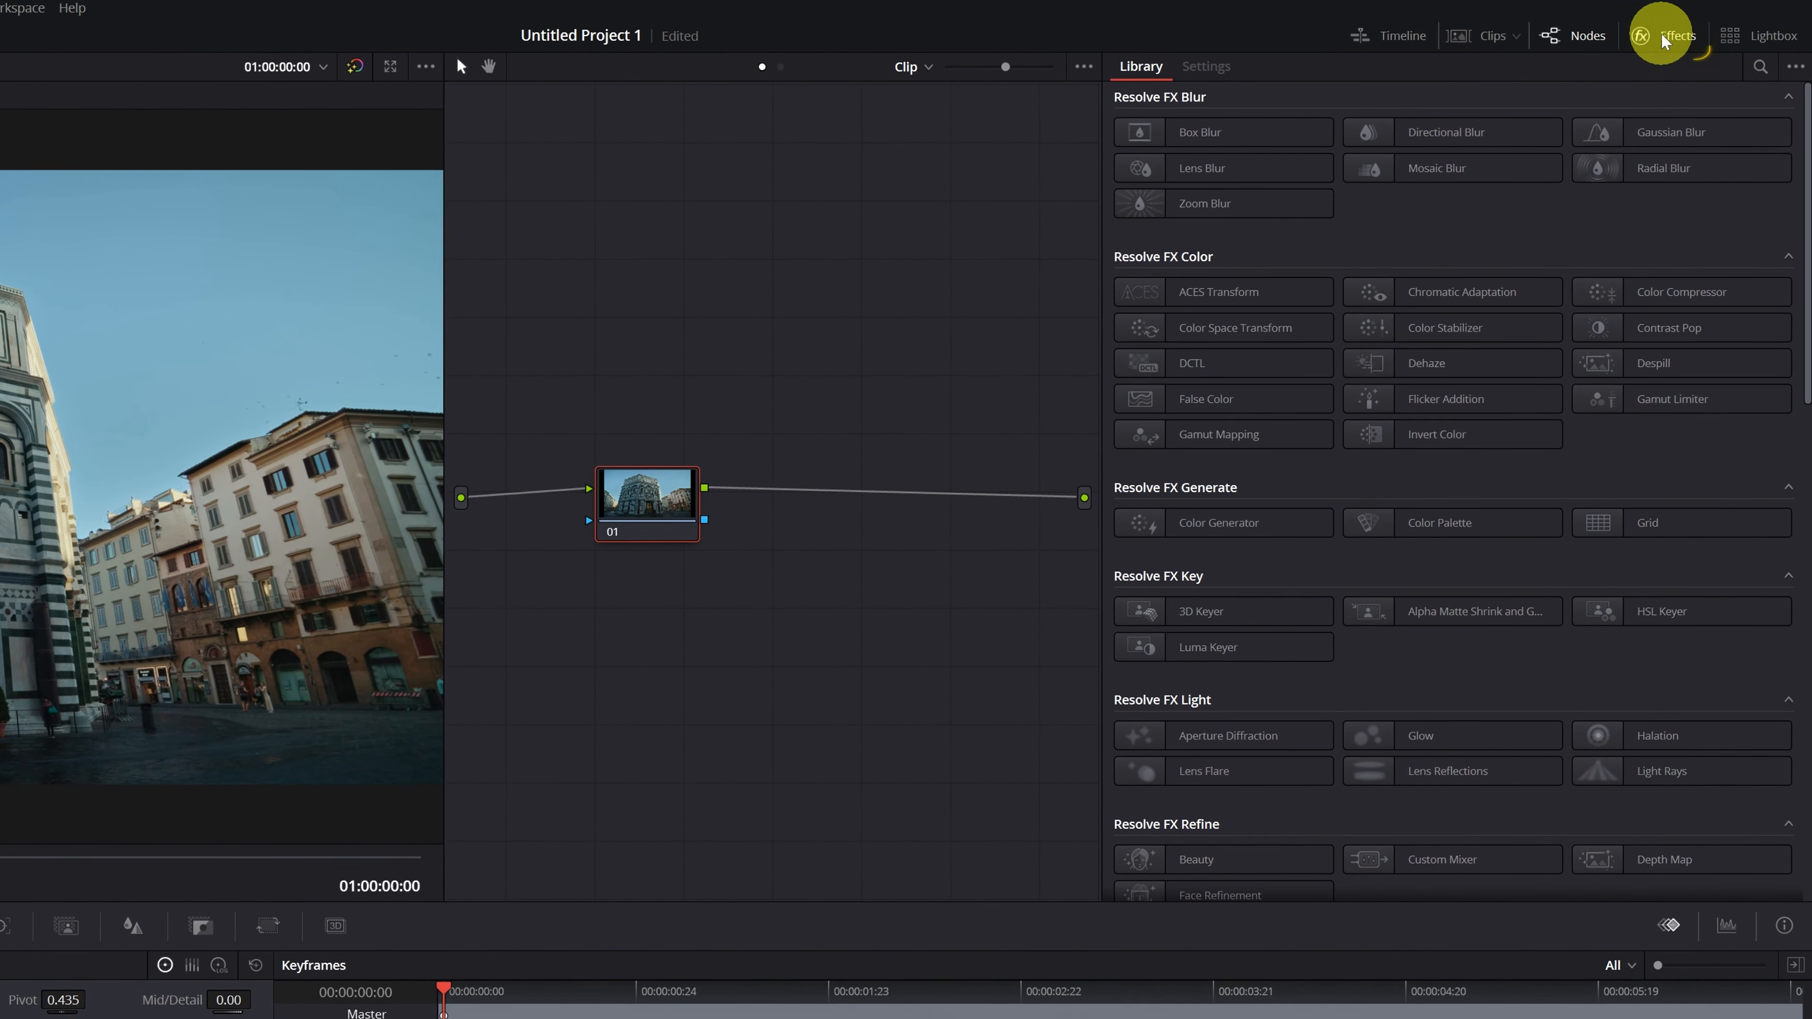
click(1760, 65)
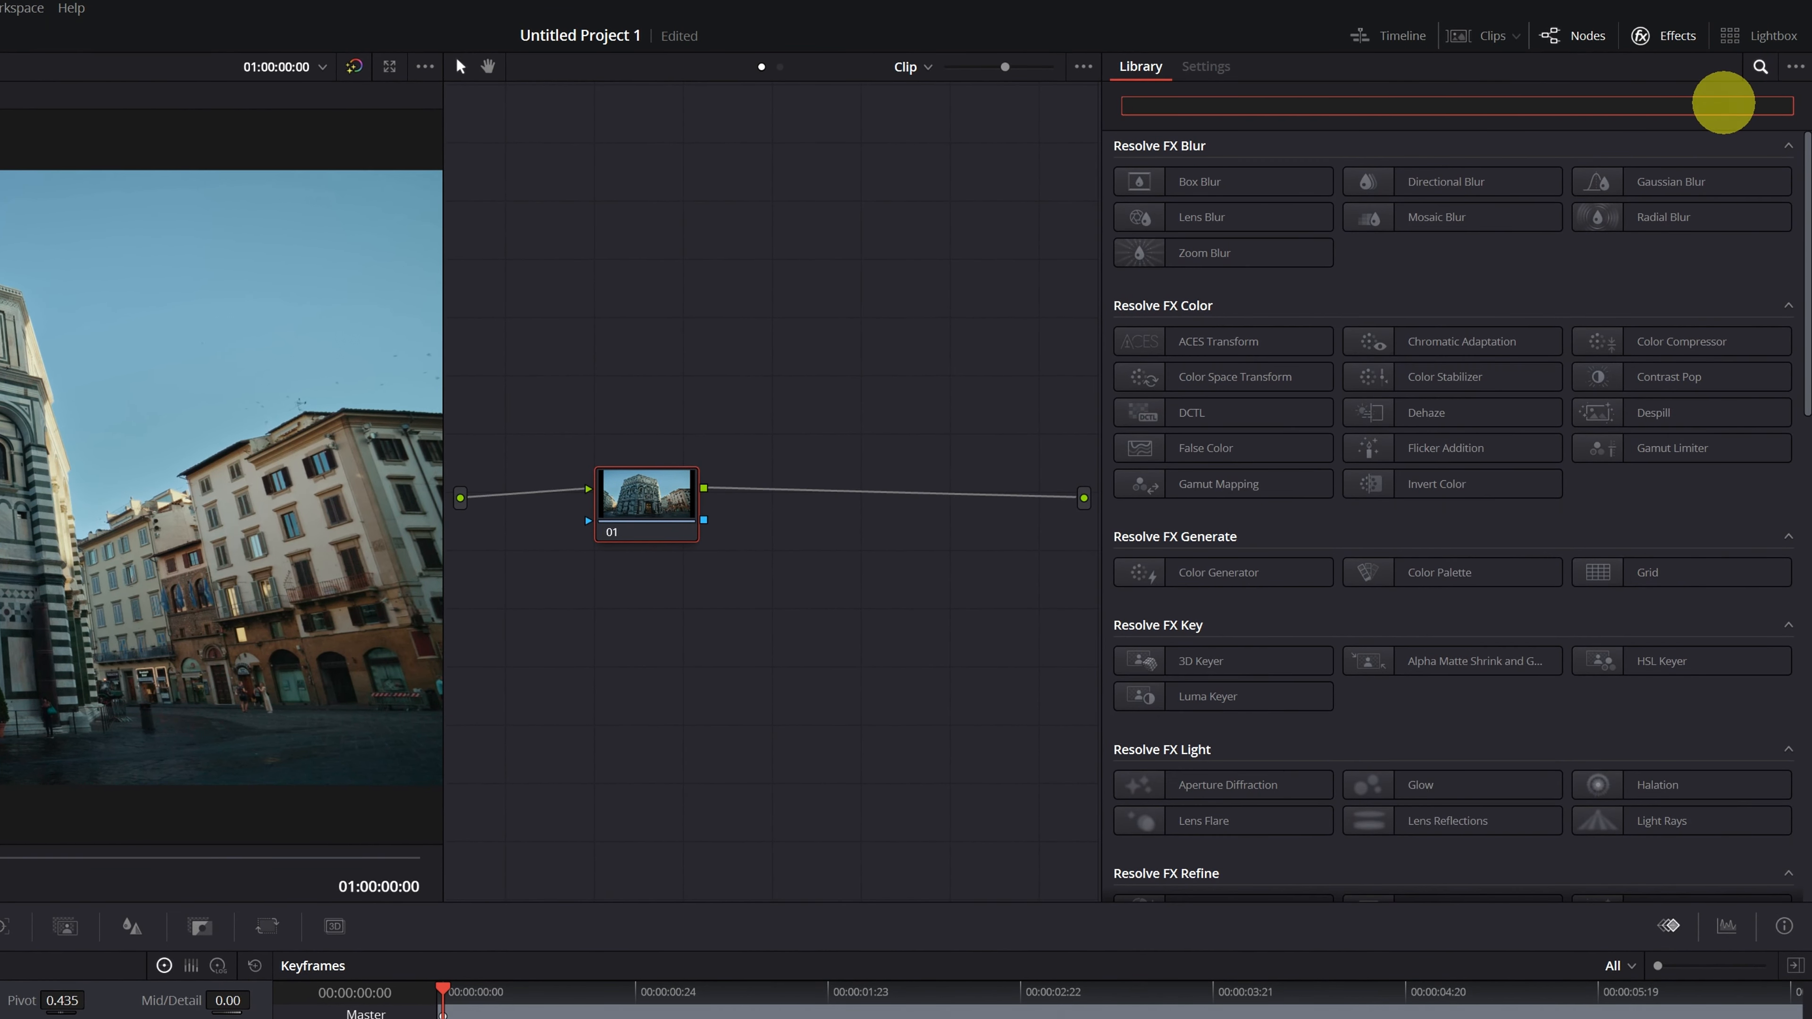
text(sky)
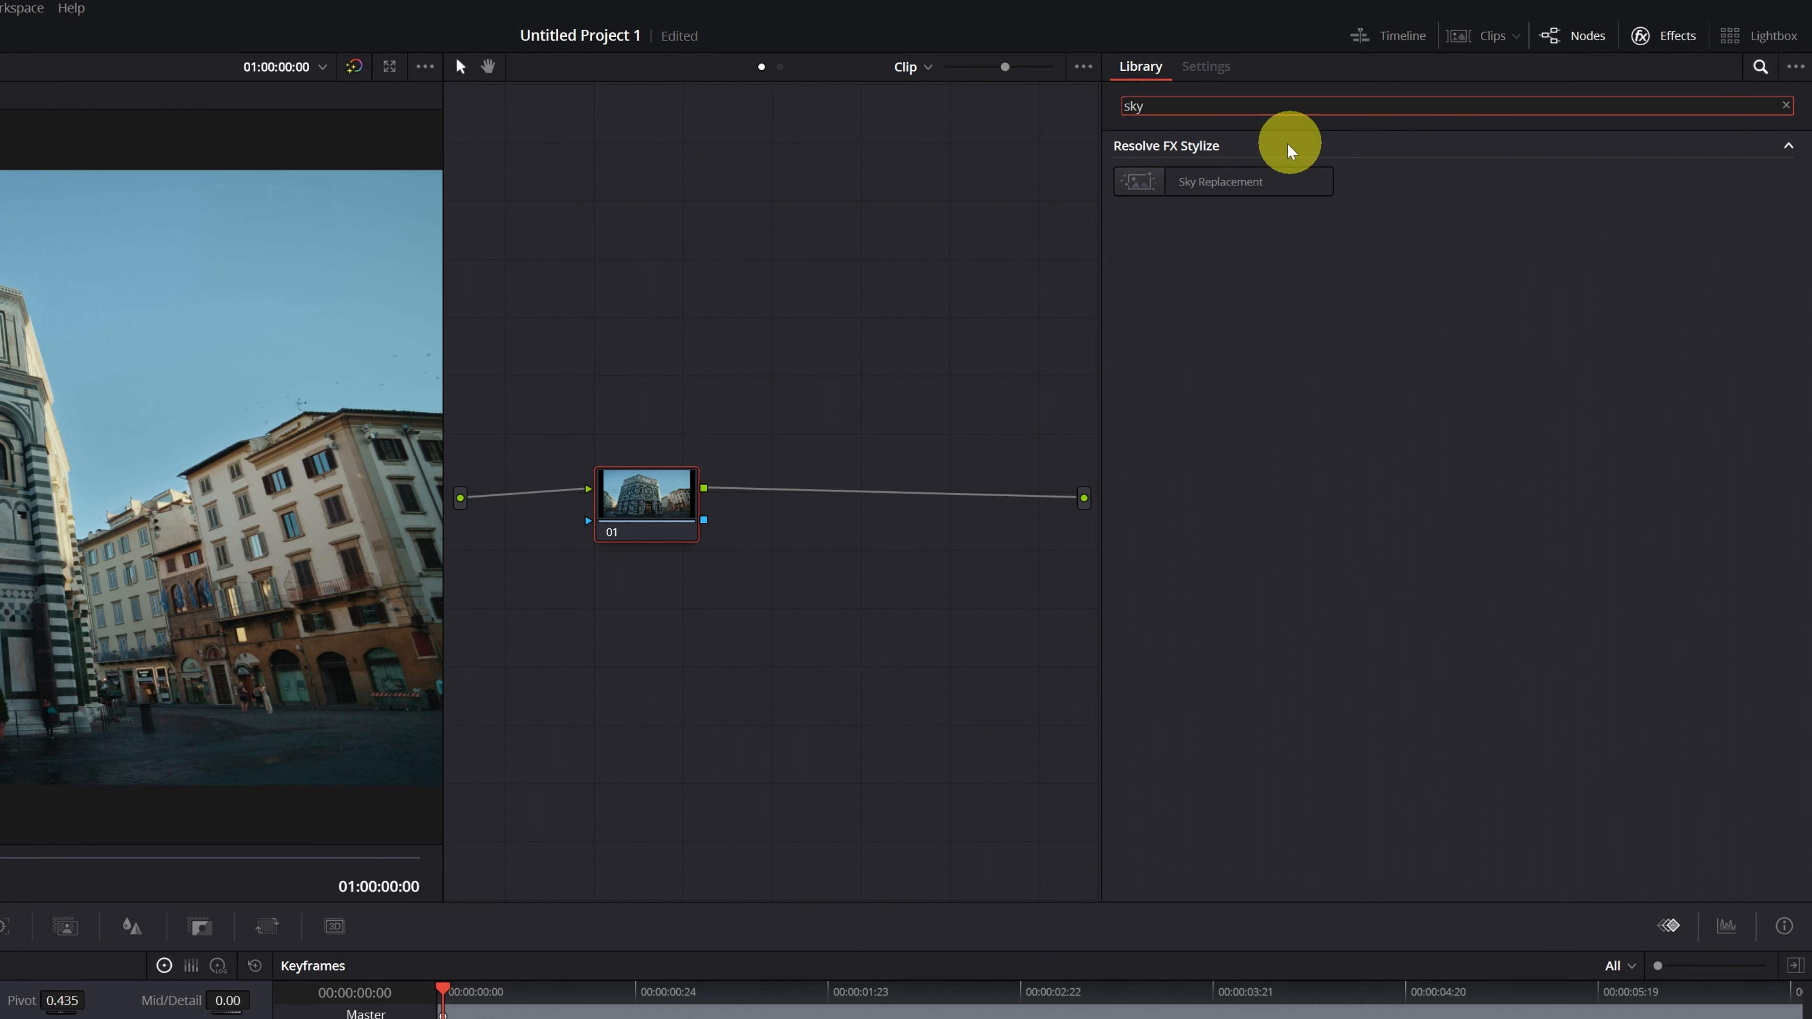
click(1215, 186)
drag(1215, 187, 642, 510)
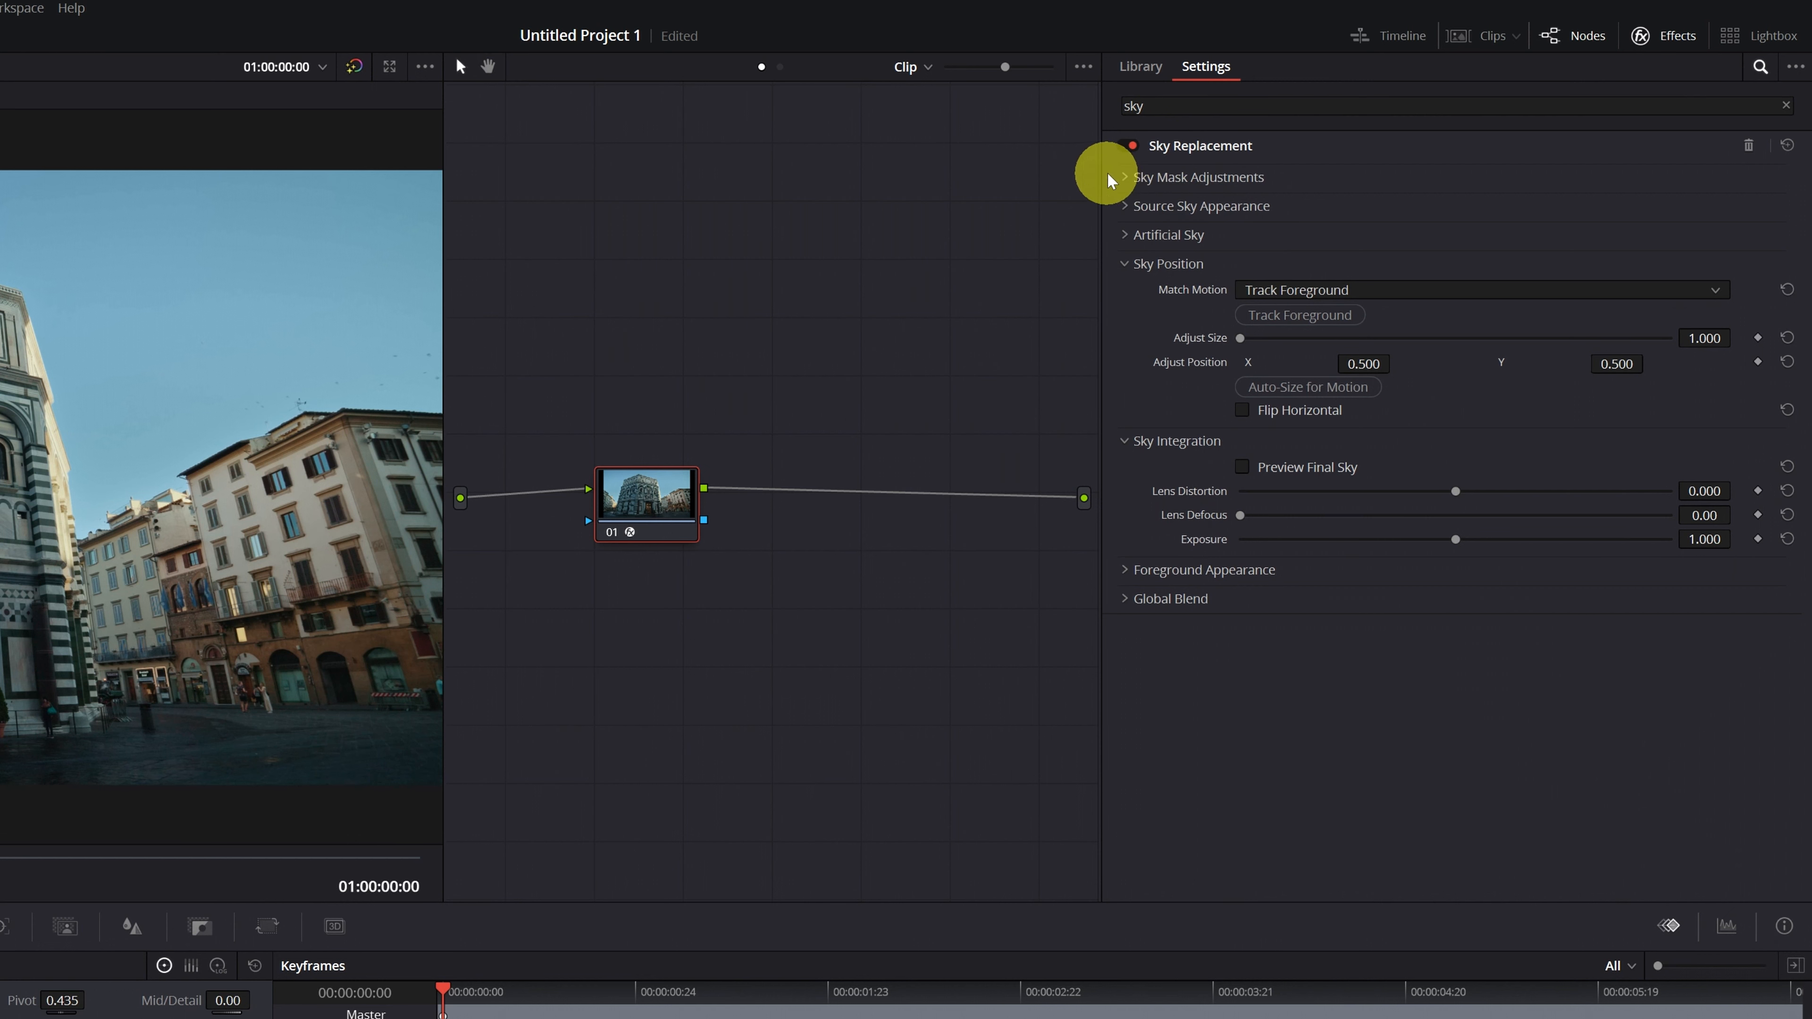
click(1125, 178)
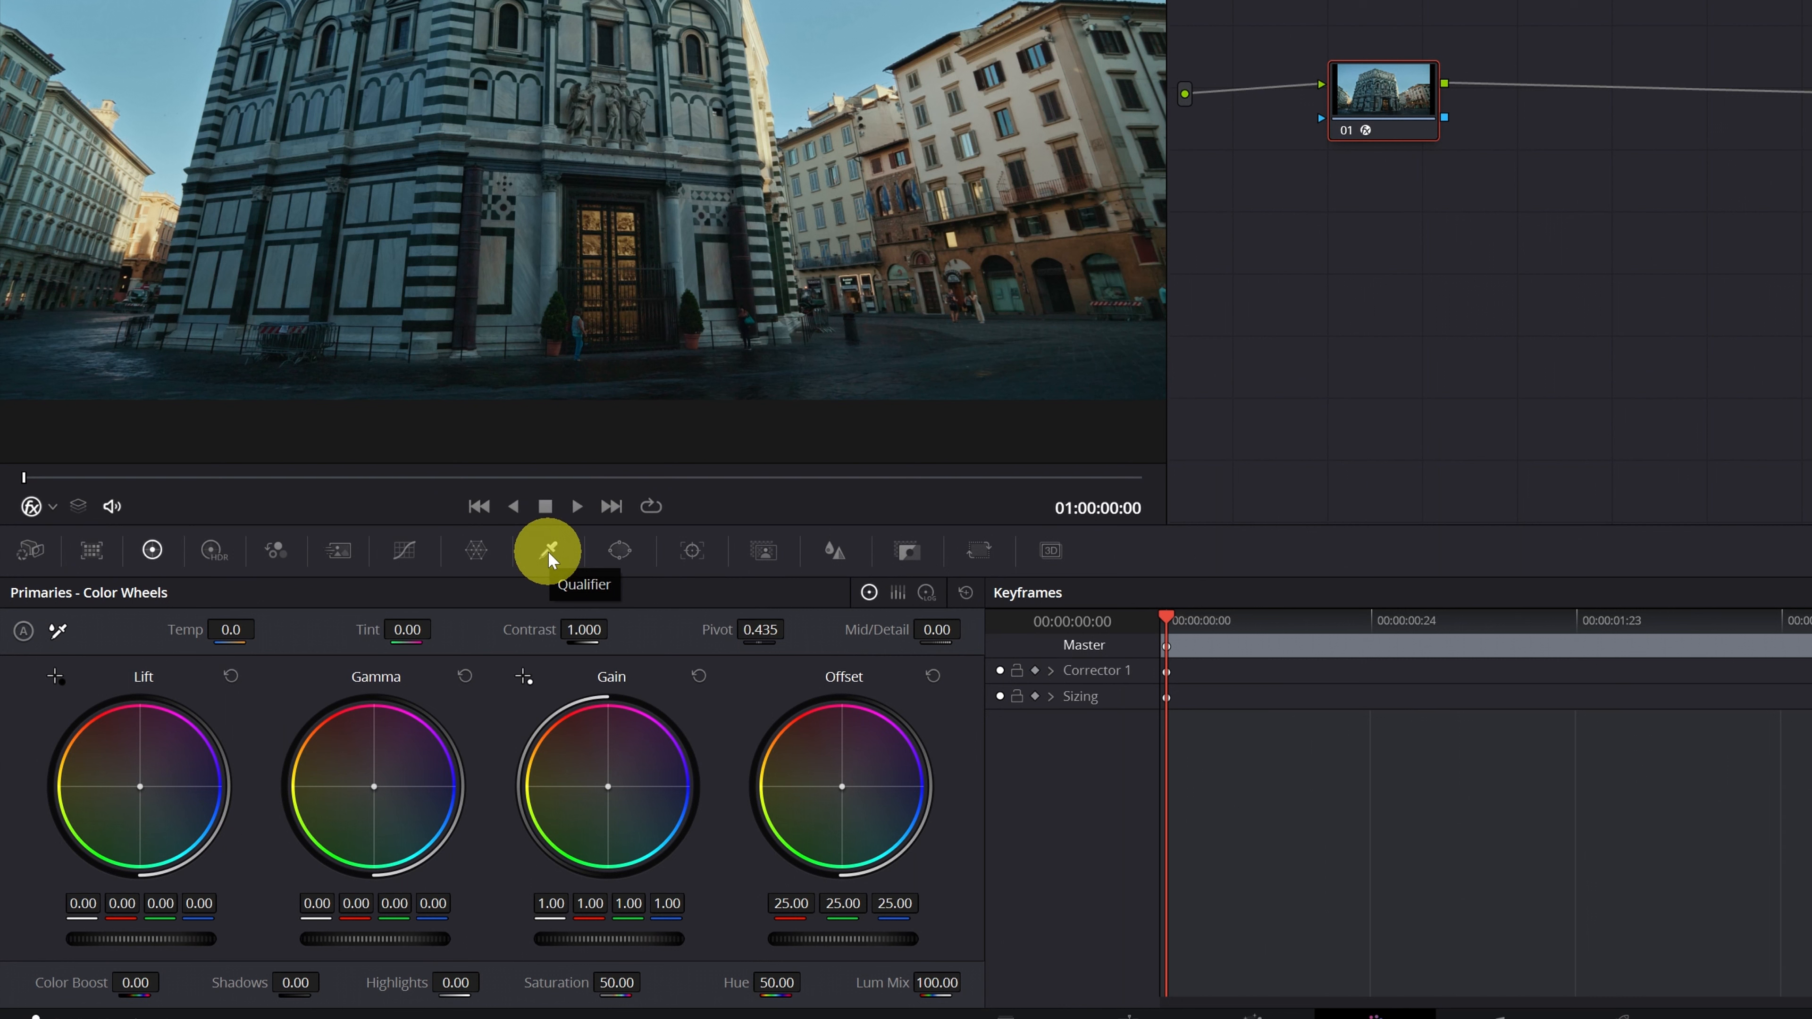
- Key the sky with the 3D qualifier by drawing a long stroke across the blue areas around the building
click(548, 551)
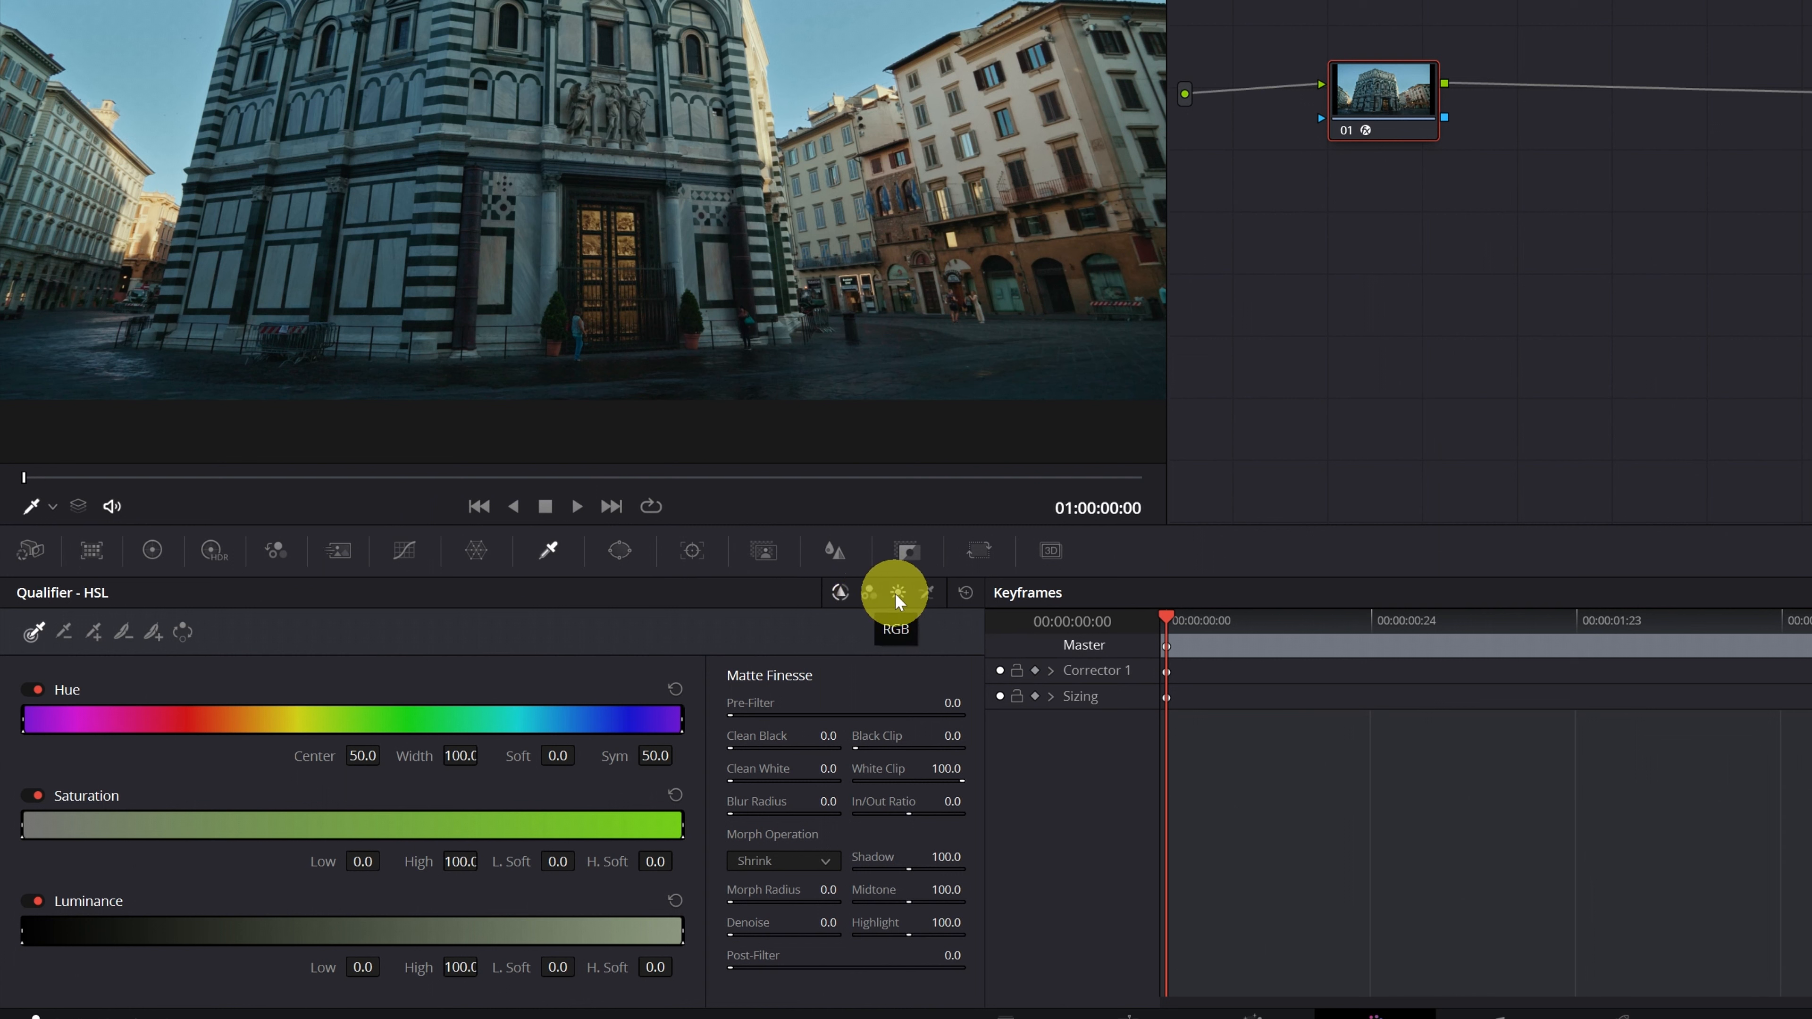
click(927, 592)
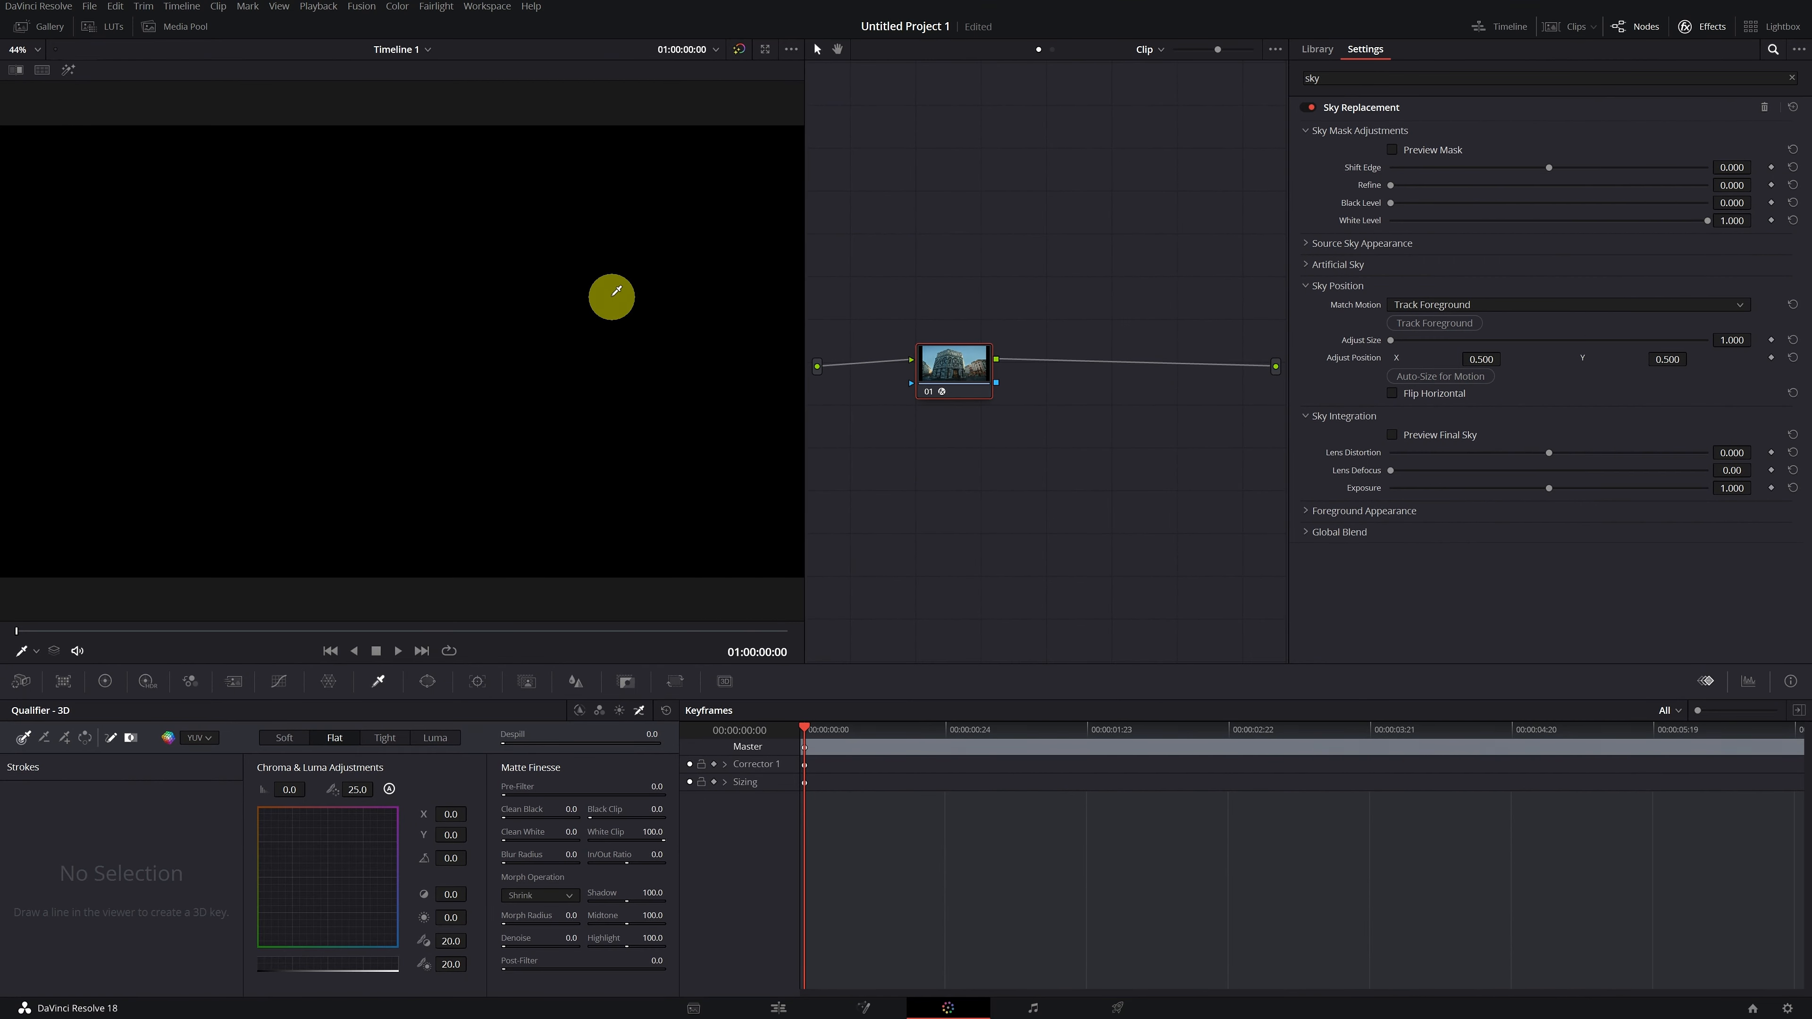
click(894, 421)
mouse_move(893, 421)
mouse_down()
mouse_move(1023, 395)
mouse_move(1105, 342)
mouse_move(1084, 257)
mouse_move(963, 208)
mouse_move(25, 193)
mouse_move(129, 355)
mouse_move(151, 449)
mouse_move(147, 331)
mouse_move(86, 295)
mouse_move(207, 264)
mouse_up()
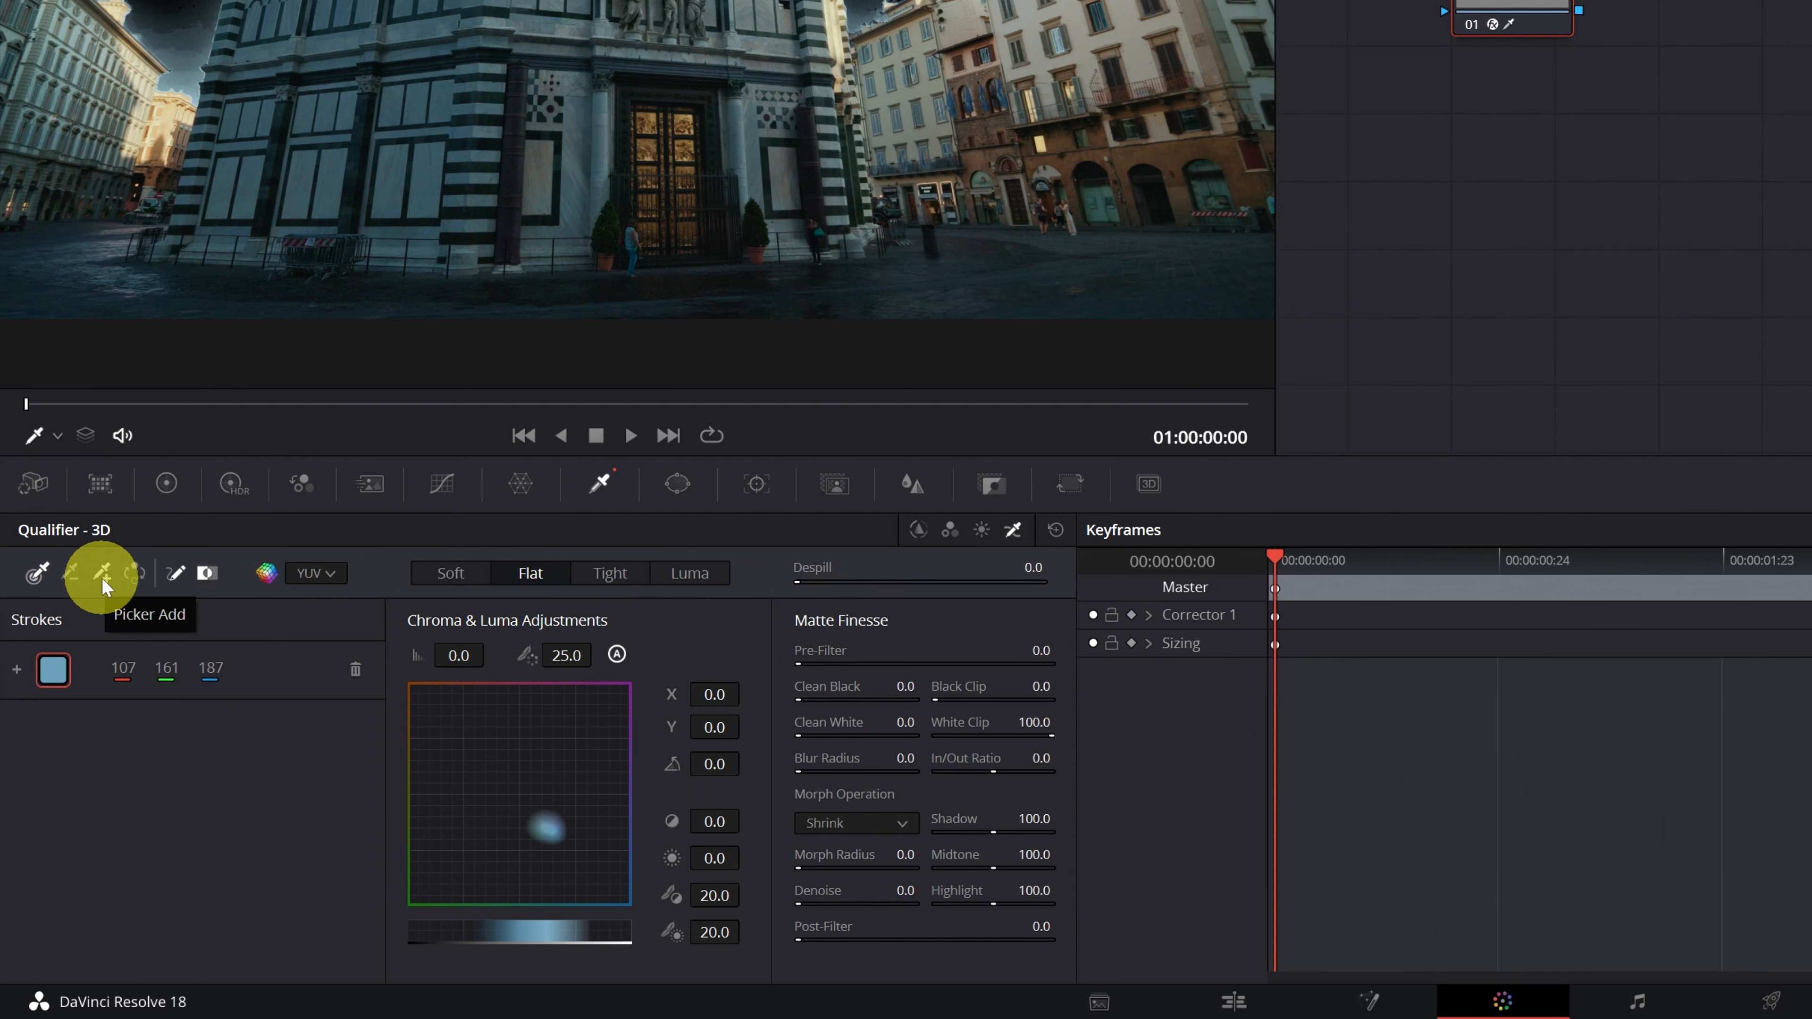
- Add a second qualifier stroke over the paler sky between the octagonal building and the houses beside it, and return to the normal picker
click(102, 577)
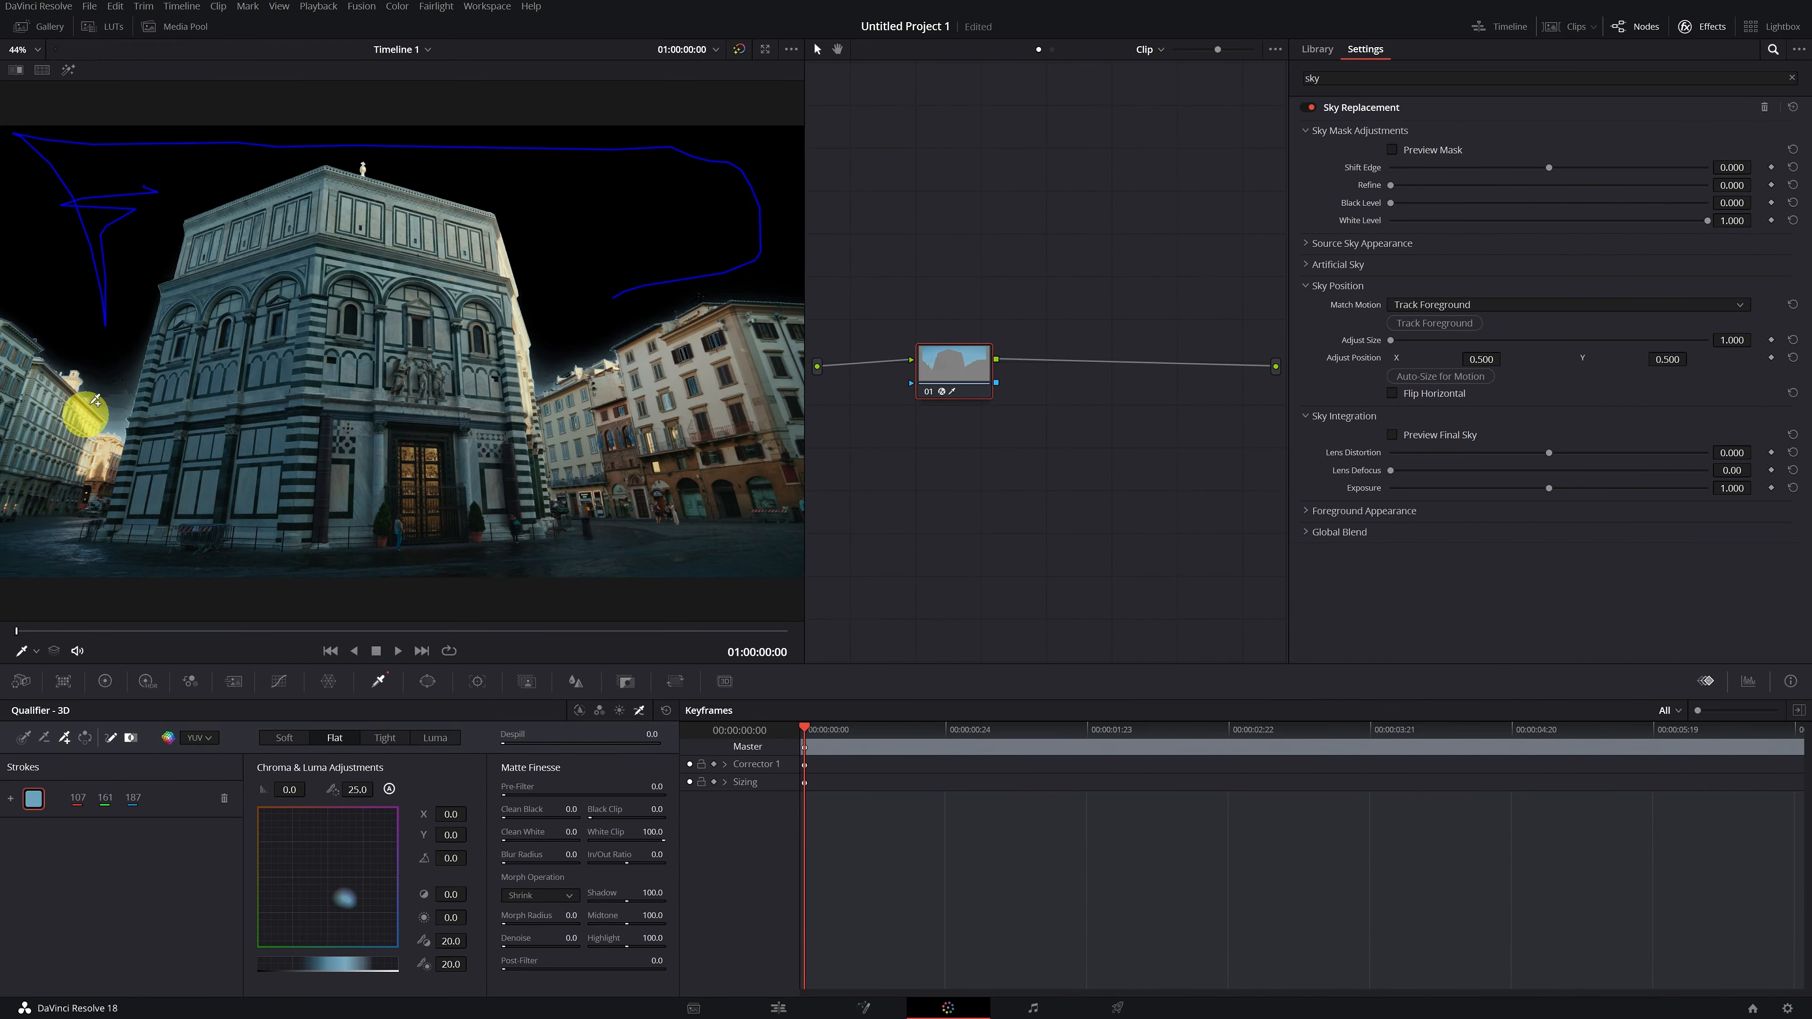
drag(116, 360, 119, 414)
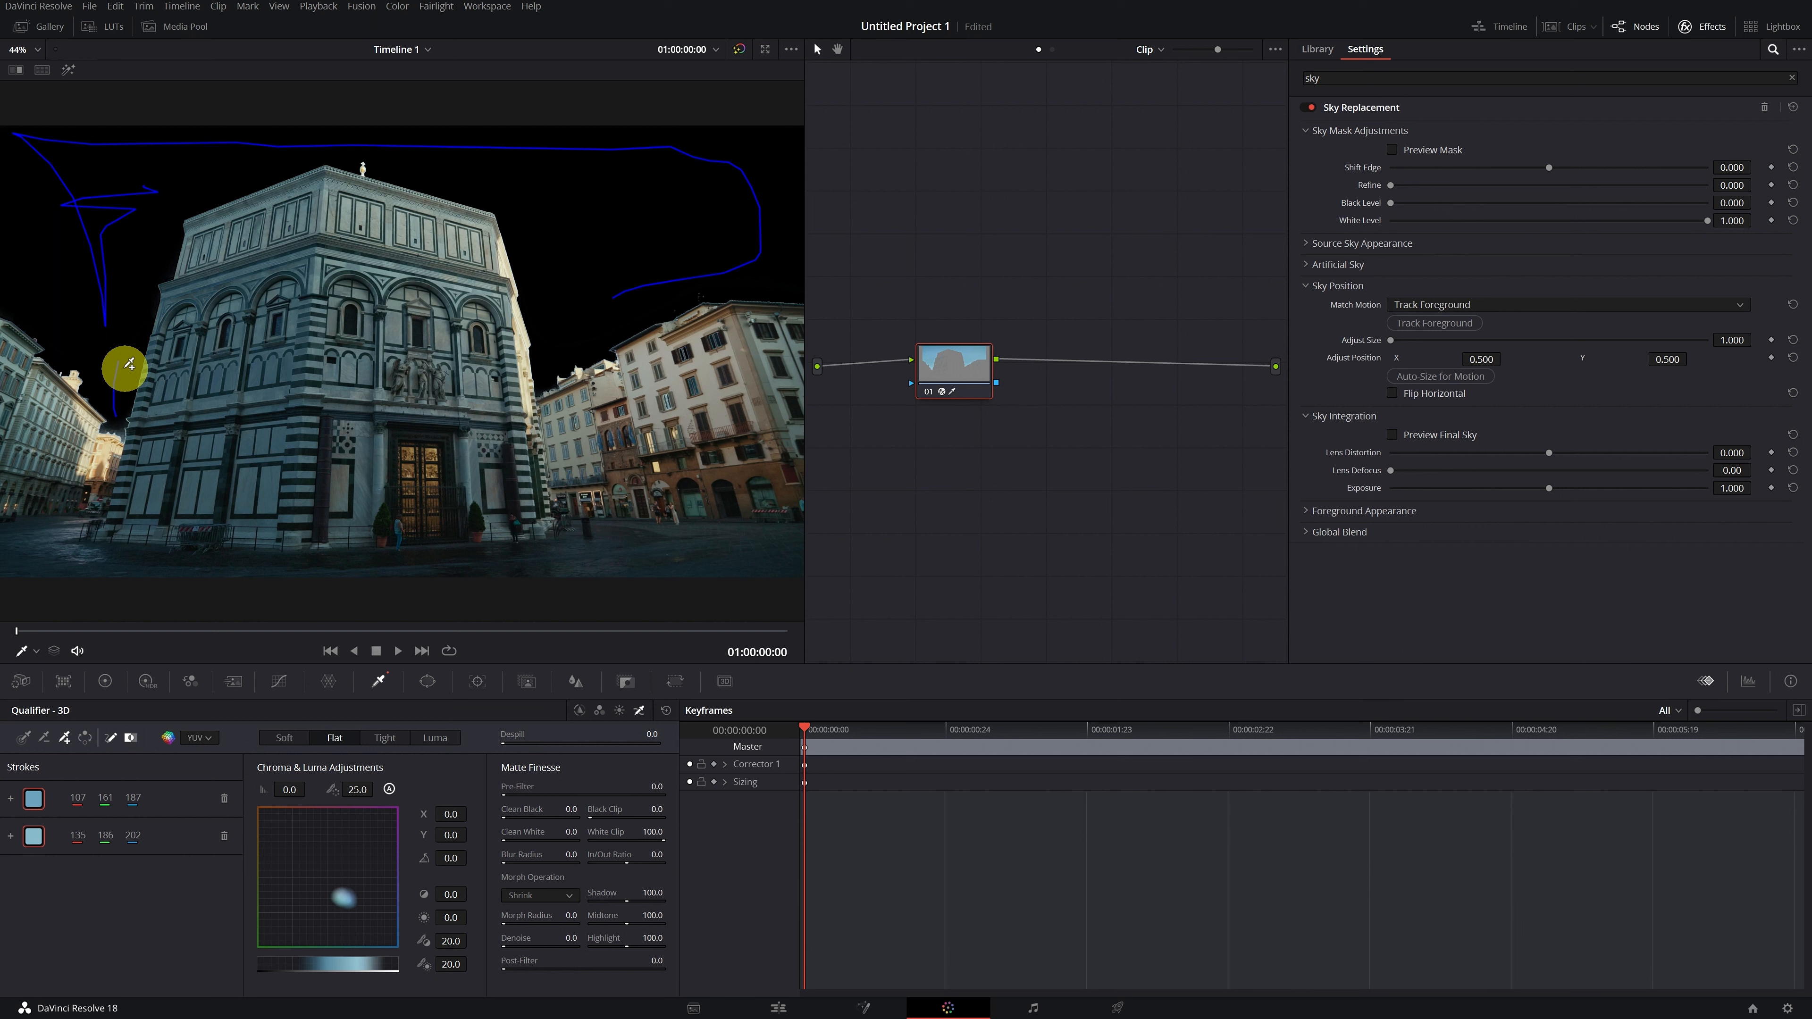
click(23, 739)
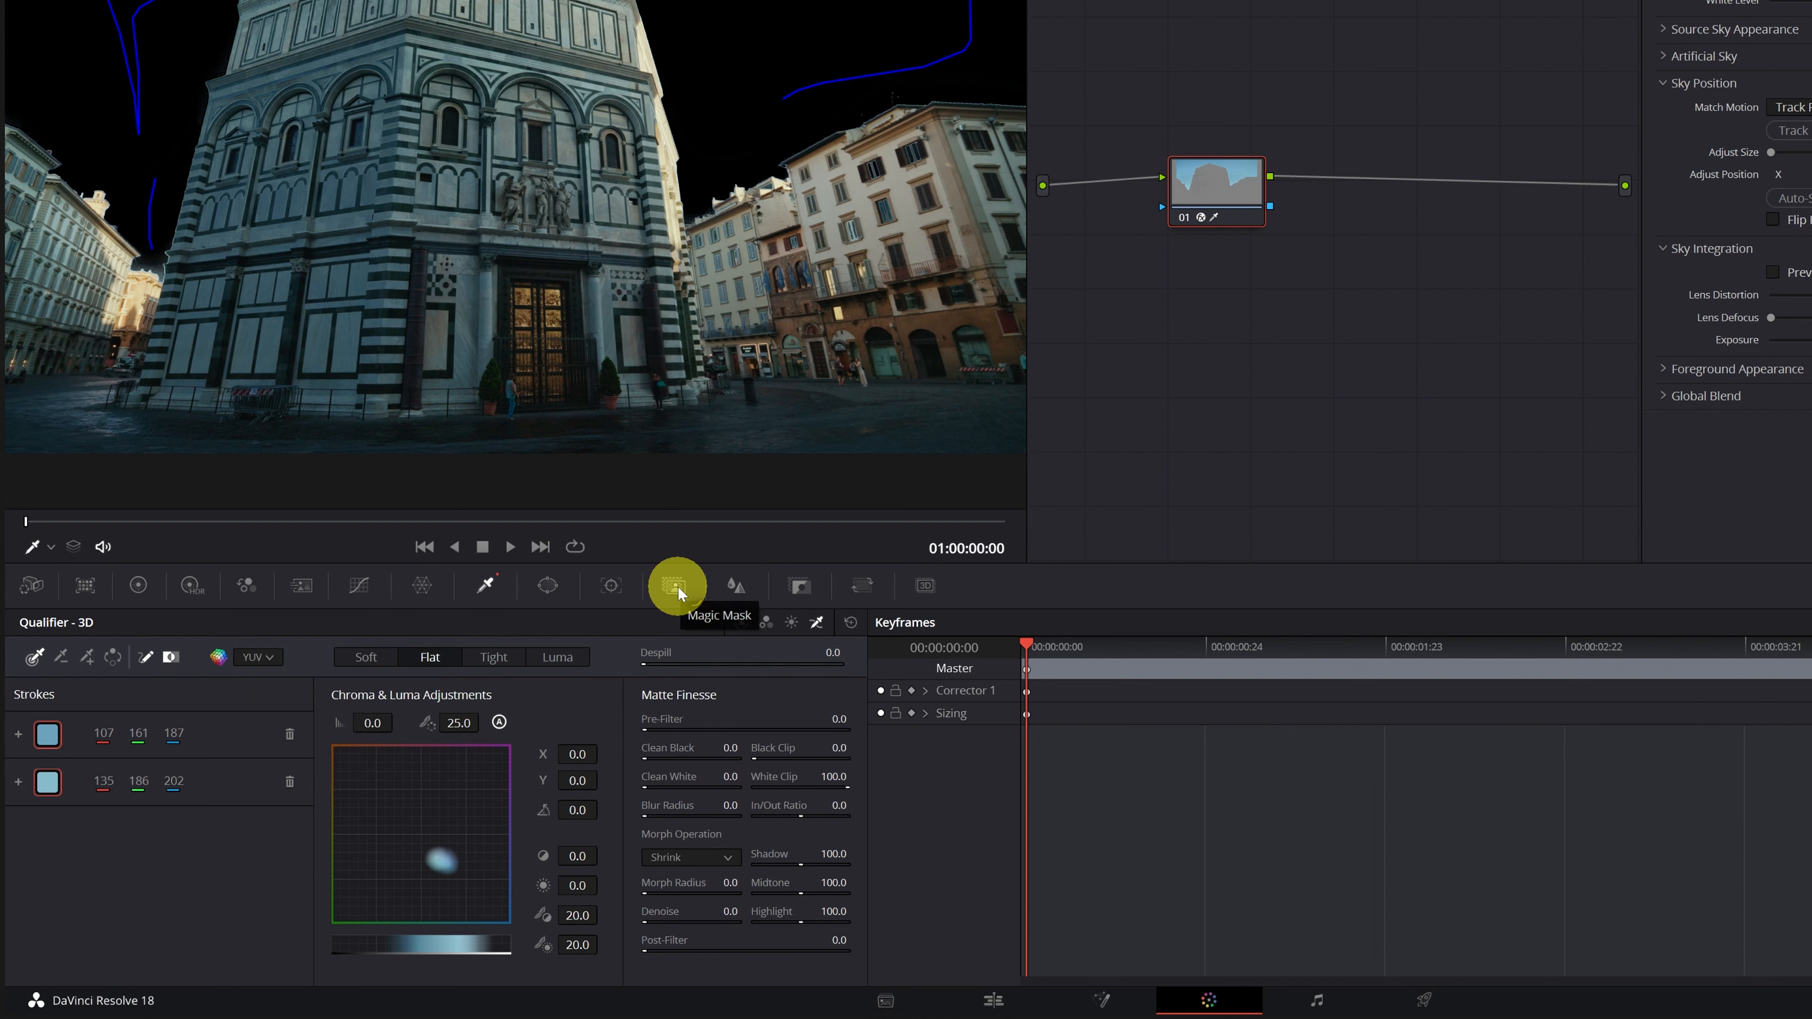
- View the Magic Mask tools as an alternative way of masking, and return to the 3D qualifier
click(676, 587)
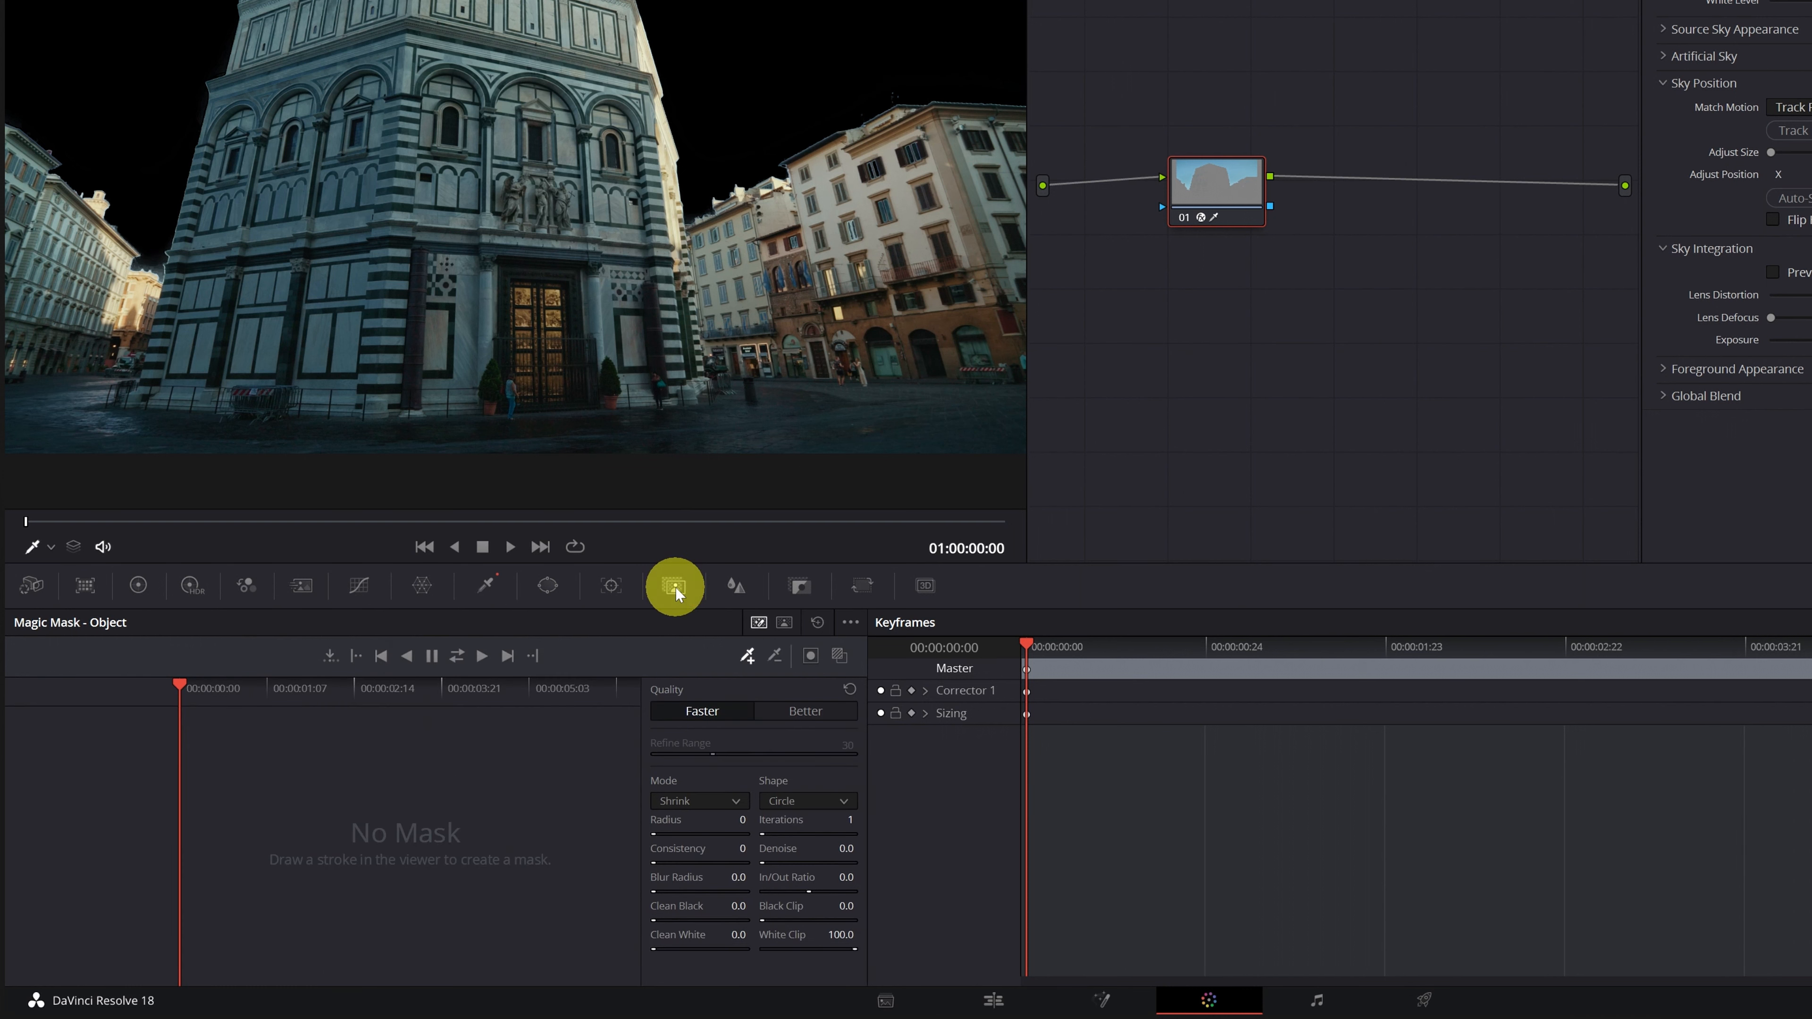
click(747, 657)
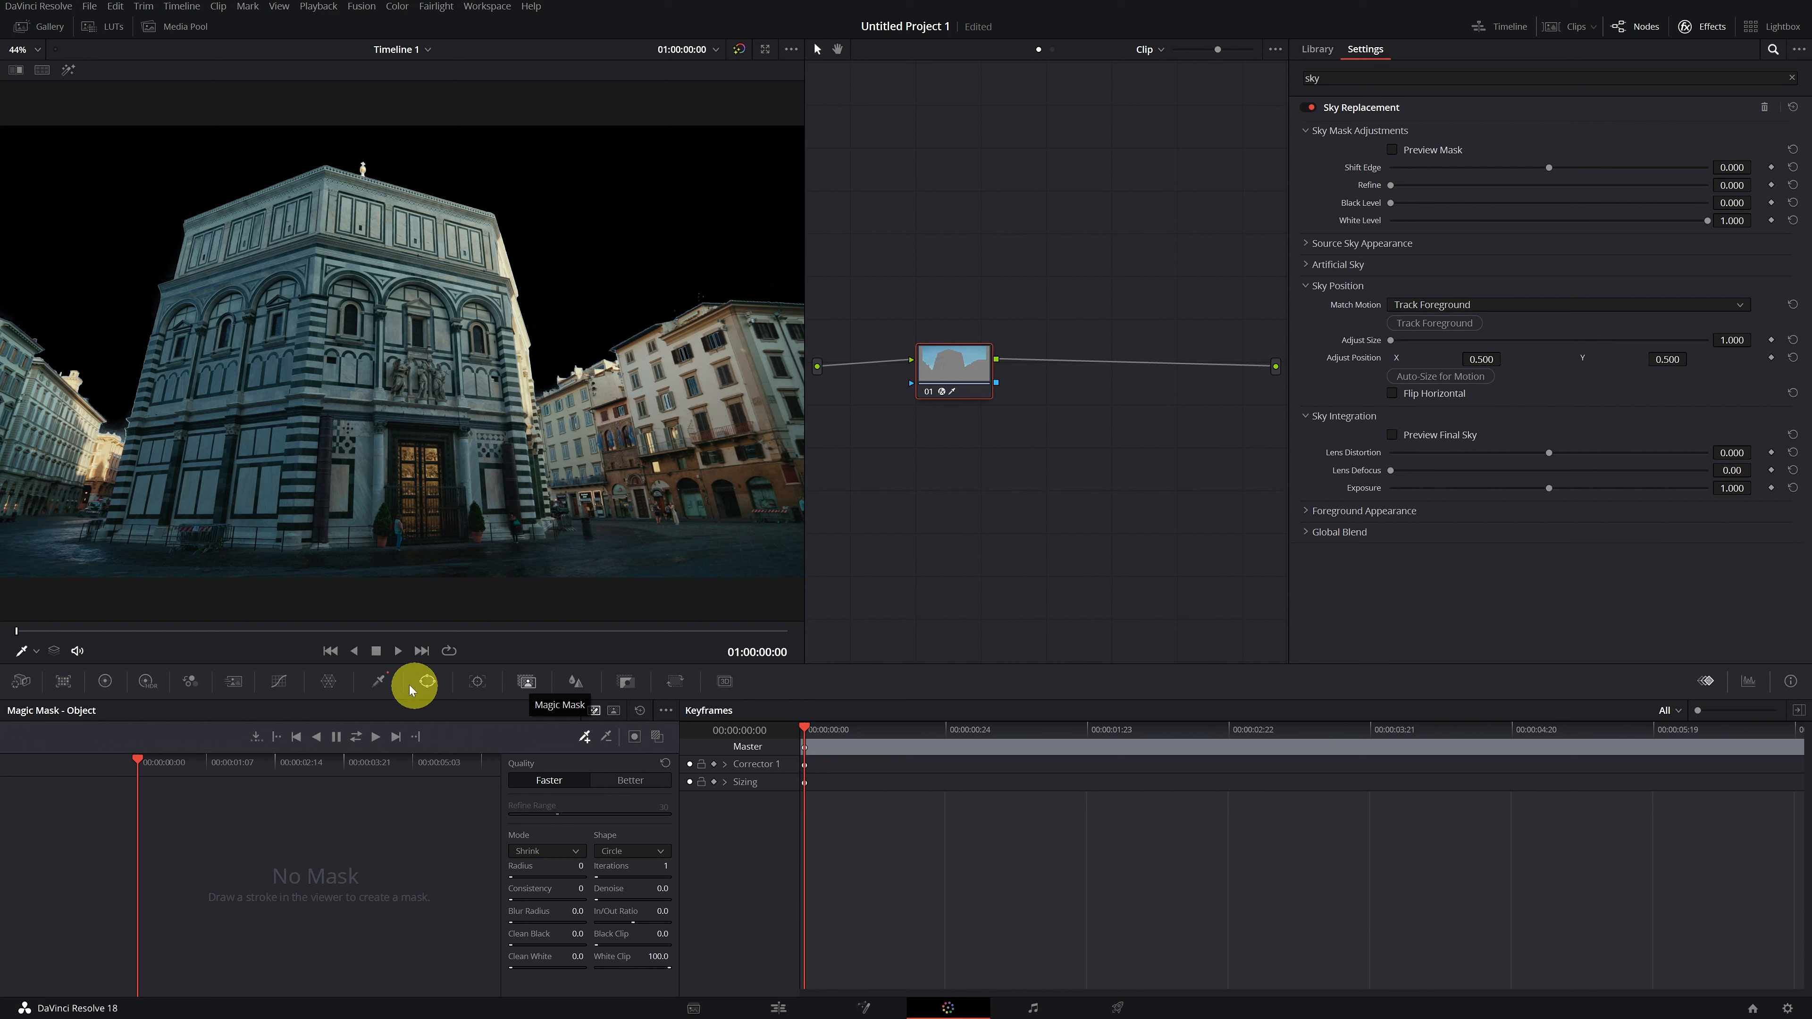
click(381, 682)
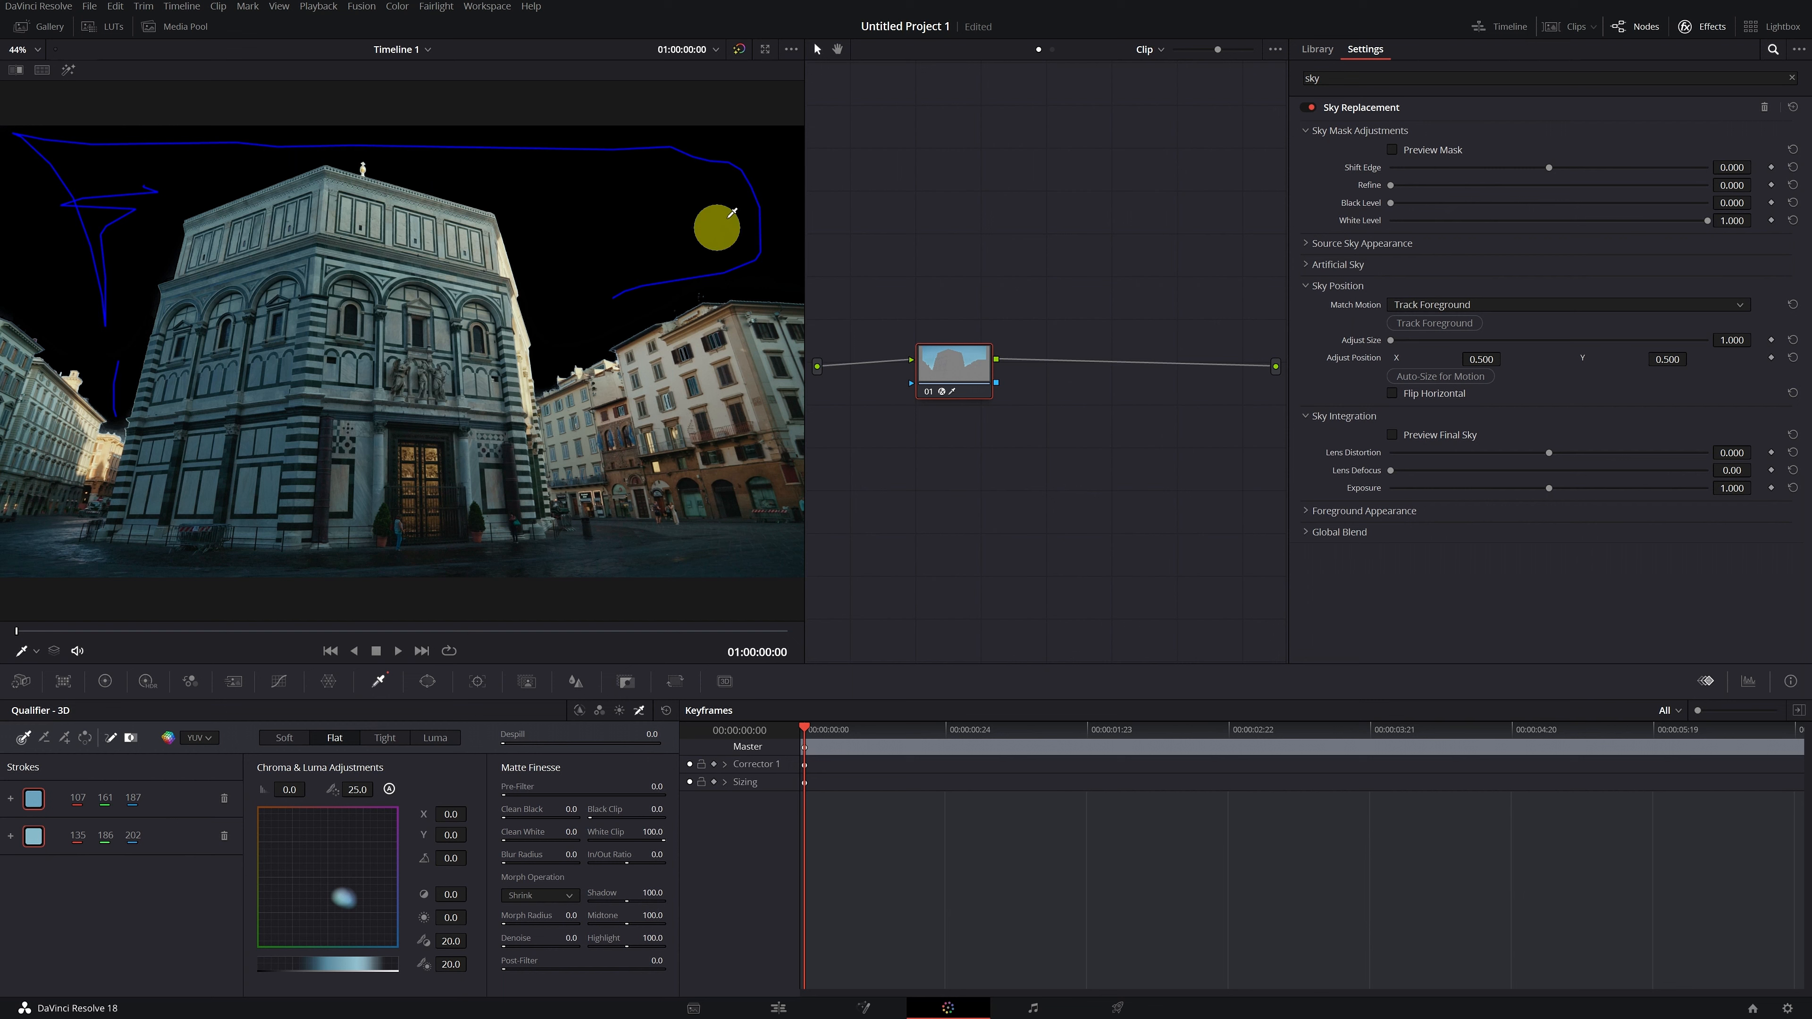
- Clean up the sky mask edges along the rooftops by setting Refine to 0.016 and White Level to 0.678
scroll(706, 193, up, 6)
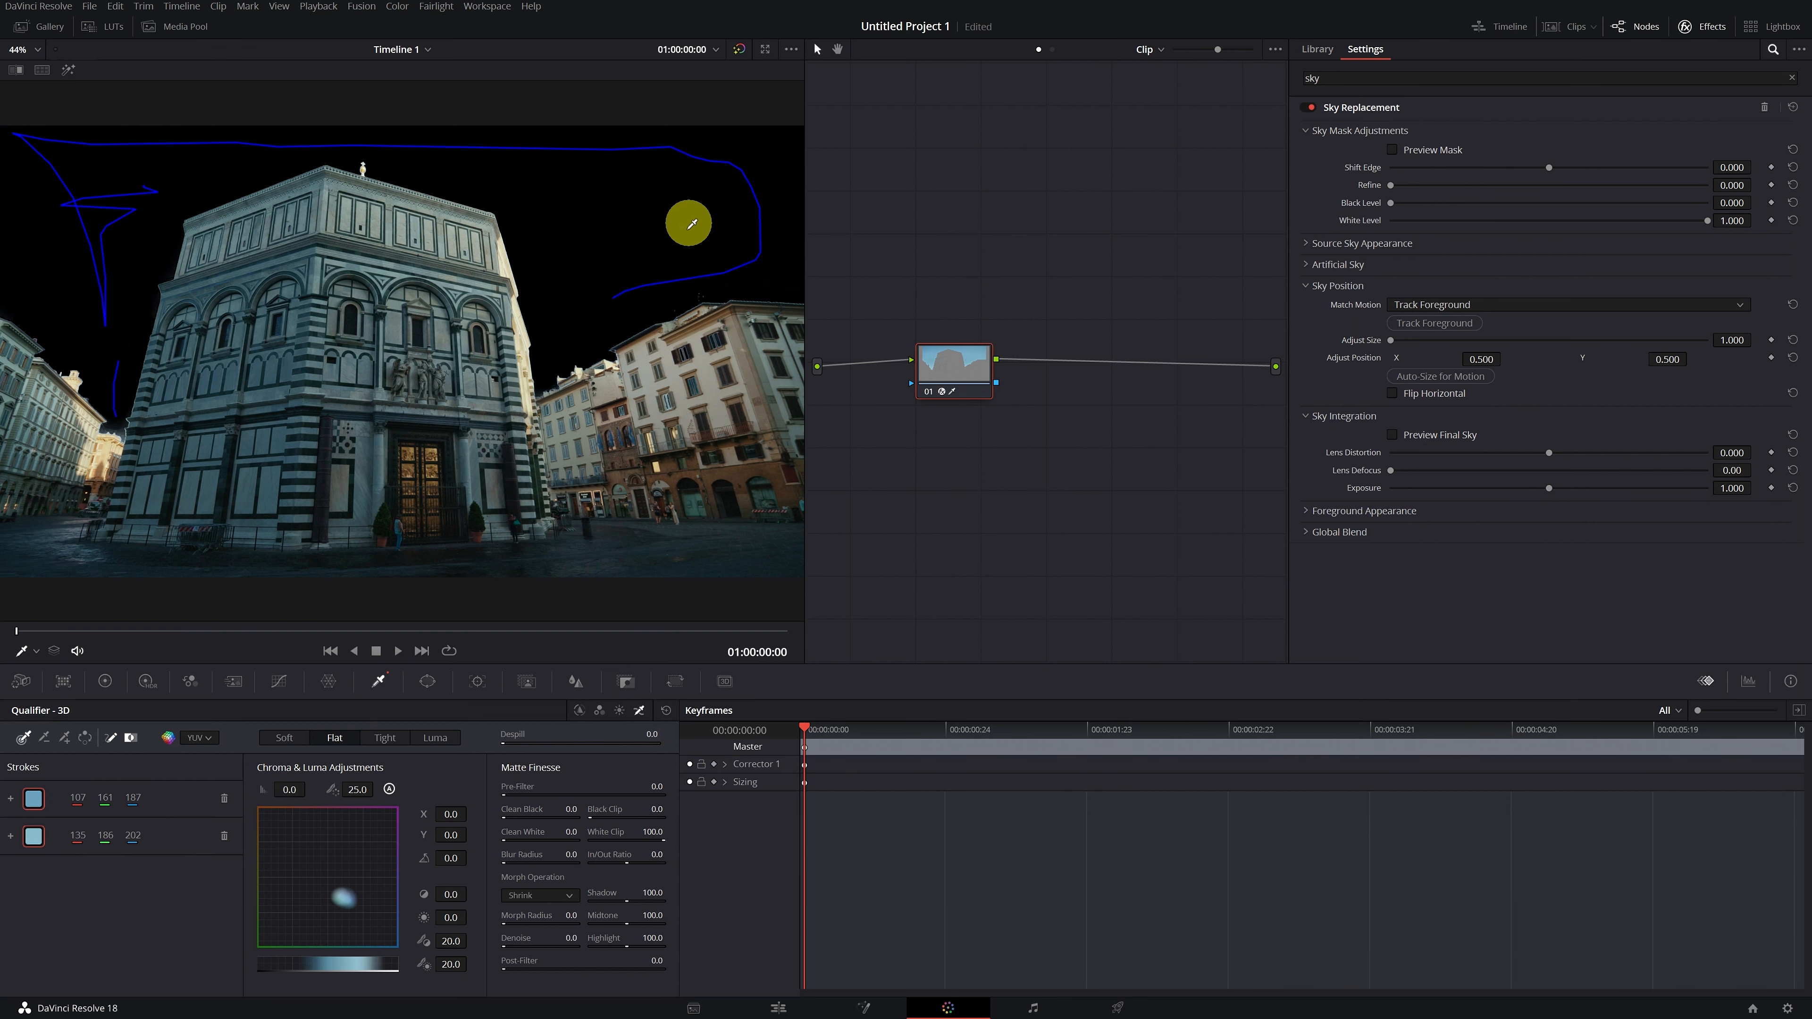
drag(625, 296, 140, 368)
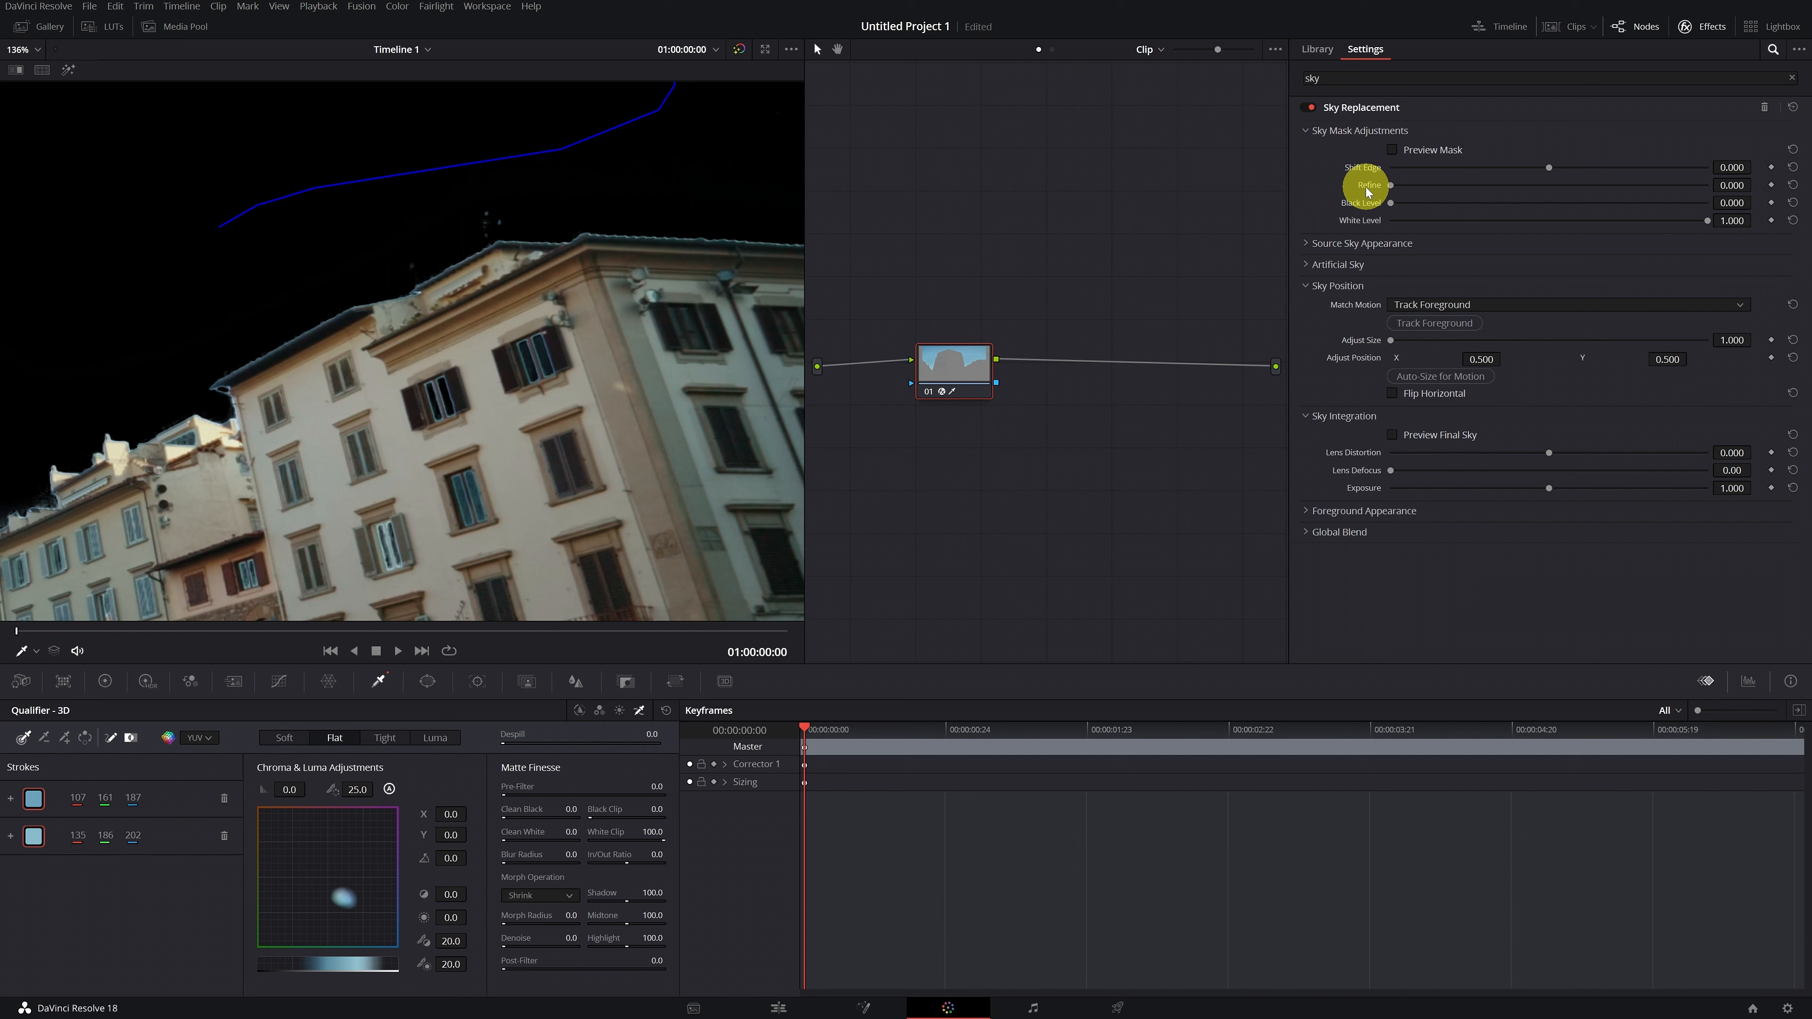
mouse_move(1371, 191)
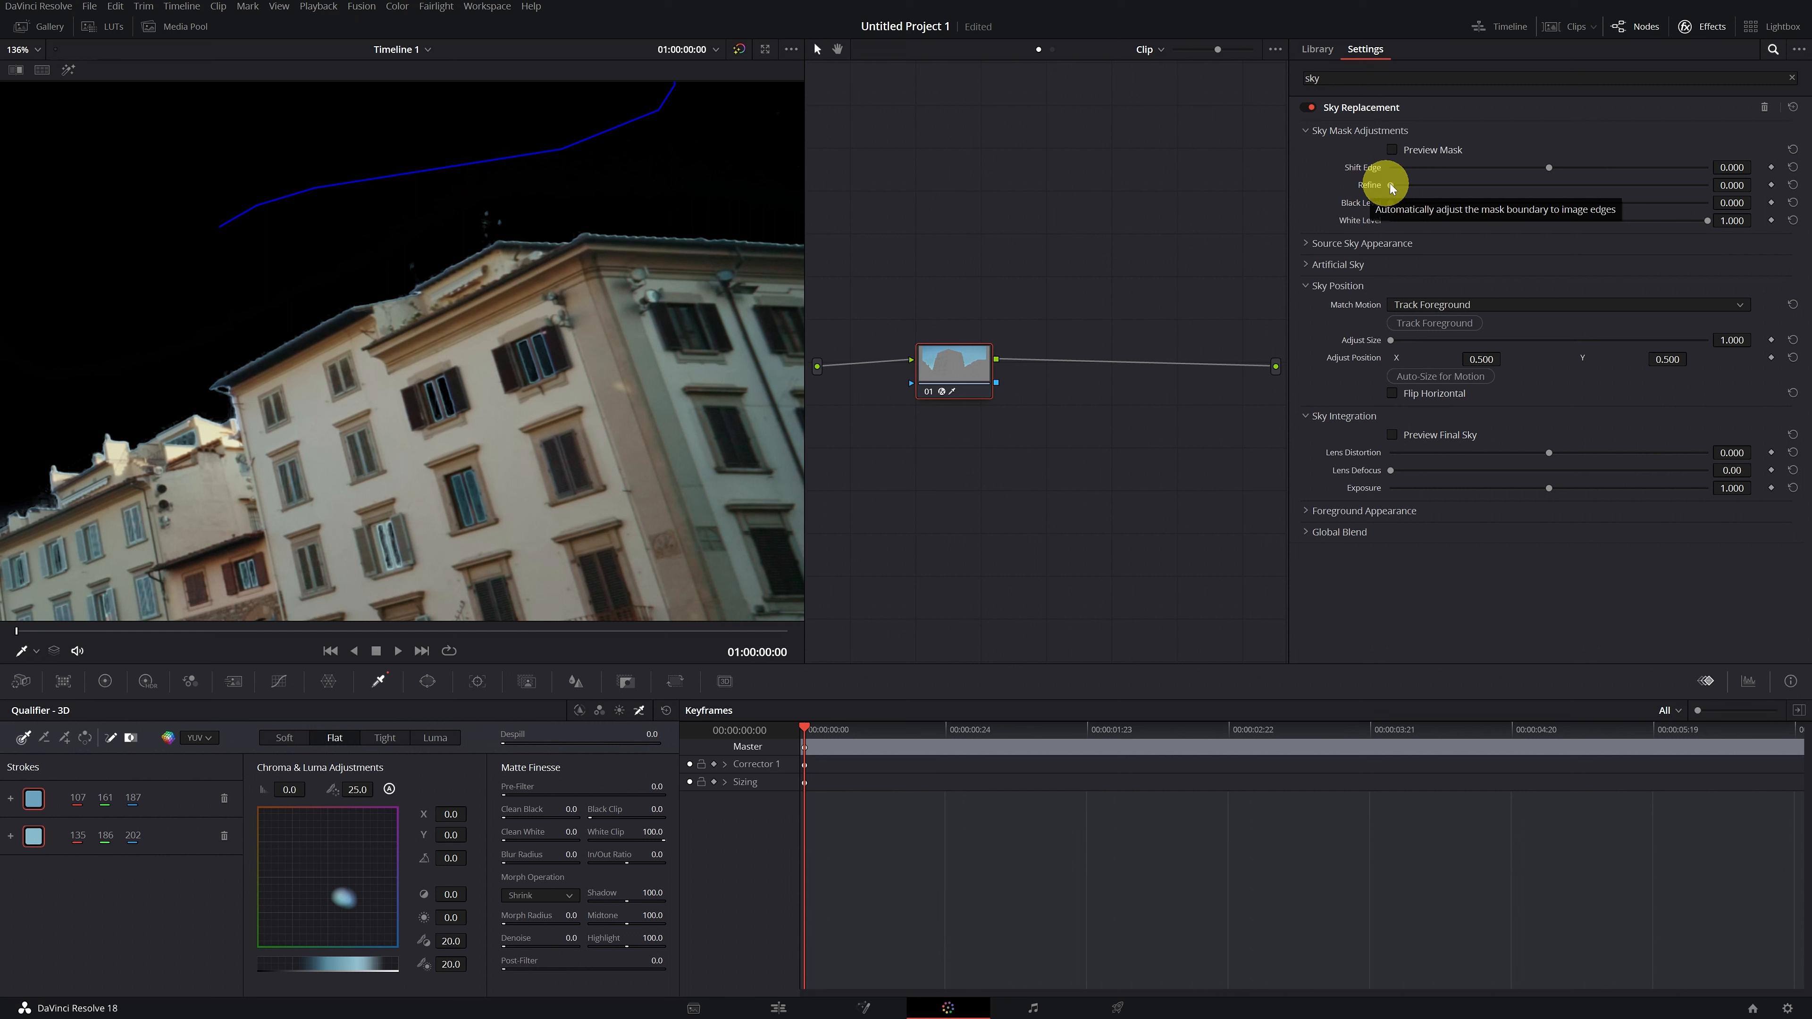
mouse_move(1730, 184)
mouse_down()
mouse_move(1754, 184)
mouse_move(1712, 184)
mouse_up()
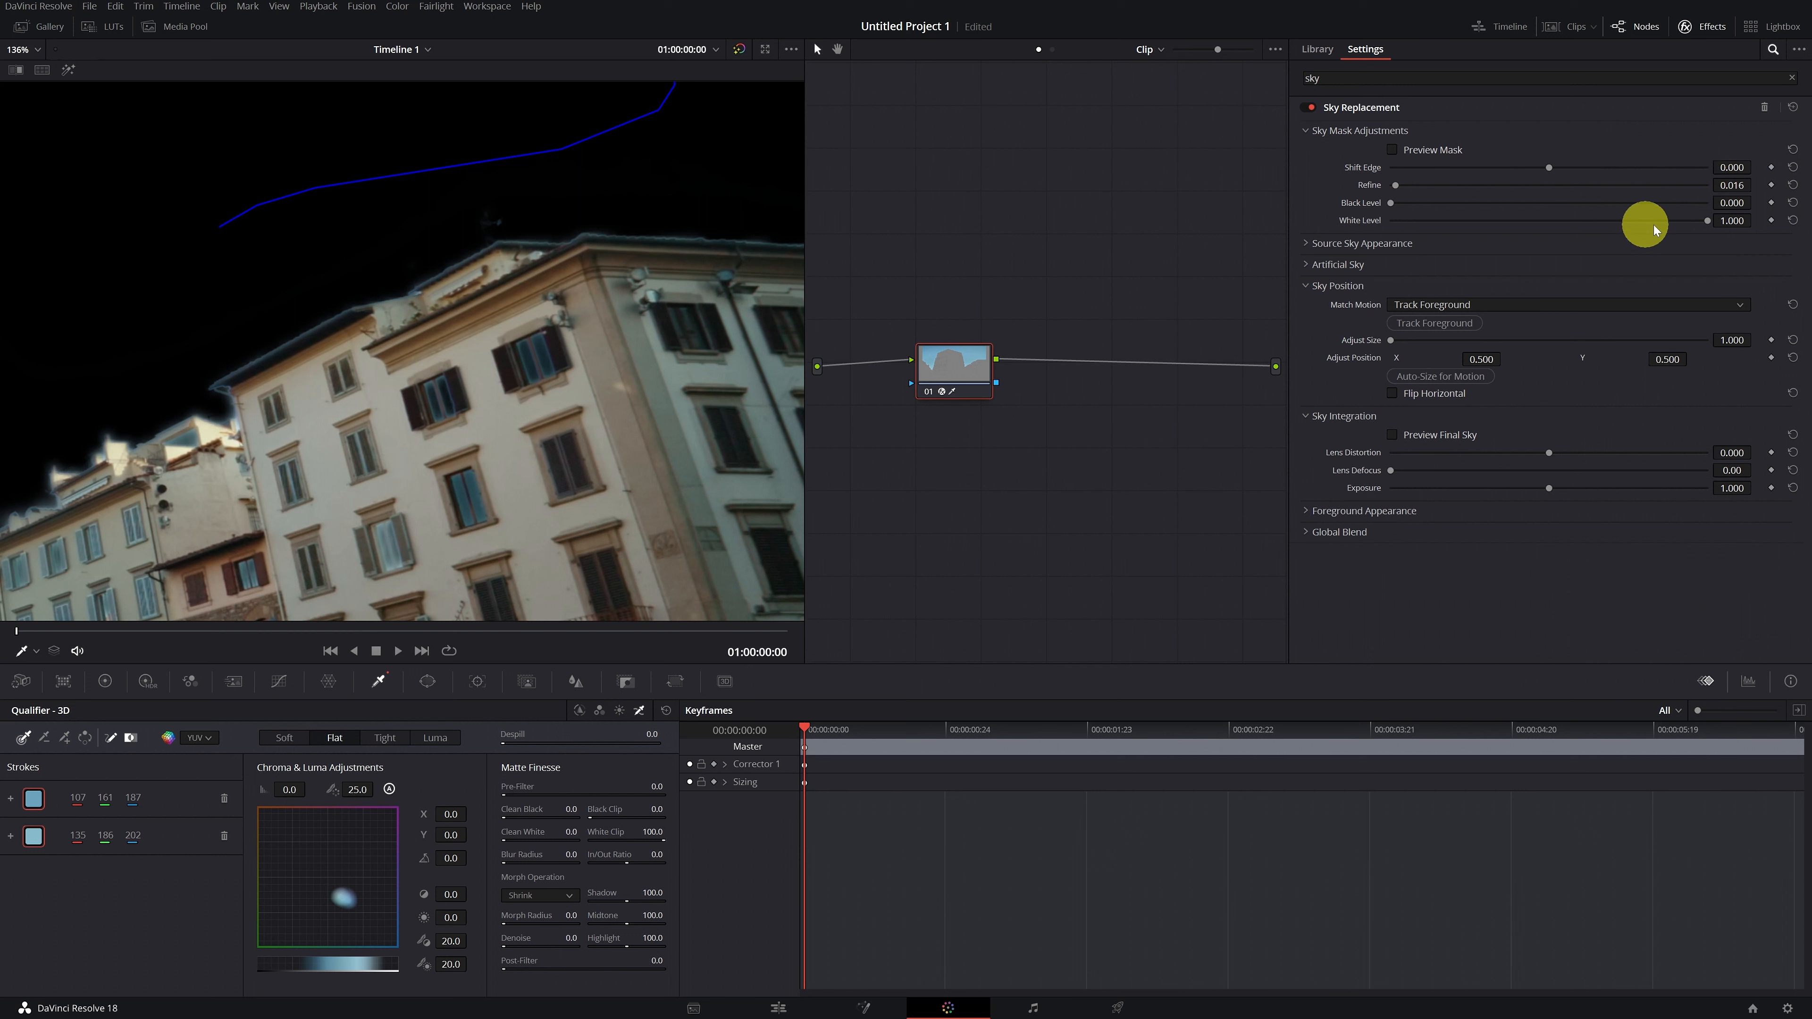
drag(1736, 220, 1509, 223)
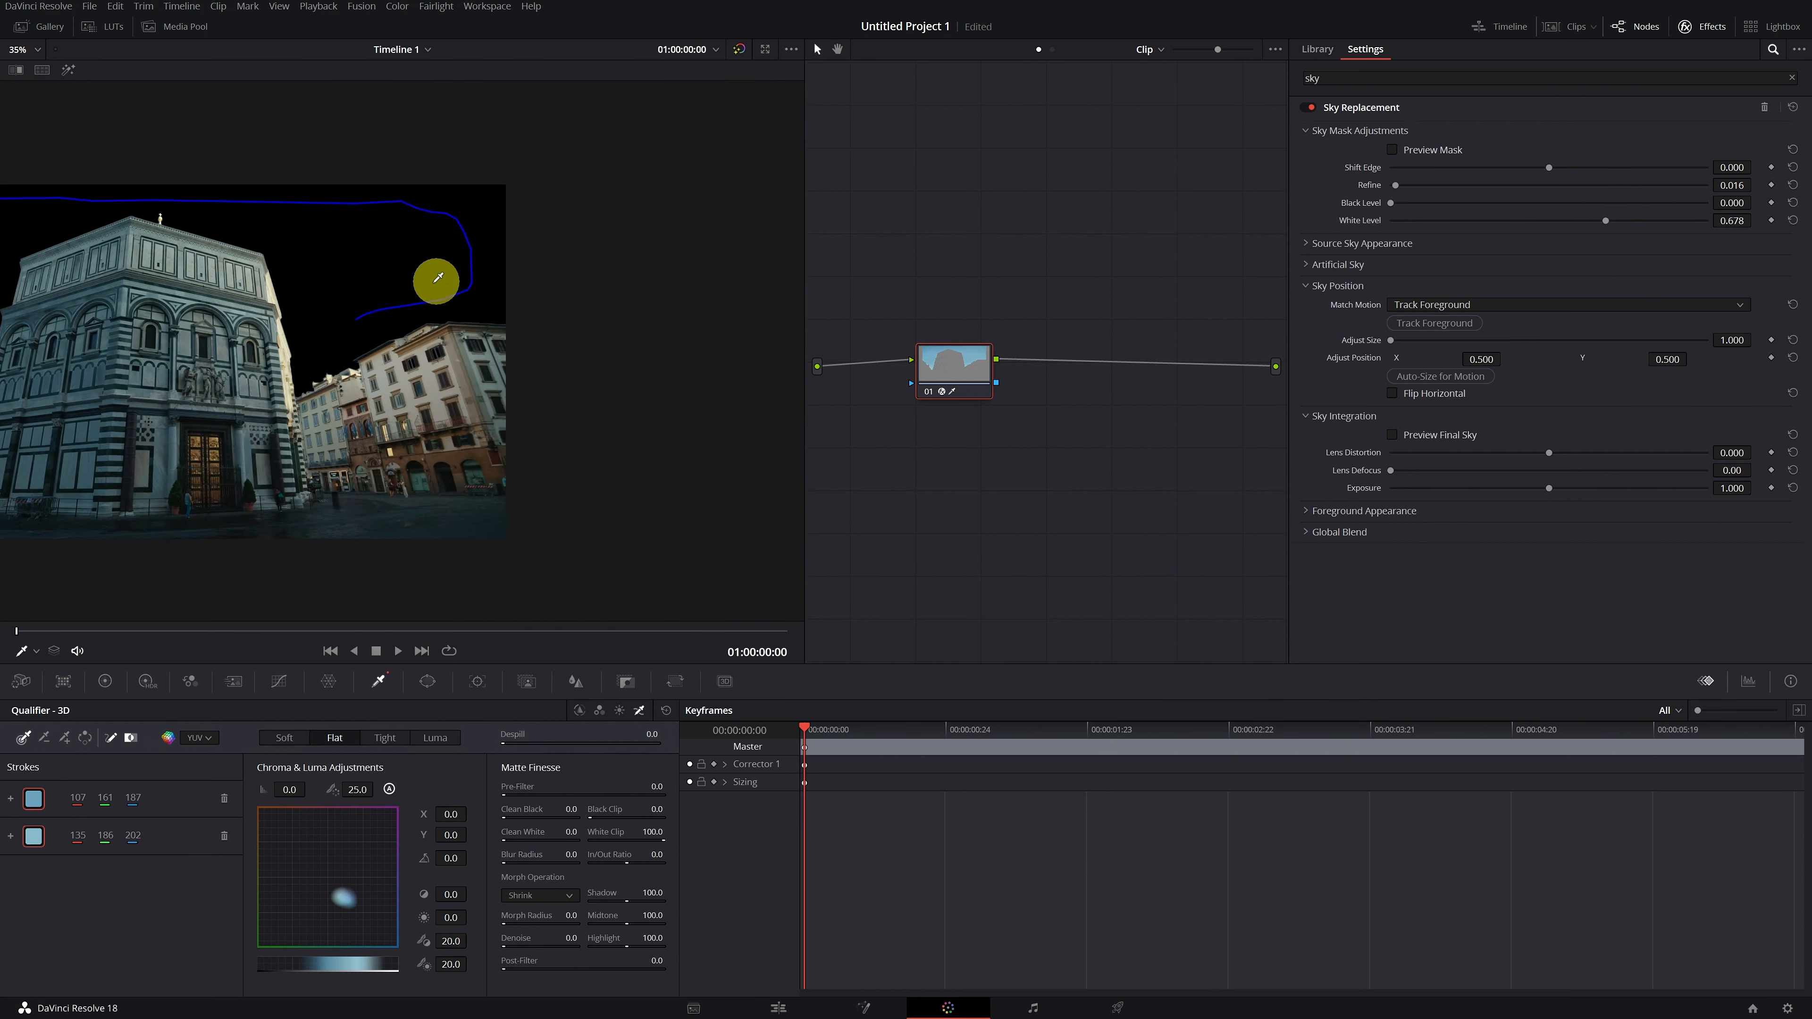
- Fill the masked area with the artificial sky at opacity 1.000, and widen the viewer
scroll(437, 279, down, 5)
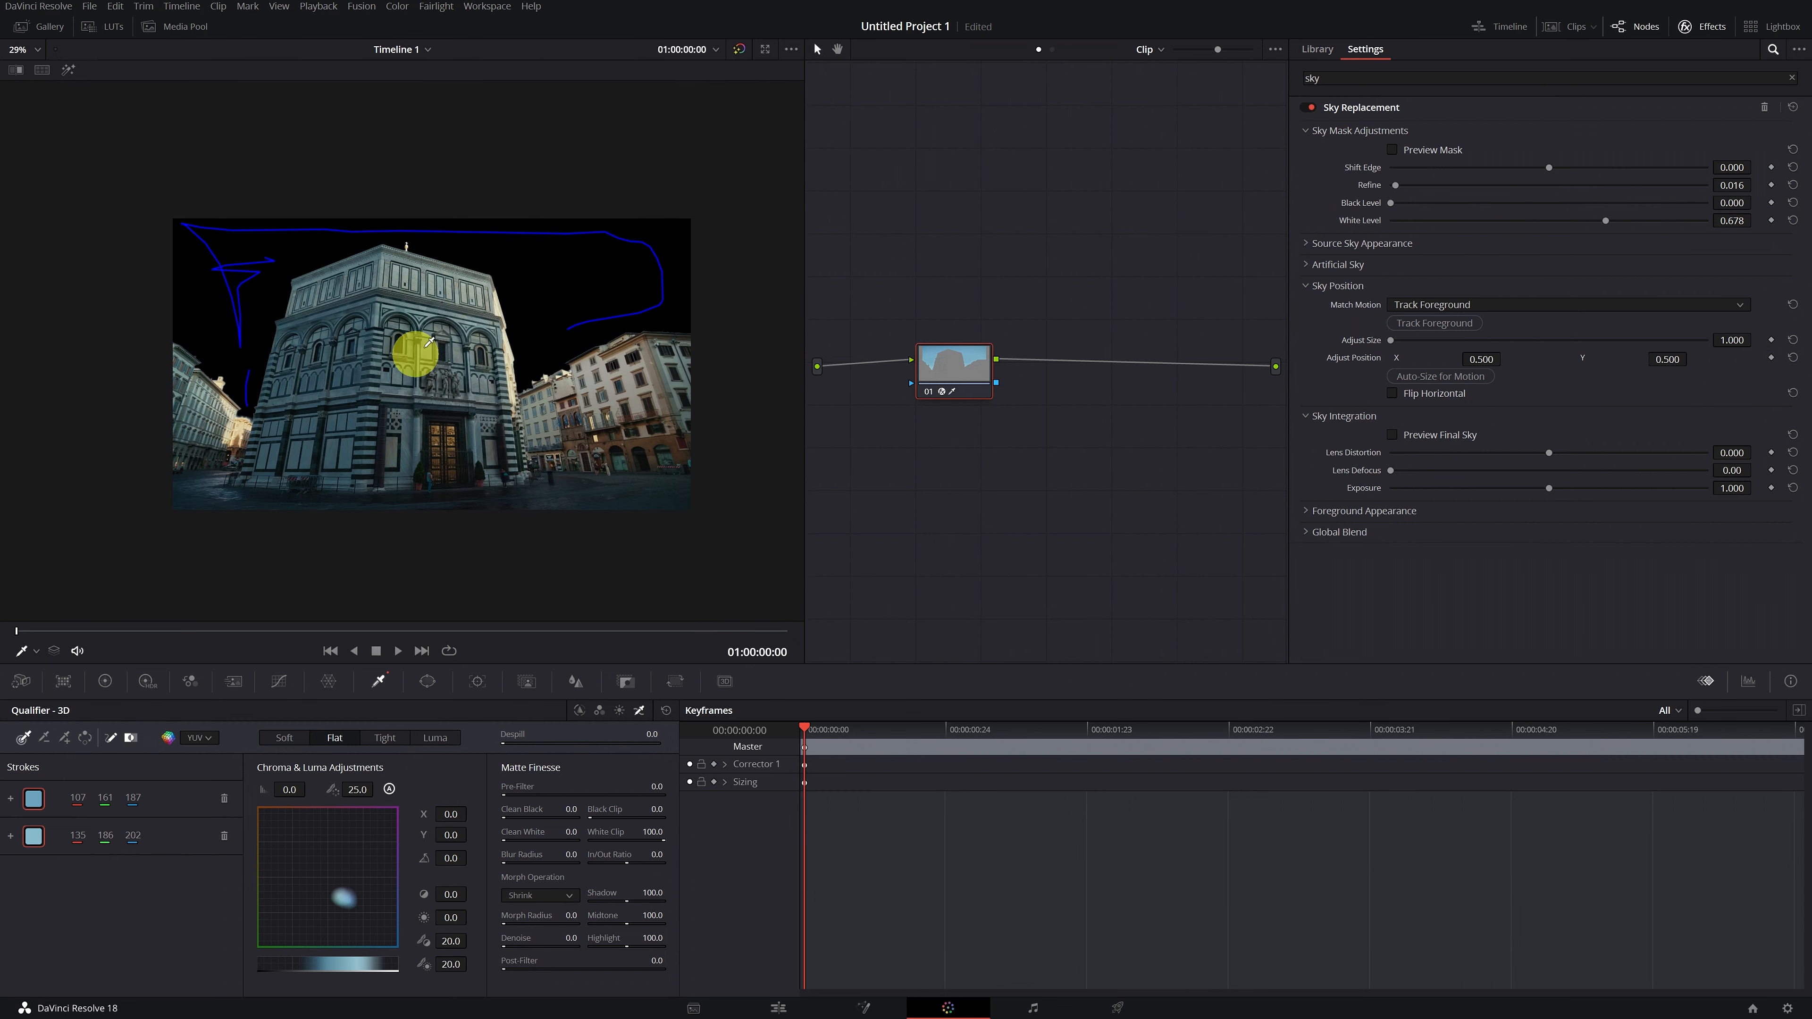
scroll(393, 333, up, 3)
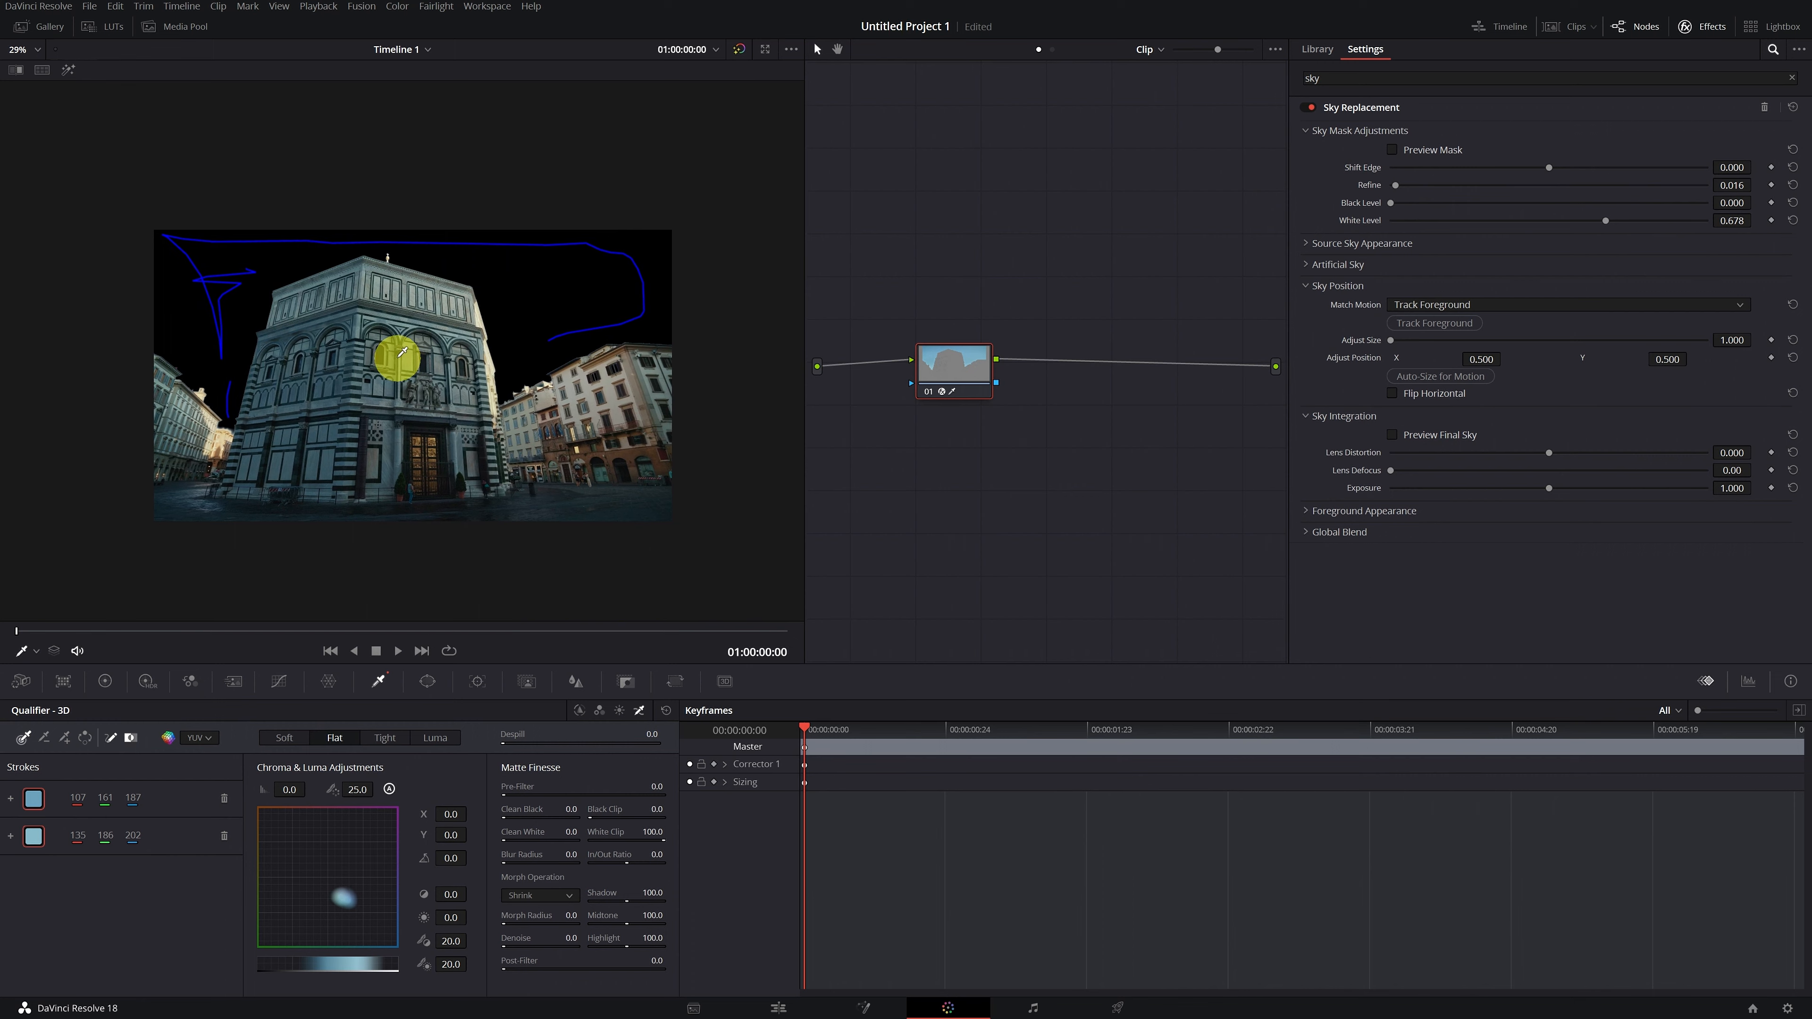
scroll(394, 351, up, 2)
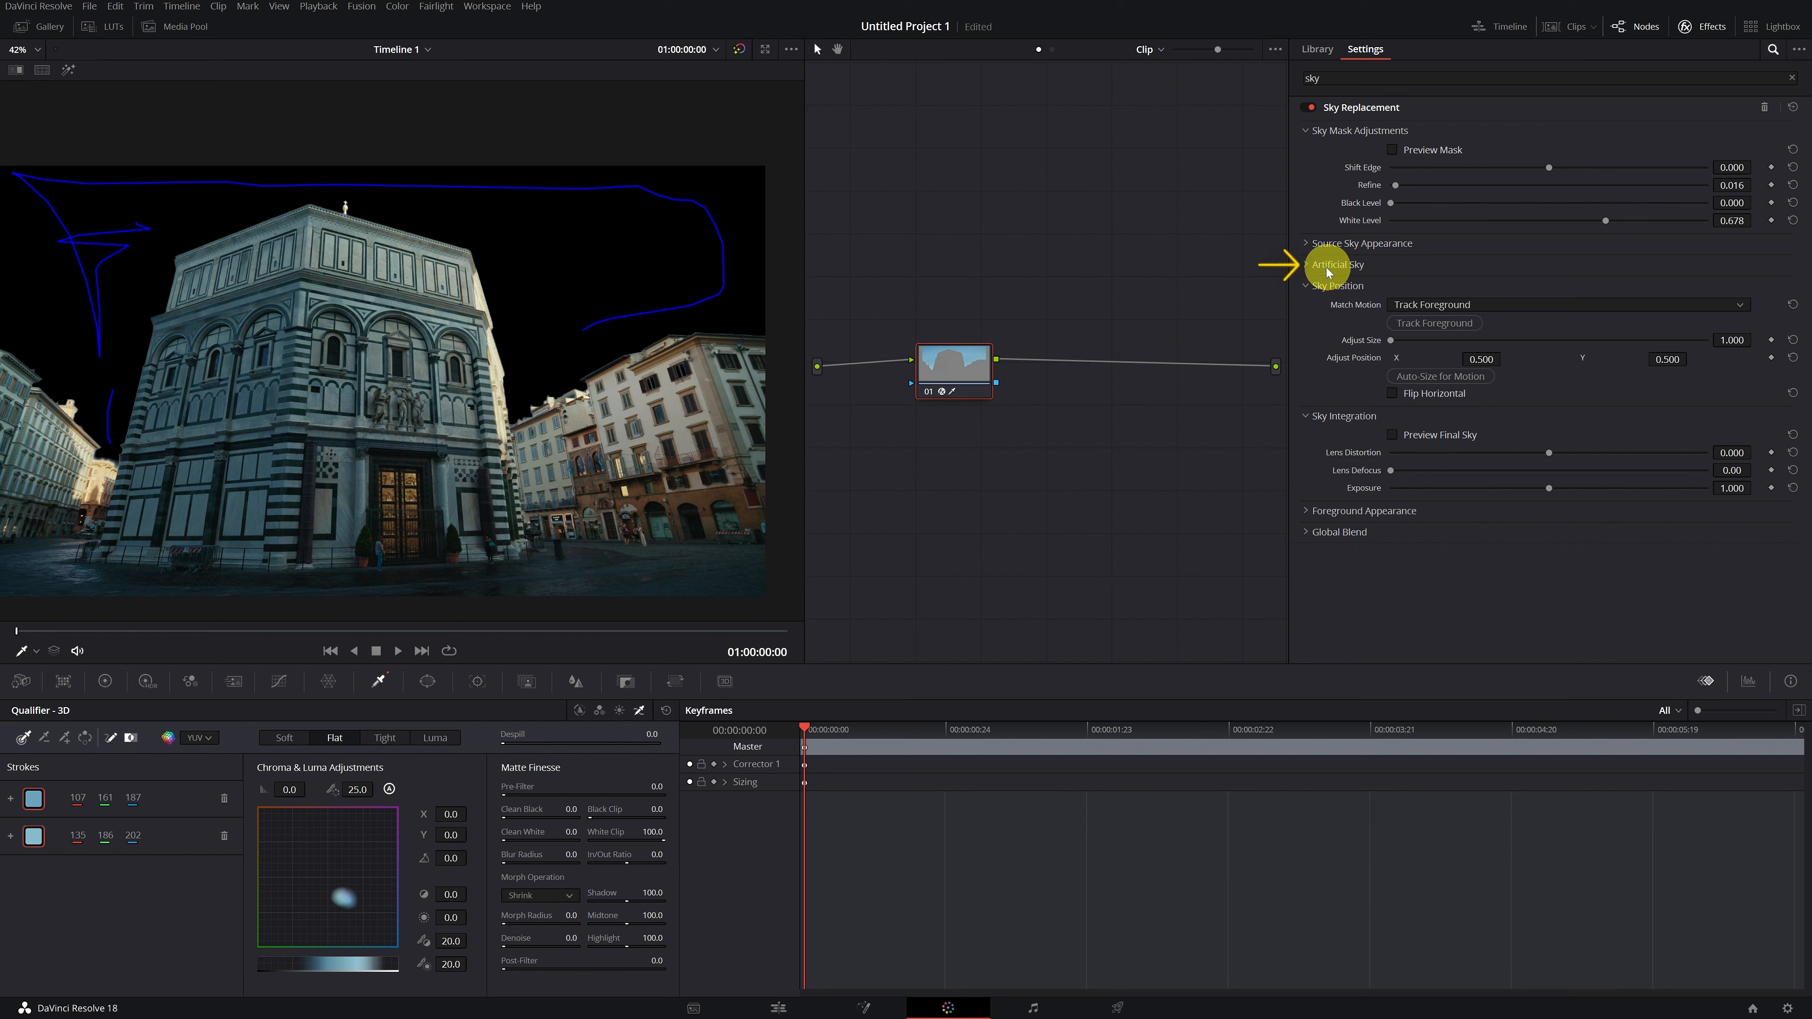
click(1307, 265)
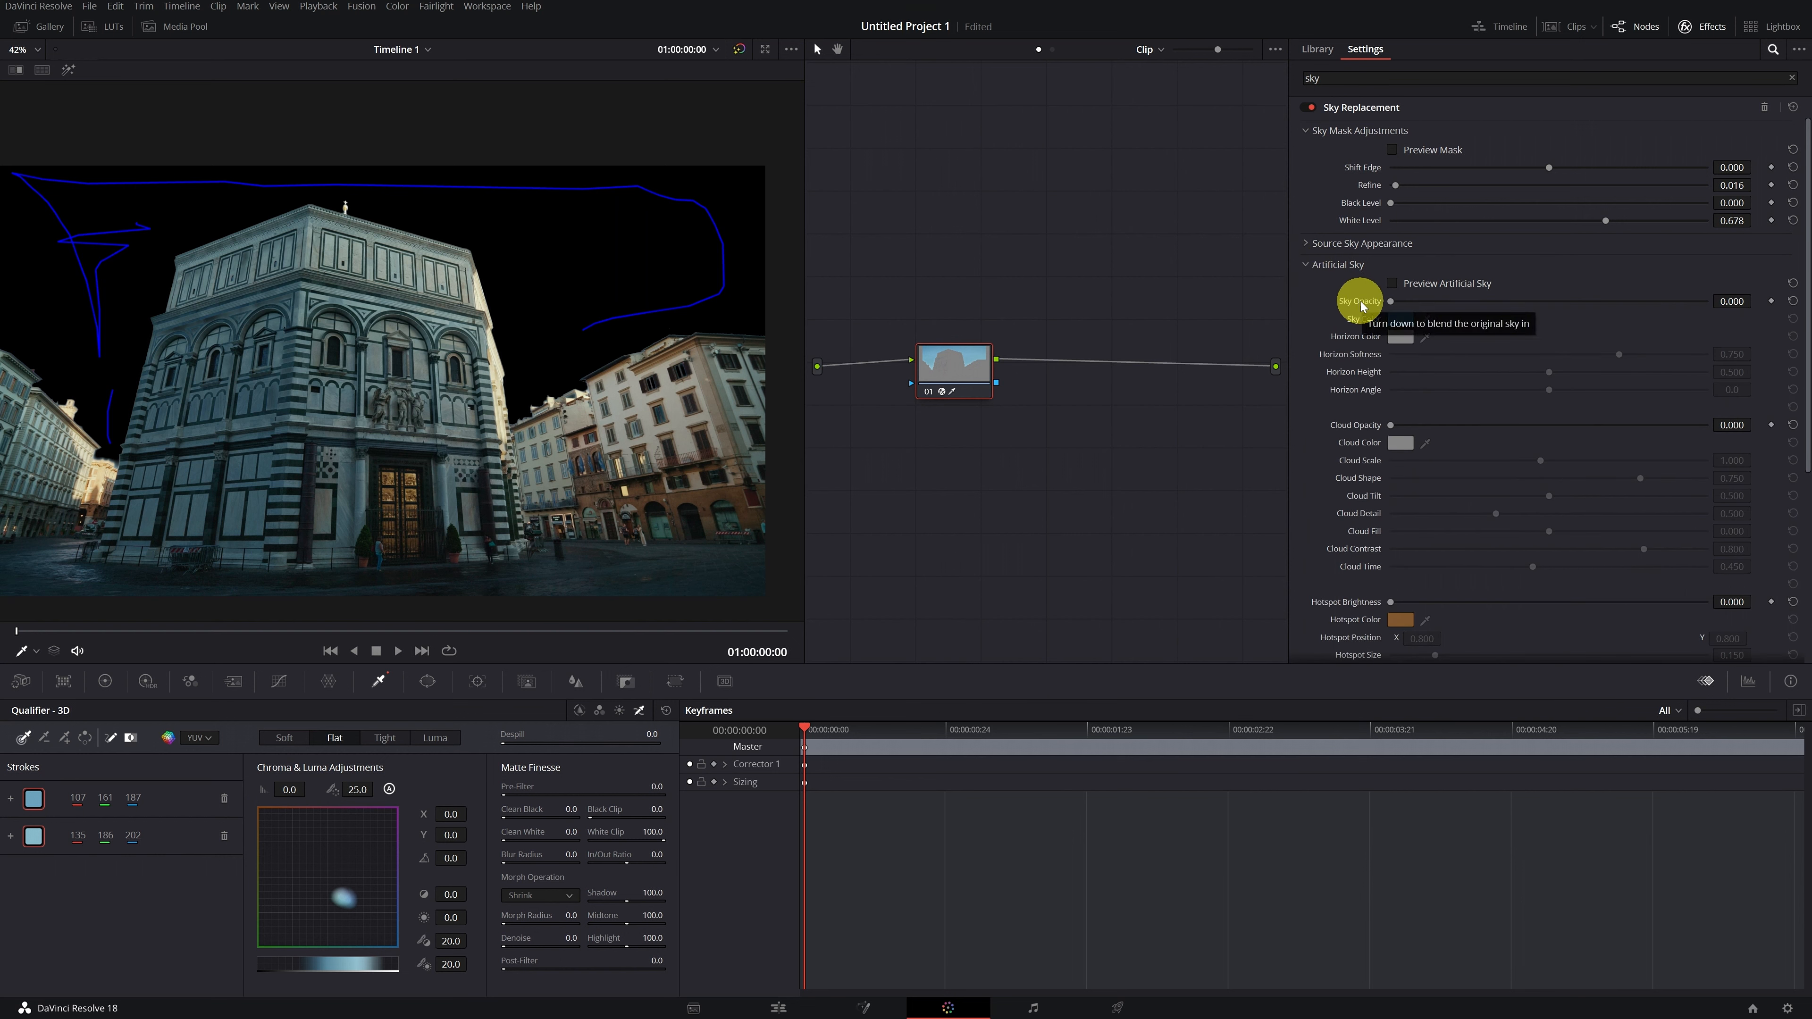
drag(1391, 301, 1718, 311)
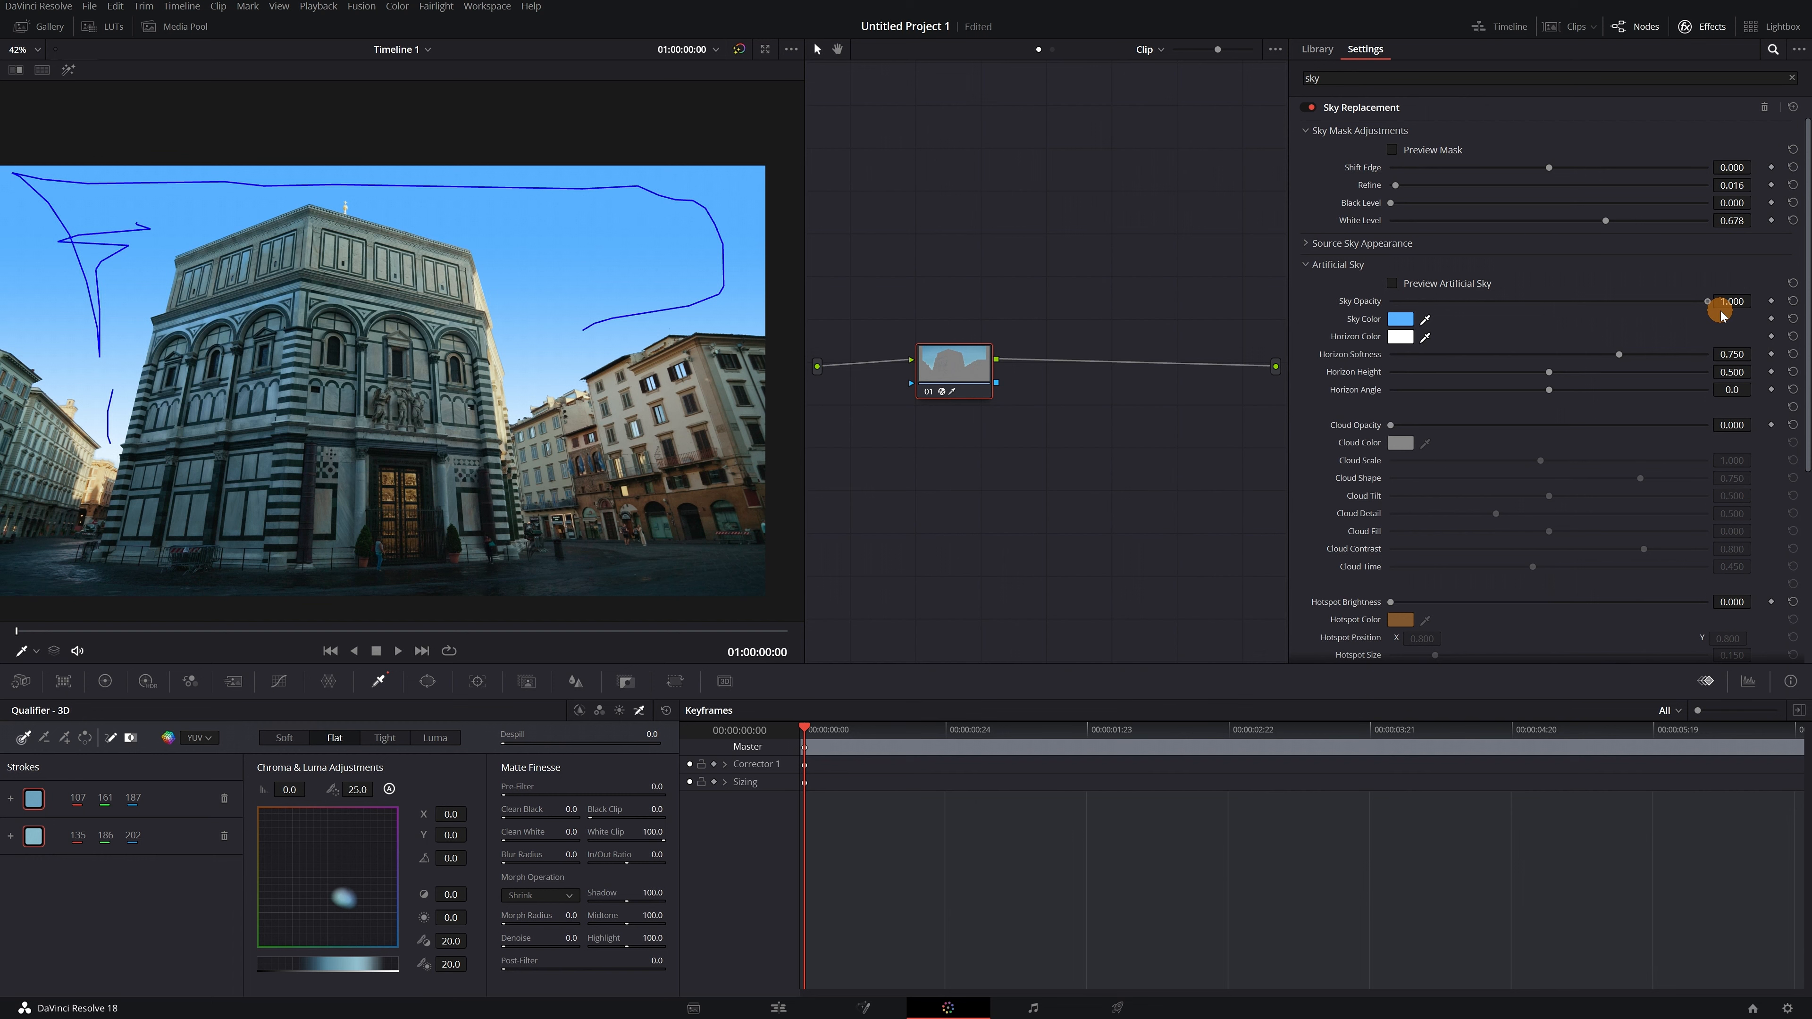
drag(566, 338, 568, 316)
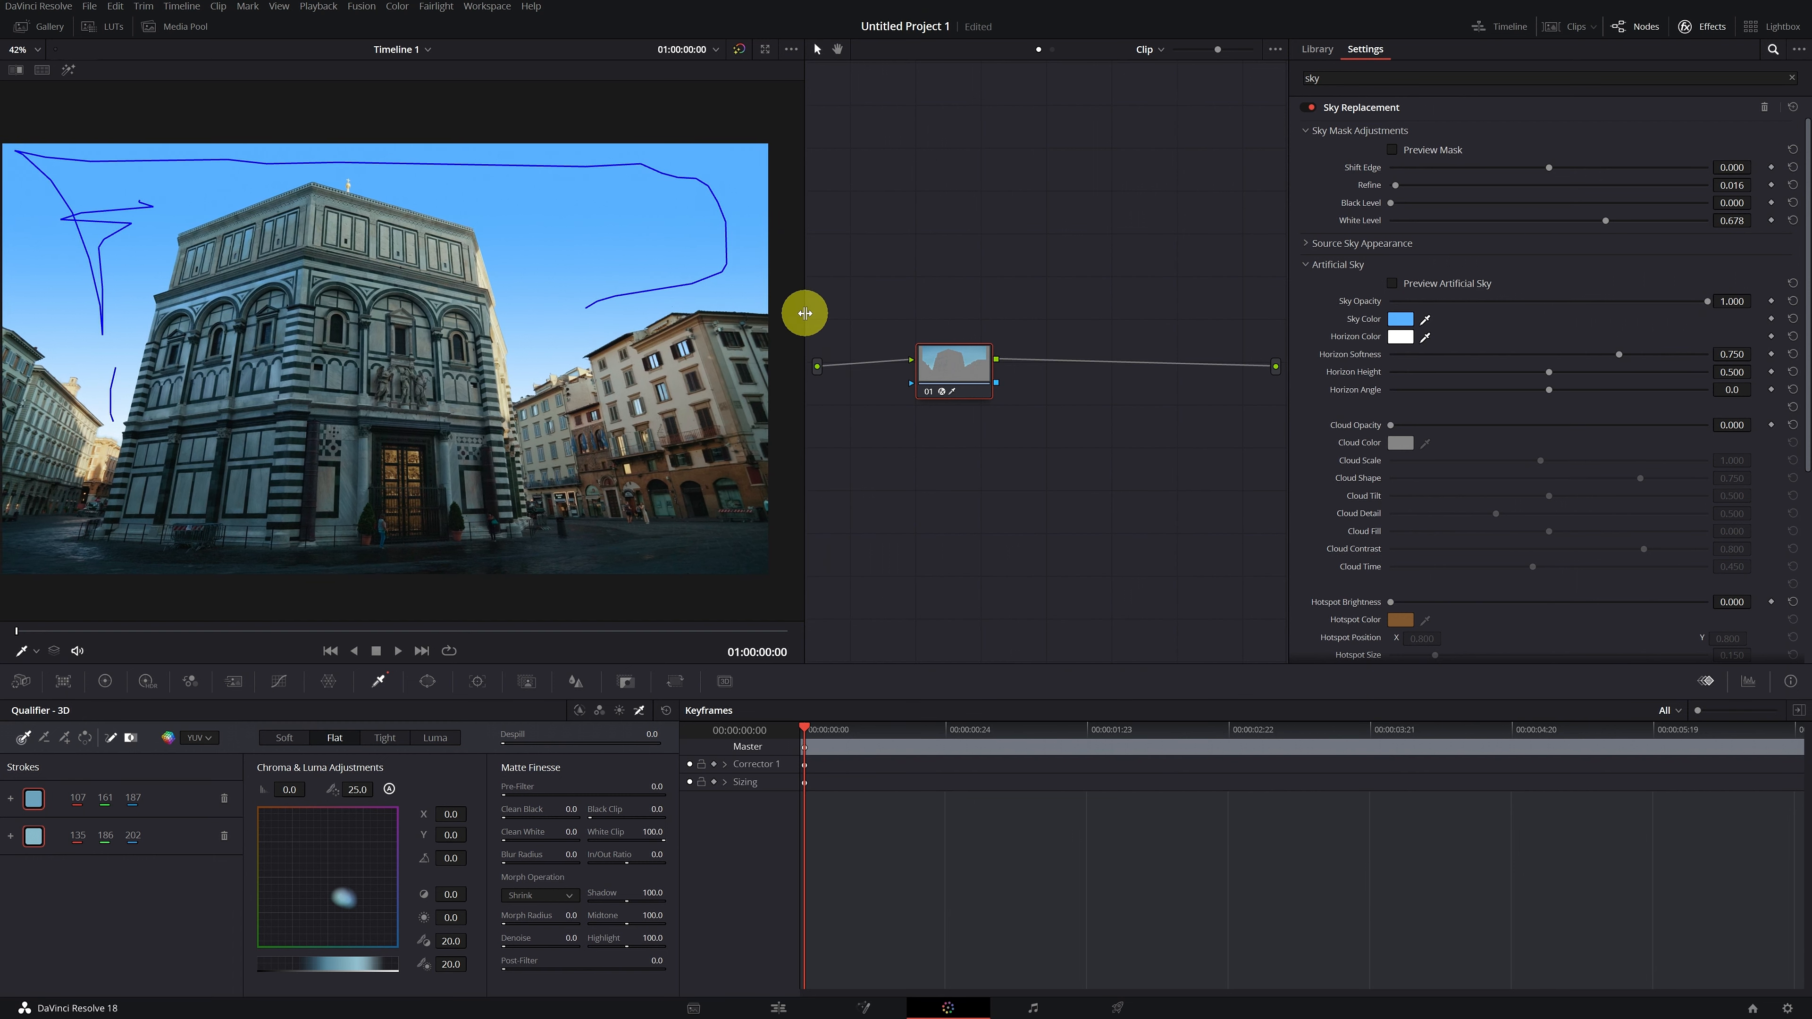
drag(804, 313, 1011, 314)
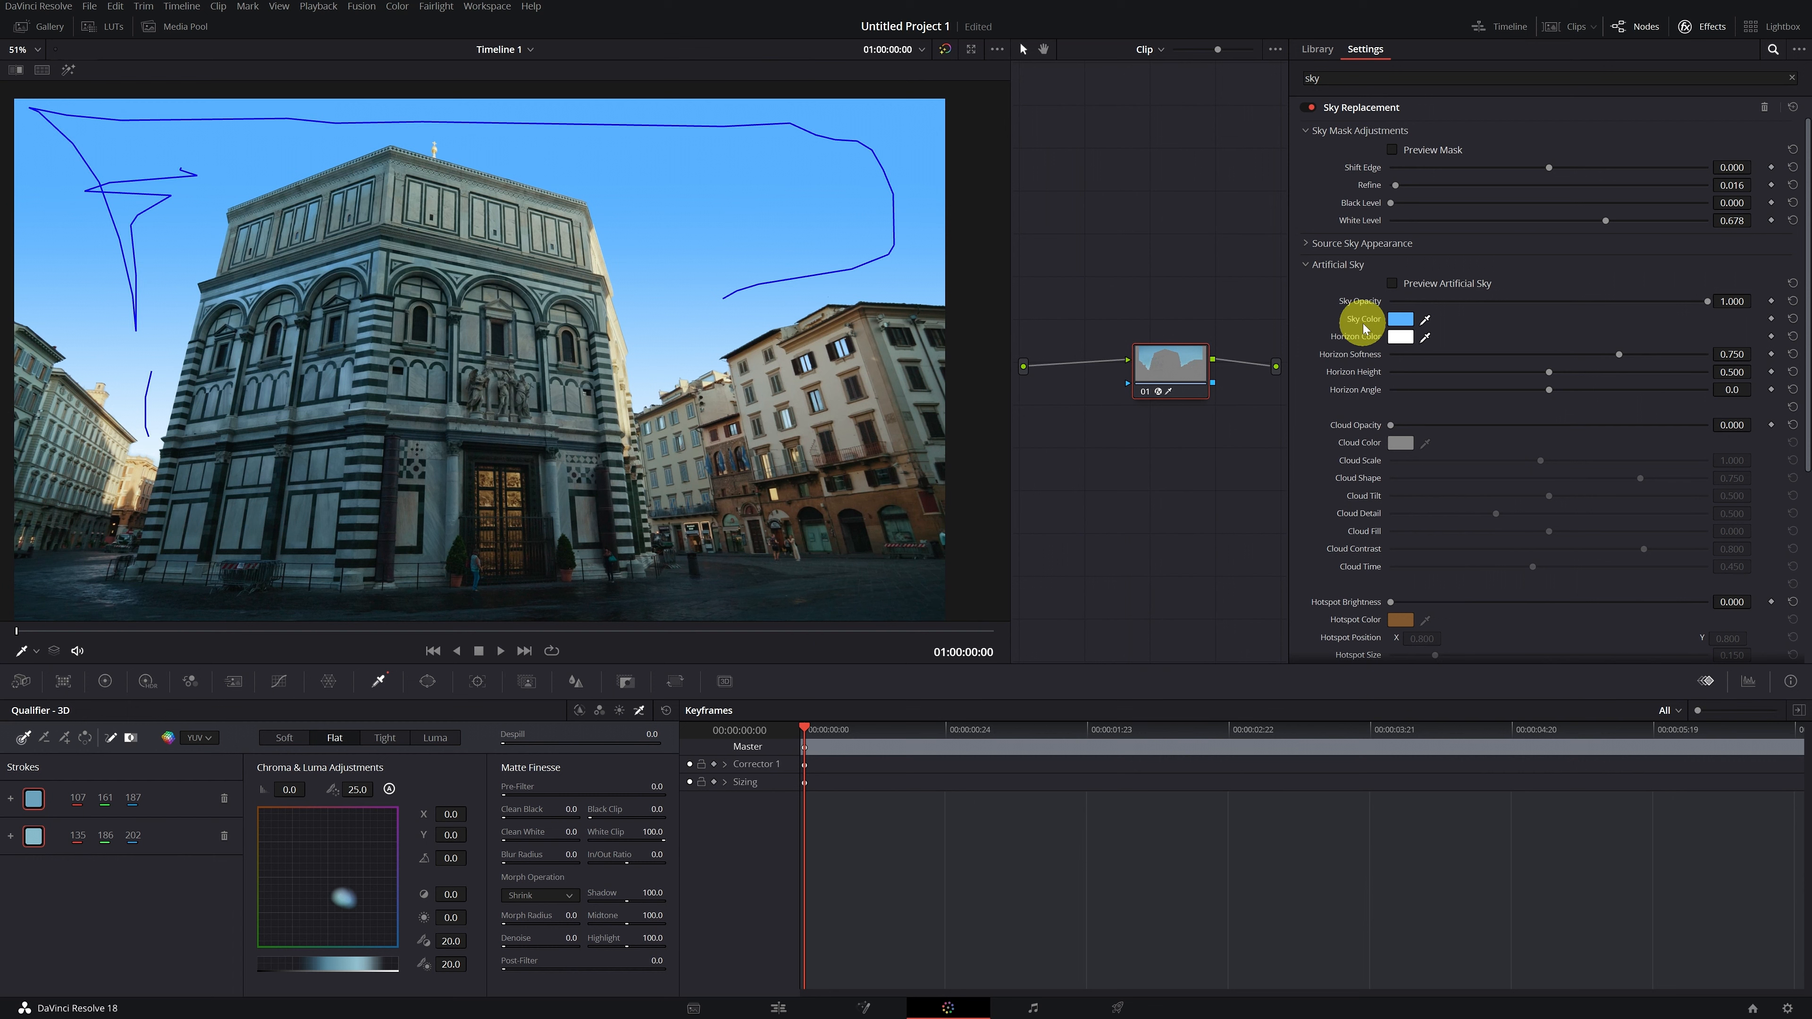
- Change the artificial sky's color to light blue #69cfff and its horizon color to a paler blue
click(1400, 320)
mouse_move(949, 405)
mouse_down()
mouse_move(961, 388)
mouse_move(959, 414)
mouse_move(938, 415)
mouse_move(946, 383)
mouse_move(885, 363)
mouse_move(951, 415)
mouse_up()
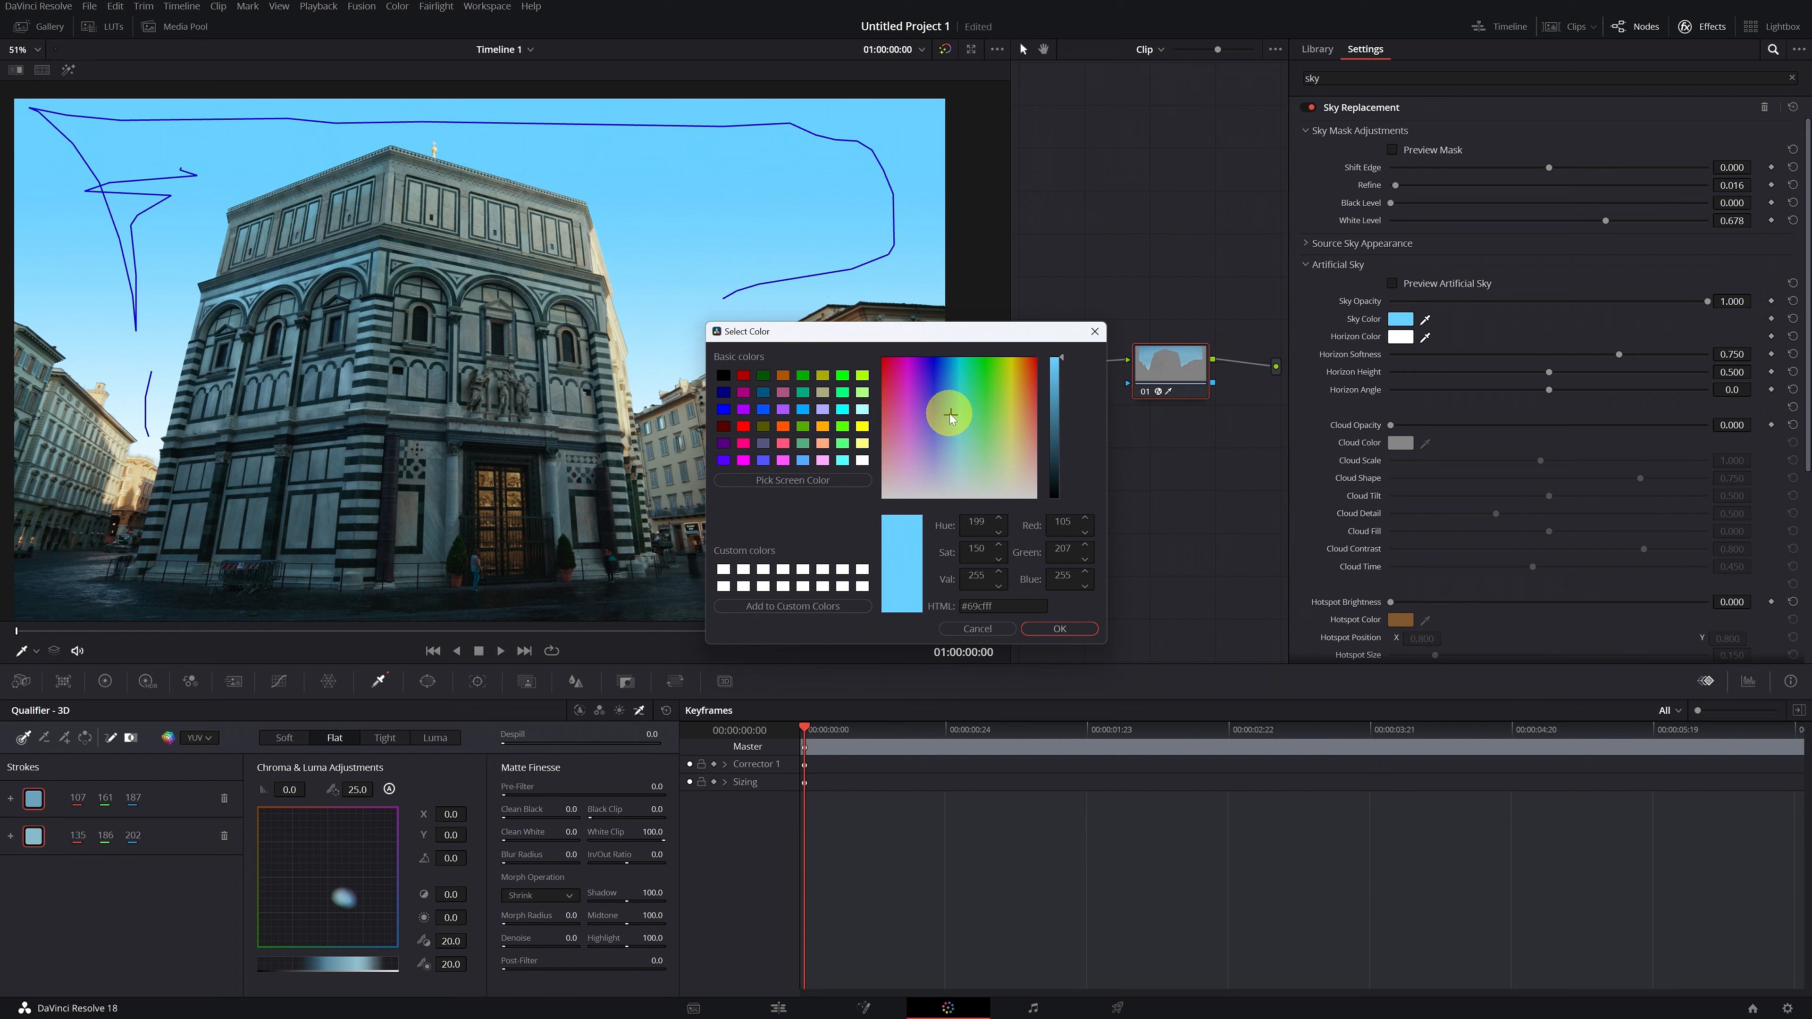
click(1059, 628)
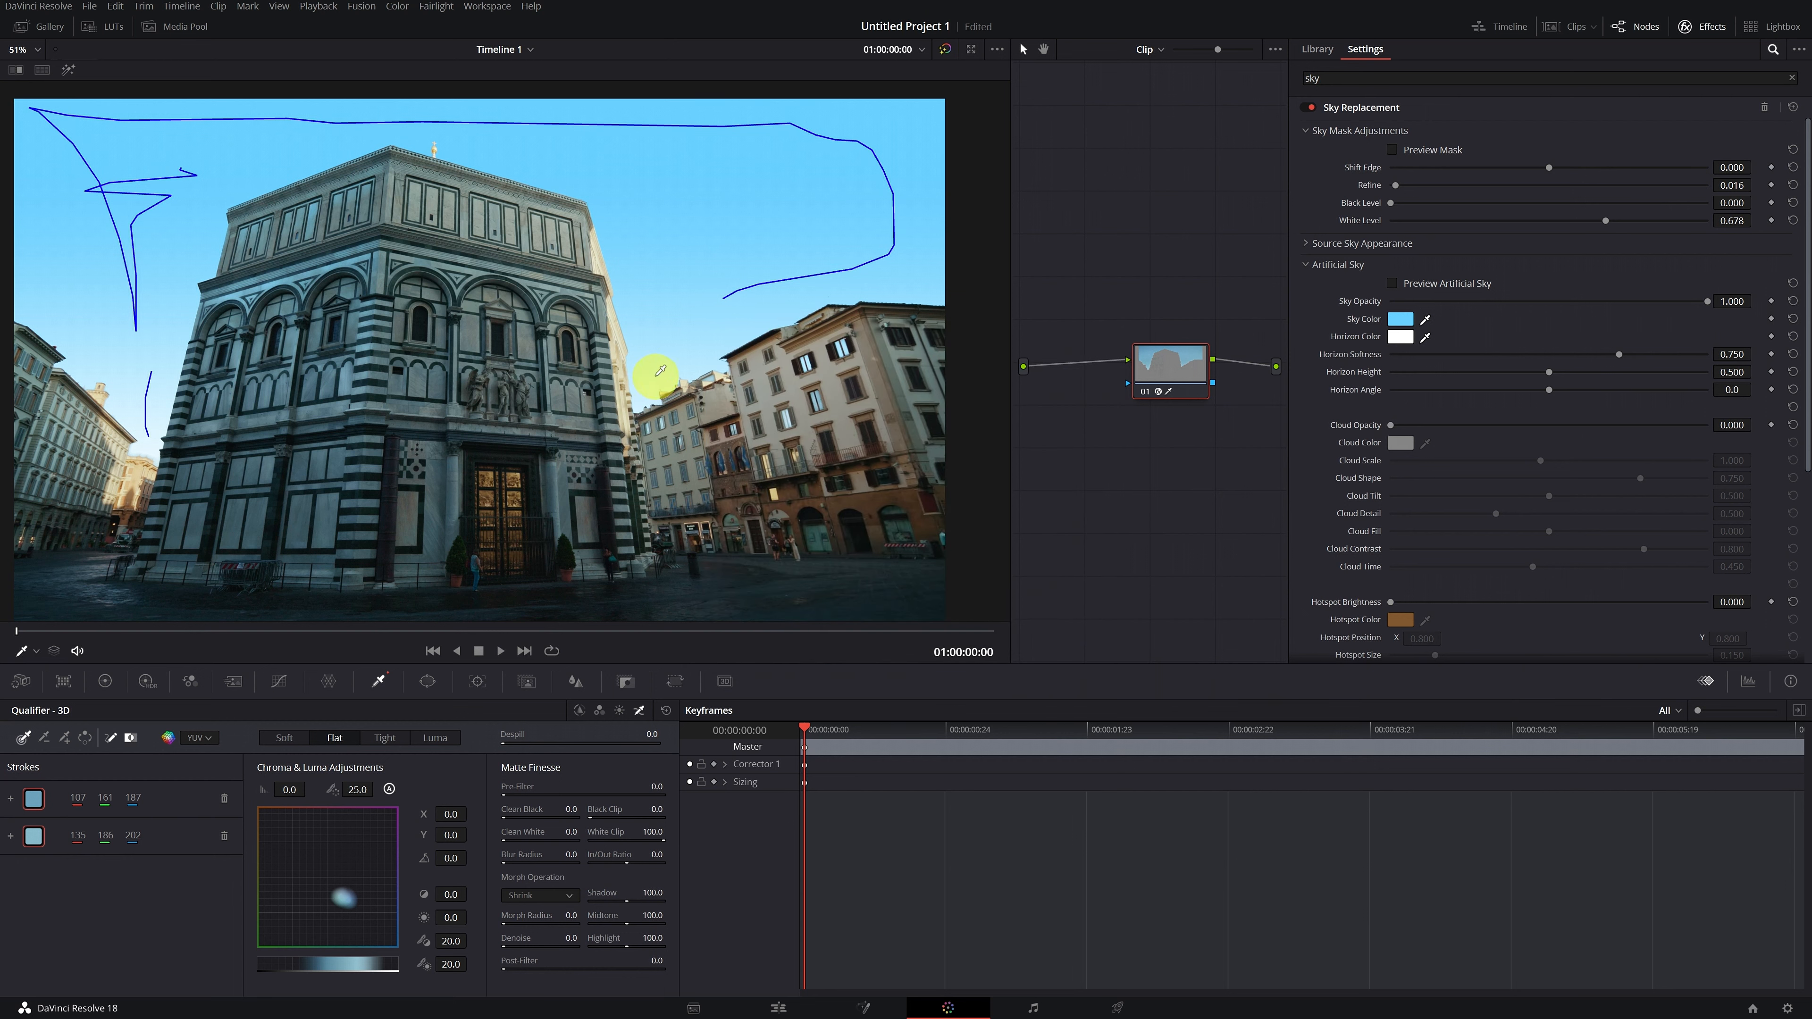
click(1399, 337)
click(1058, 373)
drag(946, 440, 954, 462)
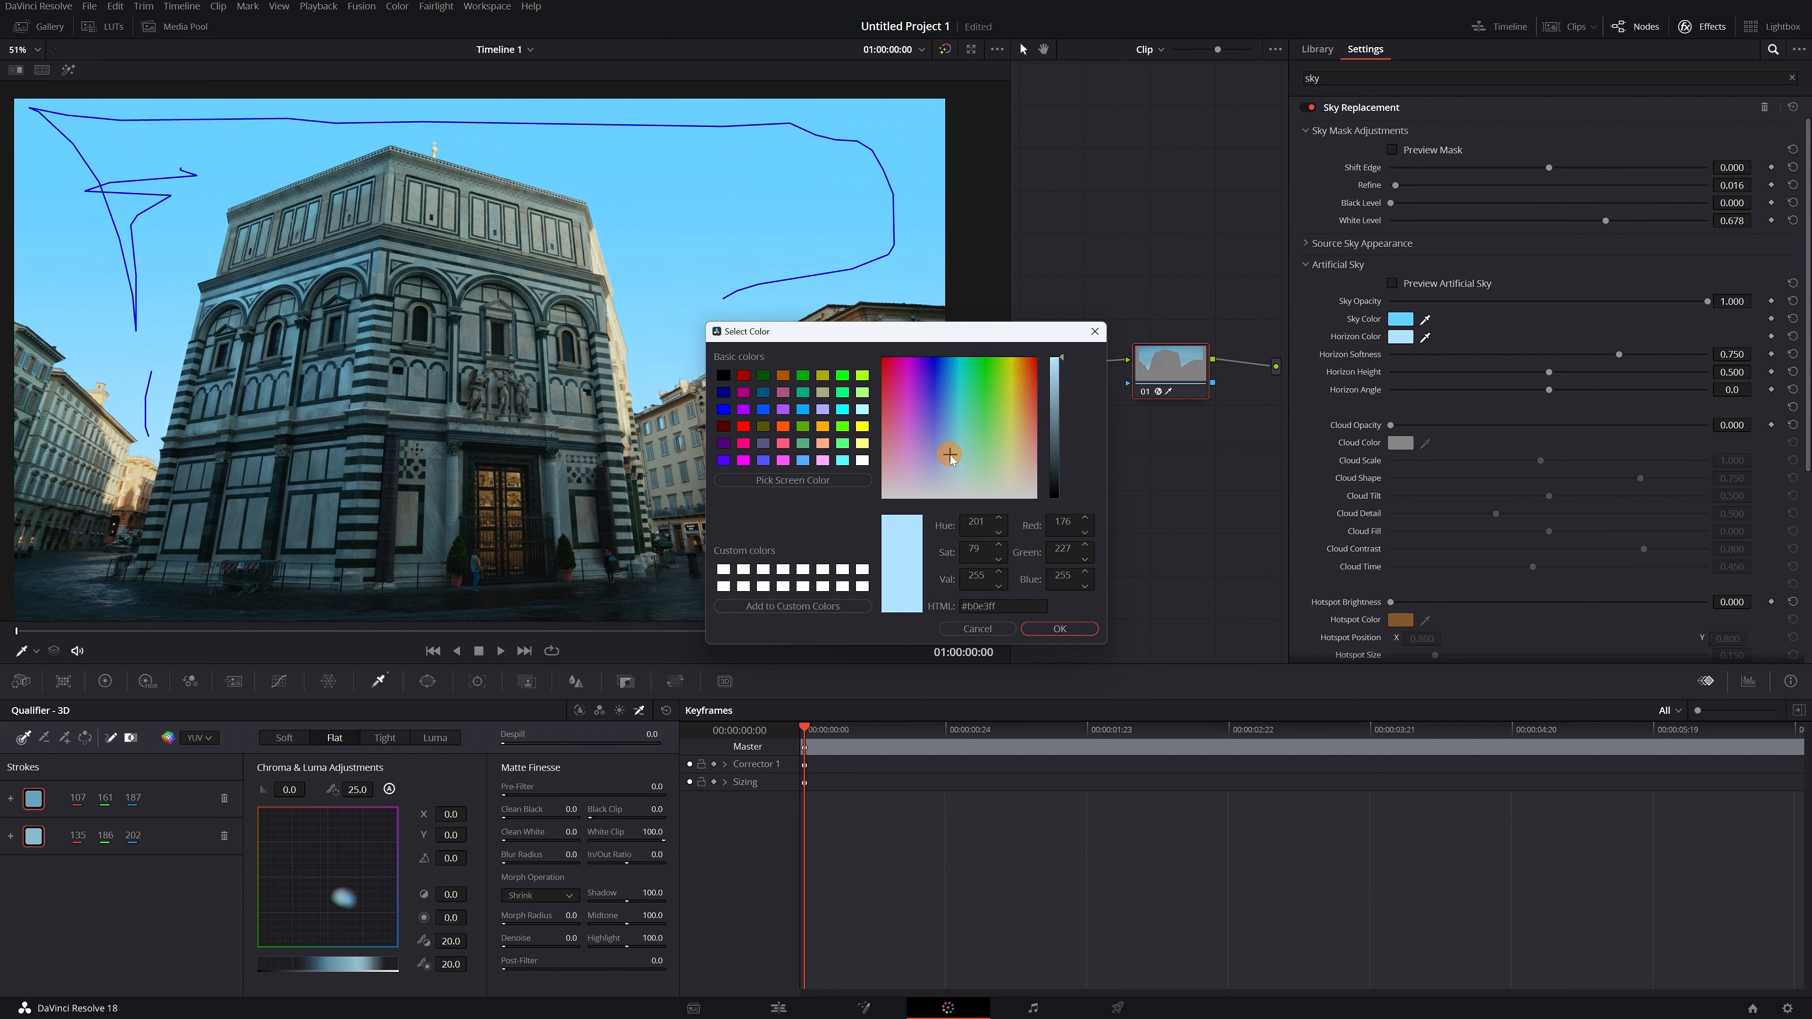
click(1052, 632)
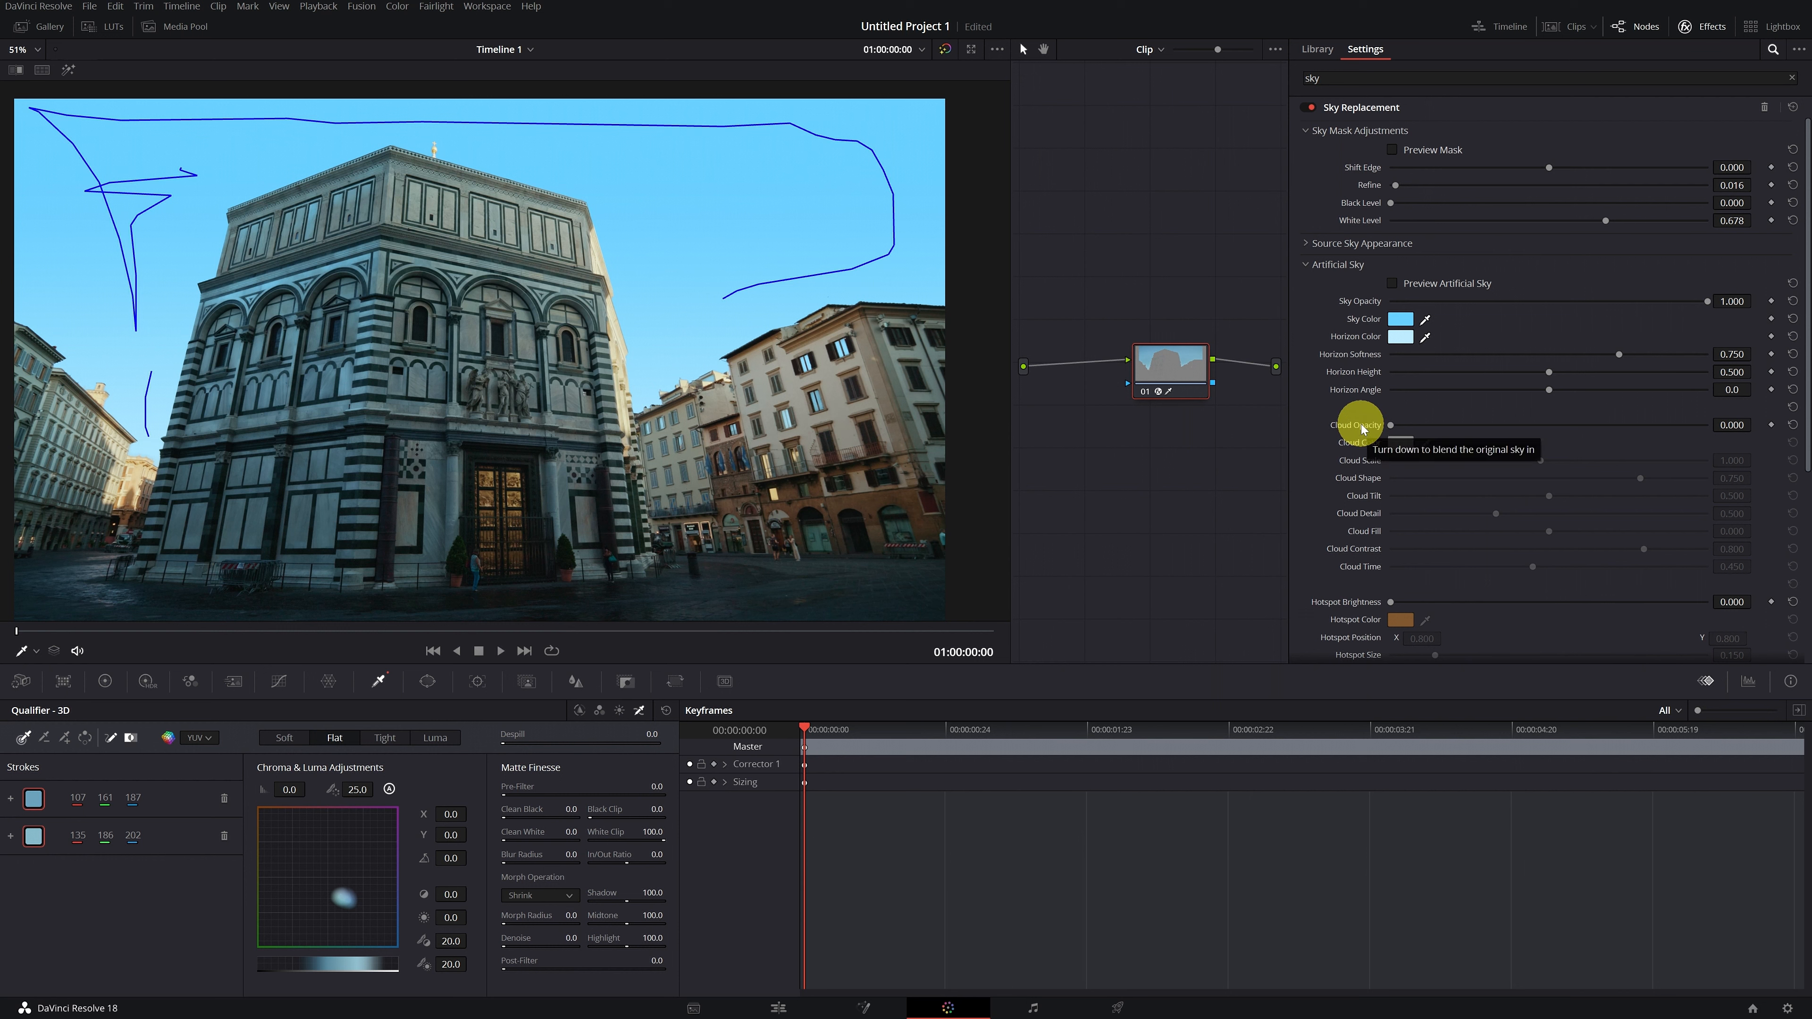
- Add clouds to the artificial sky with opacity 0.685, scale 0.566, shape 0.777, detail 0.520 and time 1.052
drag(1393, 425, 1706, 435)
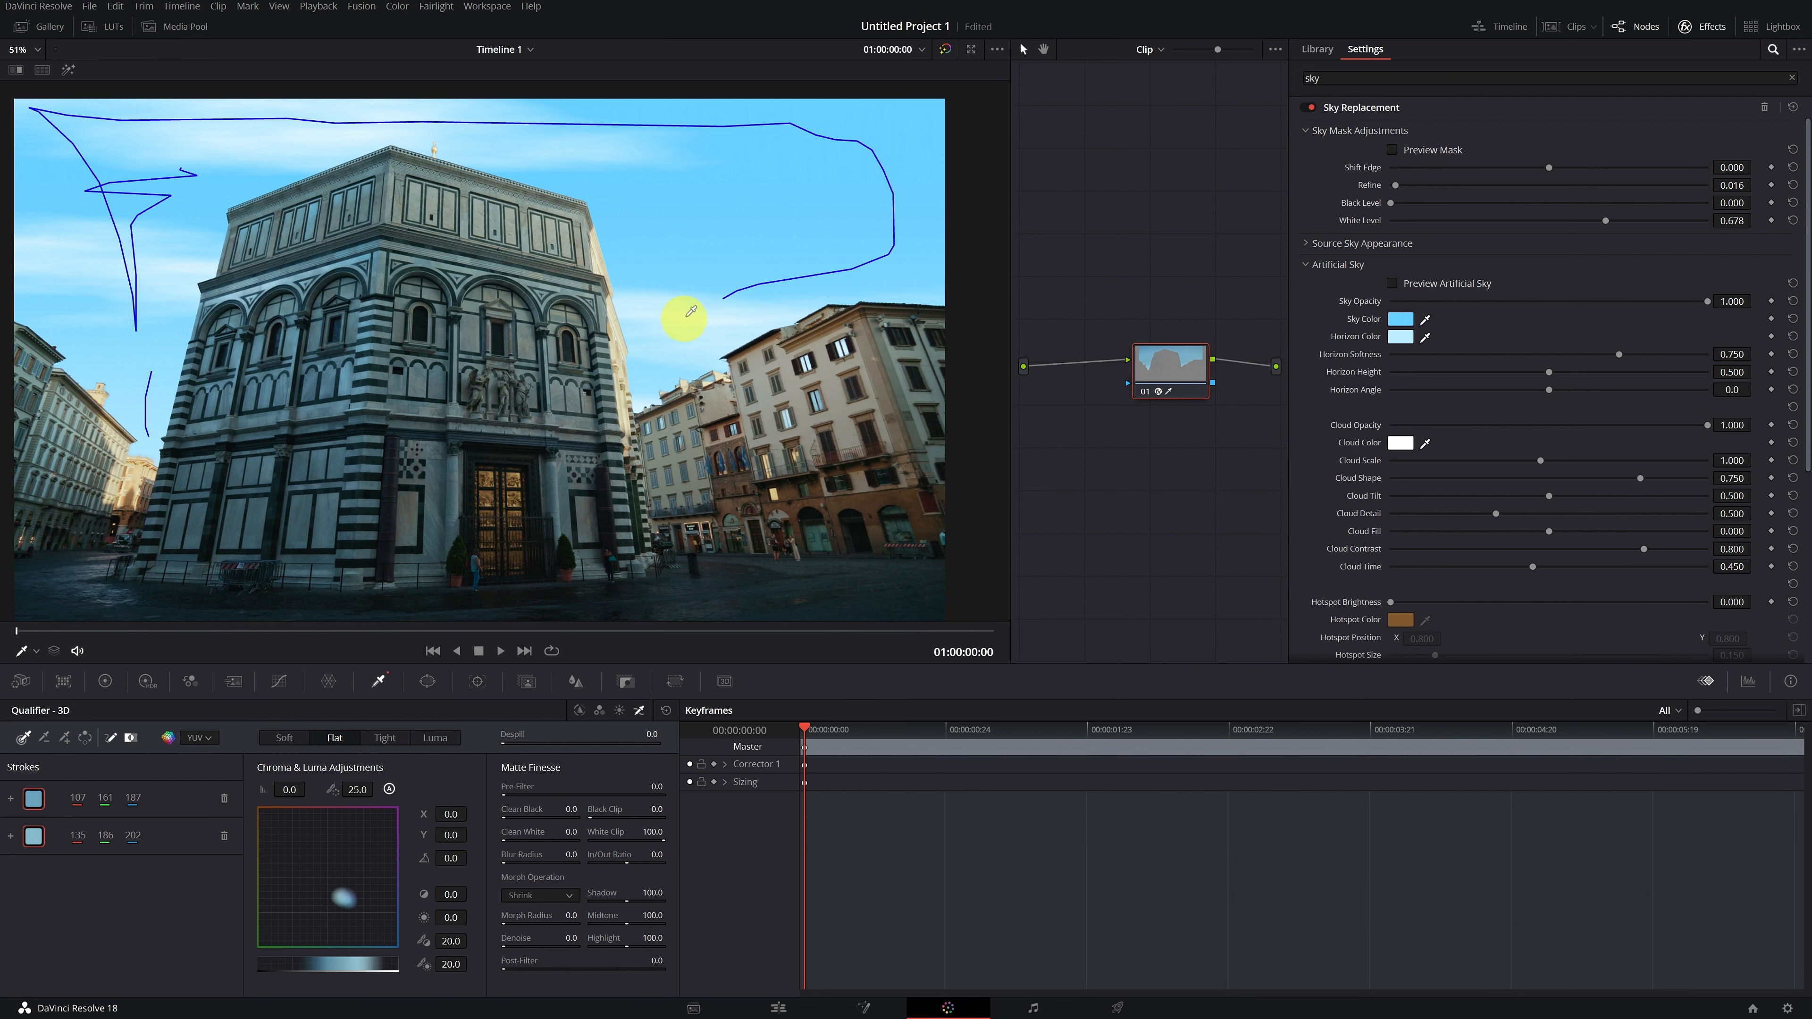
scroll(691, 312, down, 2)
drag(1730, 461, 568, 454)
drag(1731, 478, 855, 514)
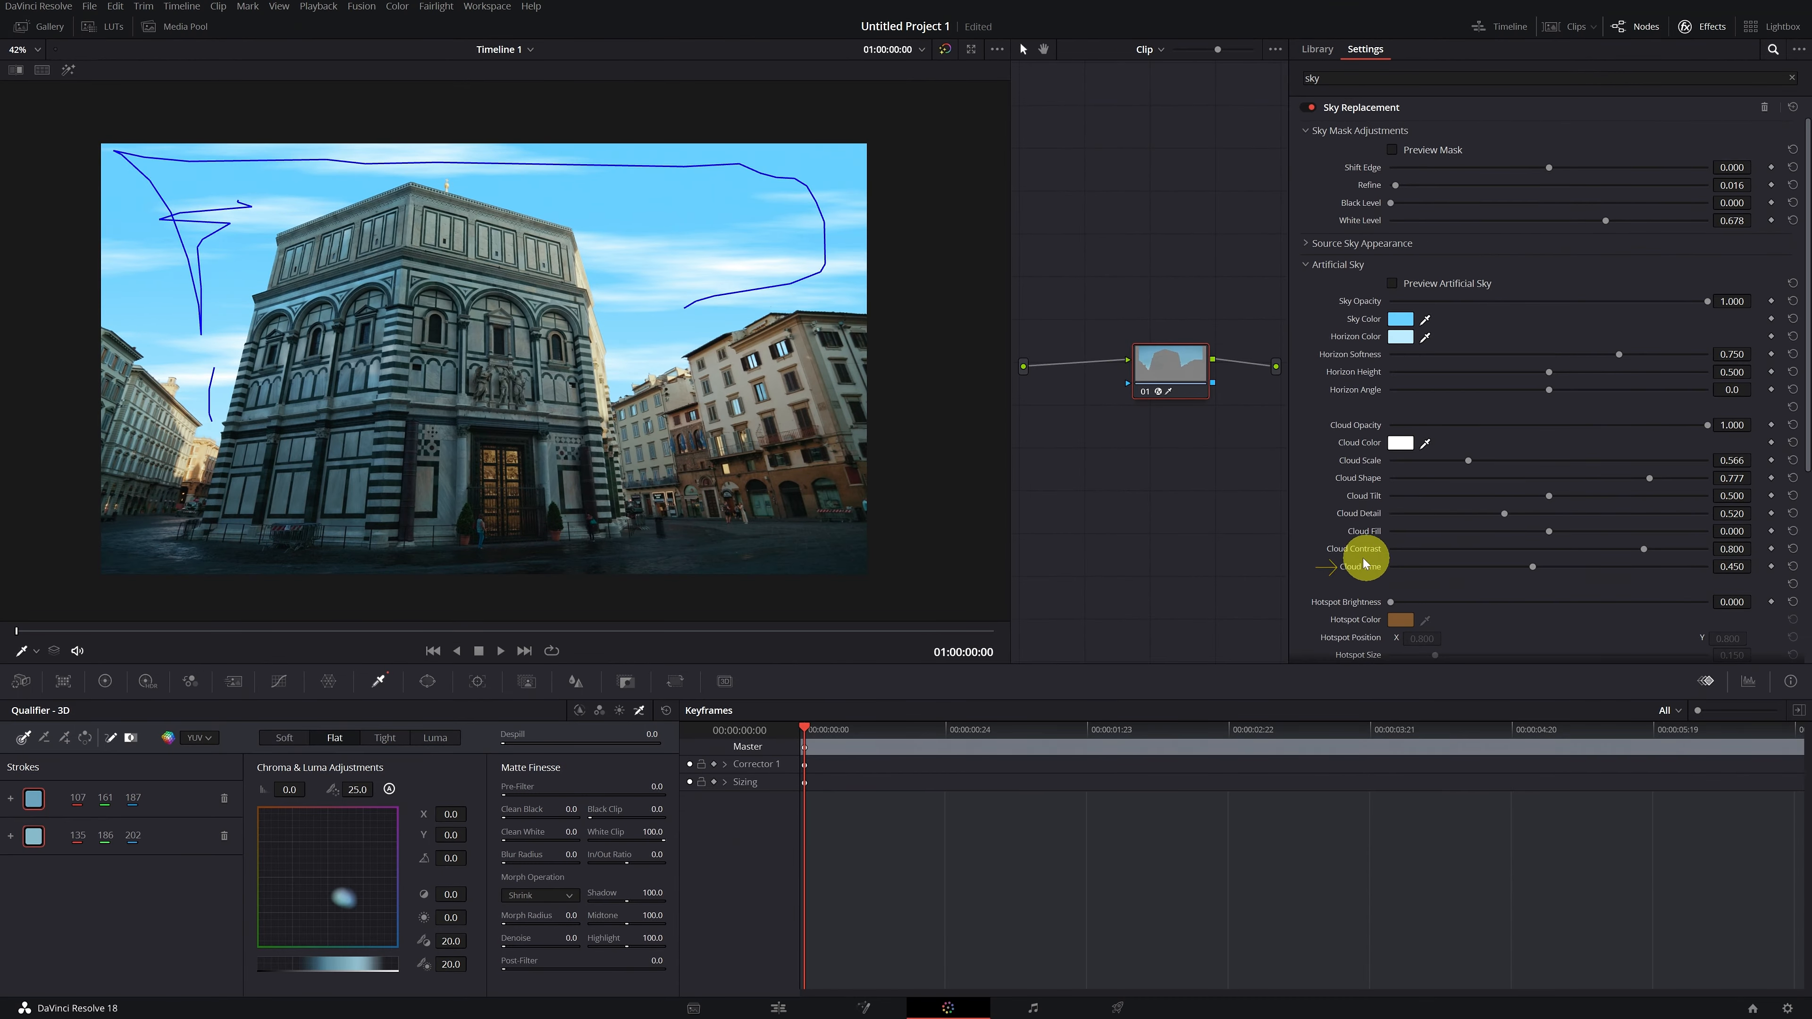
drag(1726, 571, 899, 492)
drag(1730, 425, 1507, 429)
- Add a sun-like hotspot to the artificial sky with brightness 0.956 and size 0.132
scroll(1609, 531, down, 3)
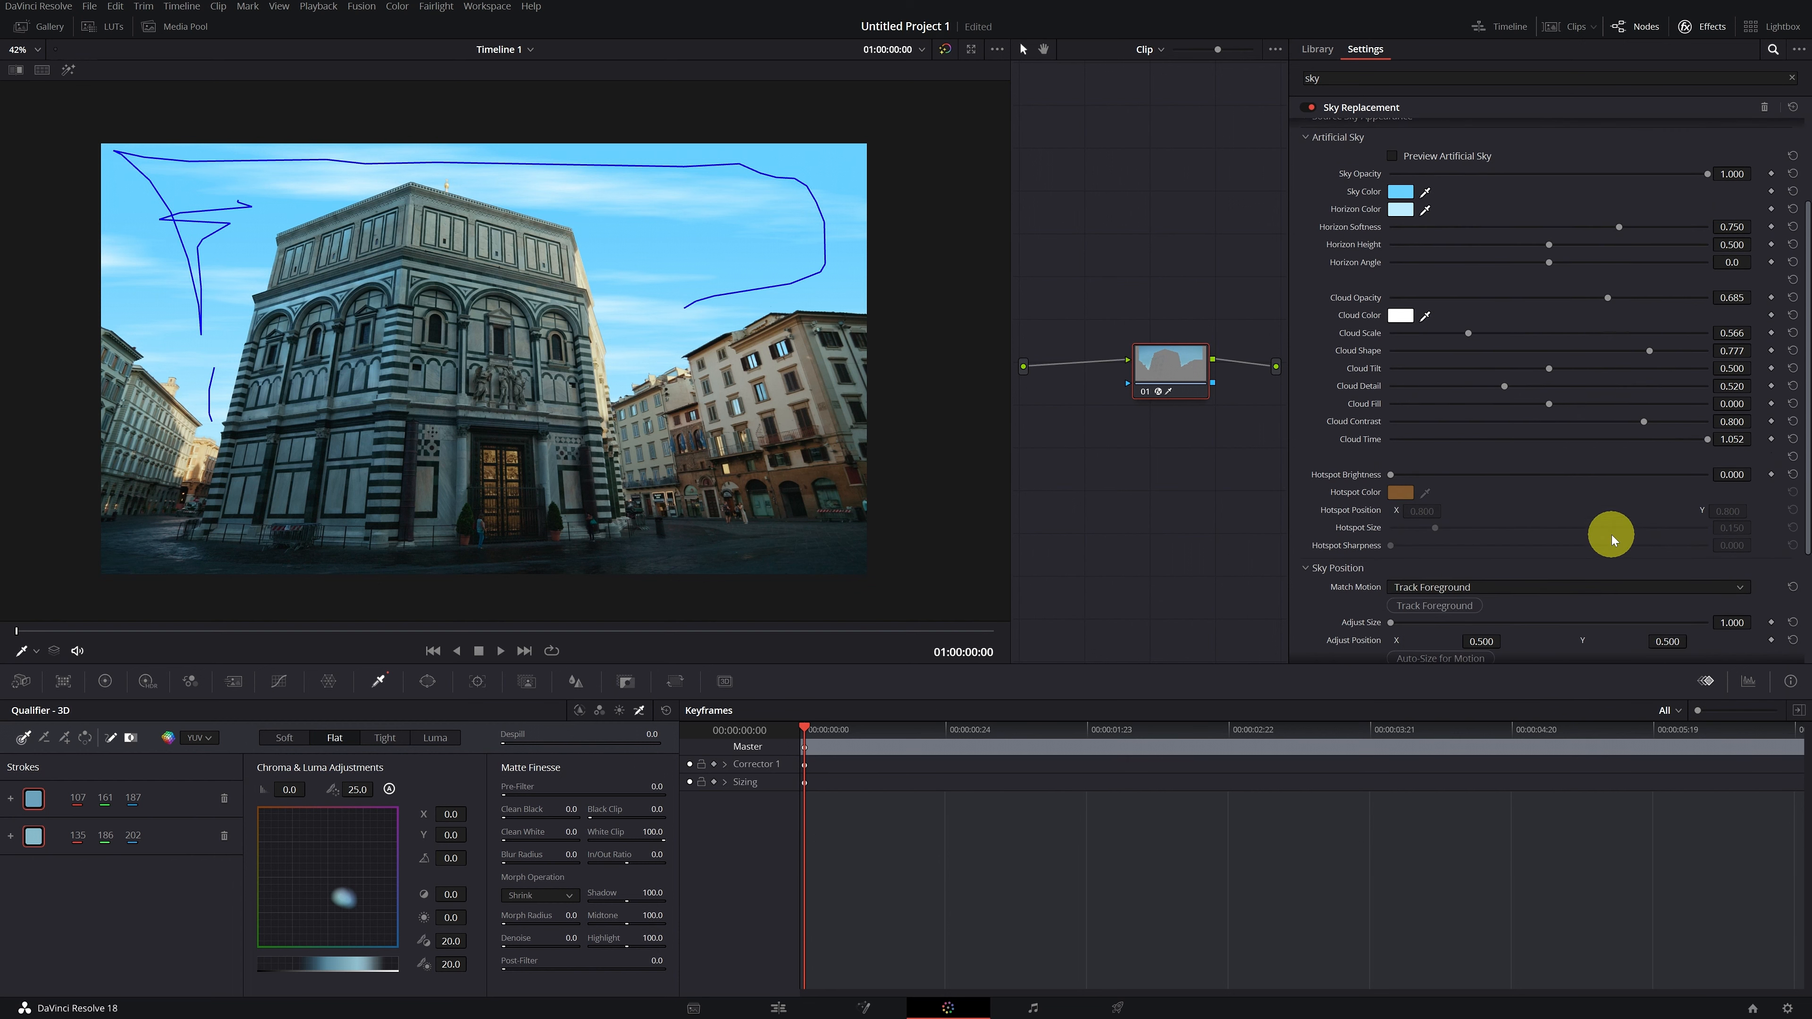
drag(1390, 476, 1430, 532)
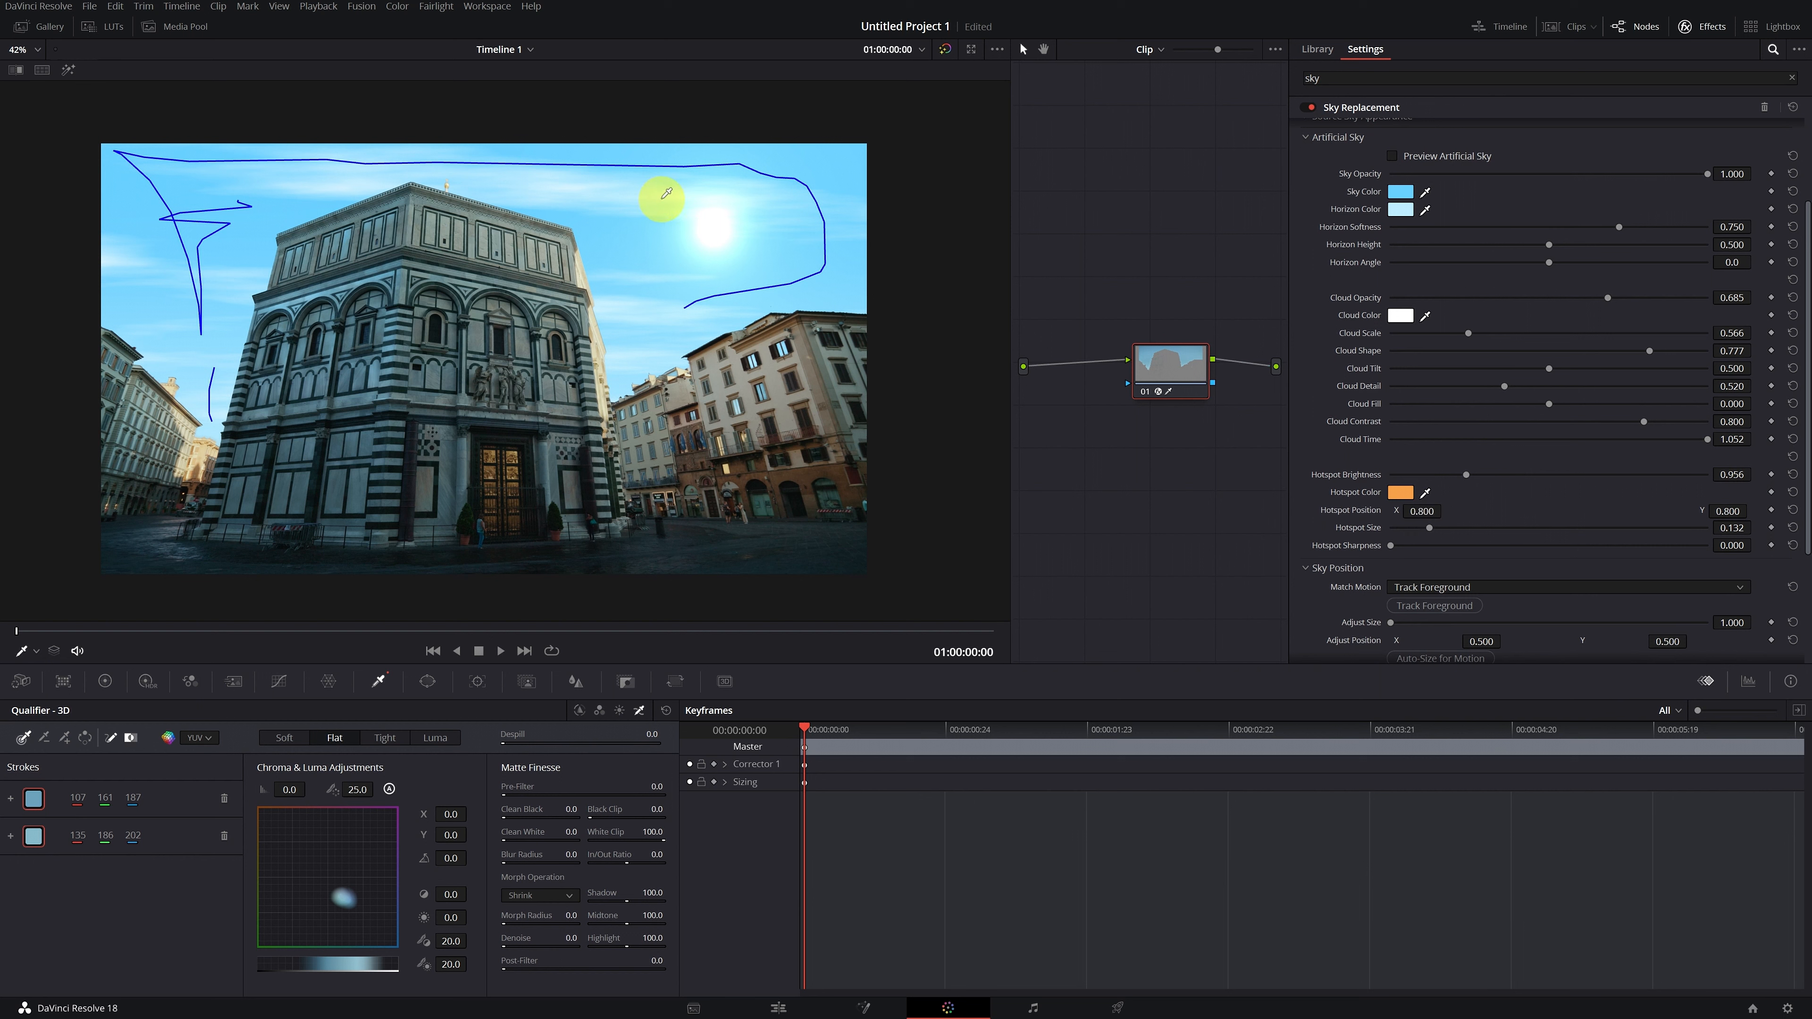
- Turn off the artificial sky by setting its sky opacity, cloud opacity and hotspot brightness to 0.000
drag(1708, 174, 1391, 175)
drag(1560, 301, 1334, 304)
drag(1550, 465, 1304, 469)
scroll(1328, 394, up, 3)
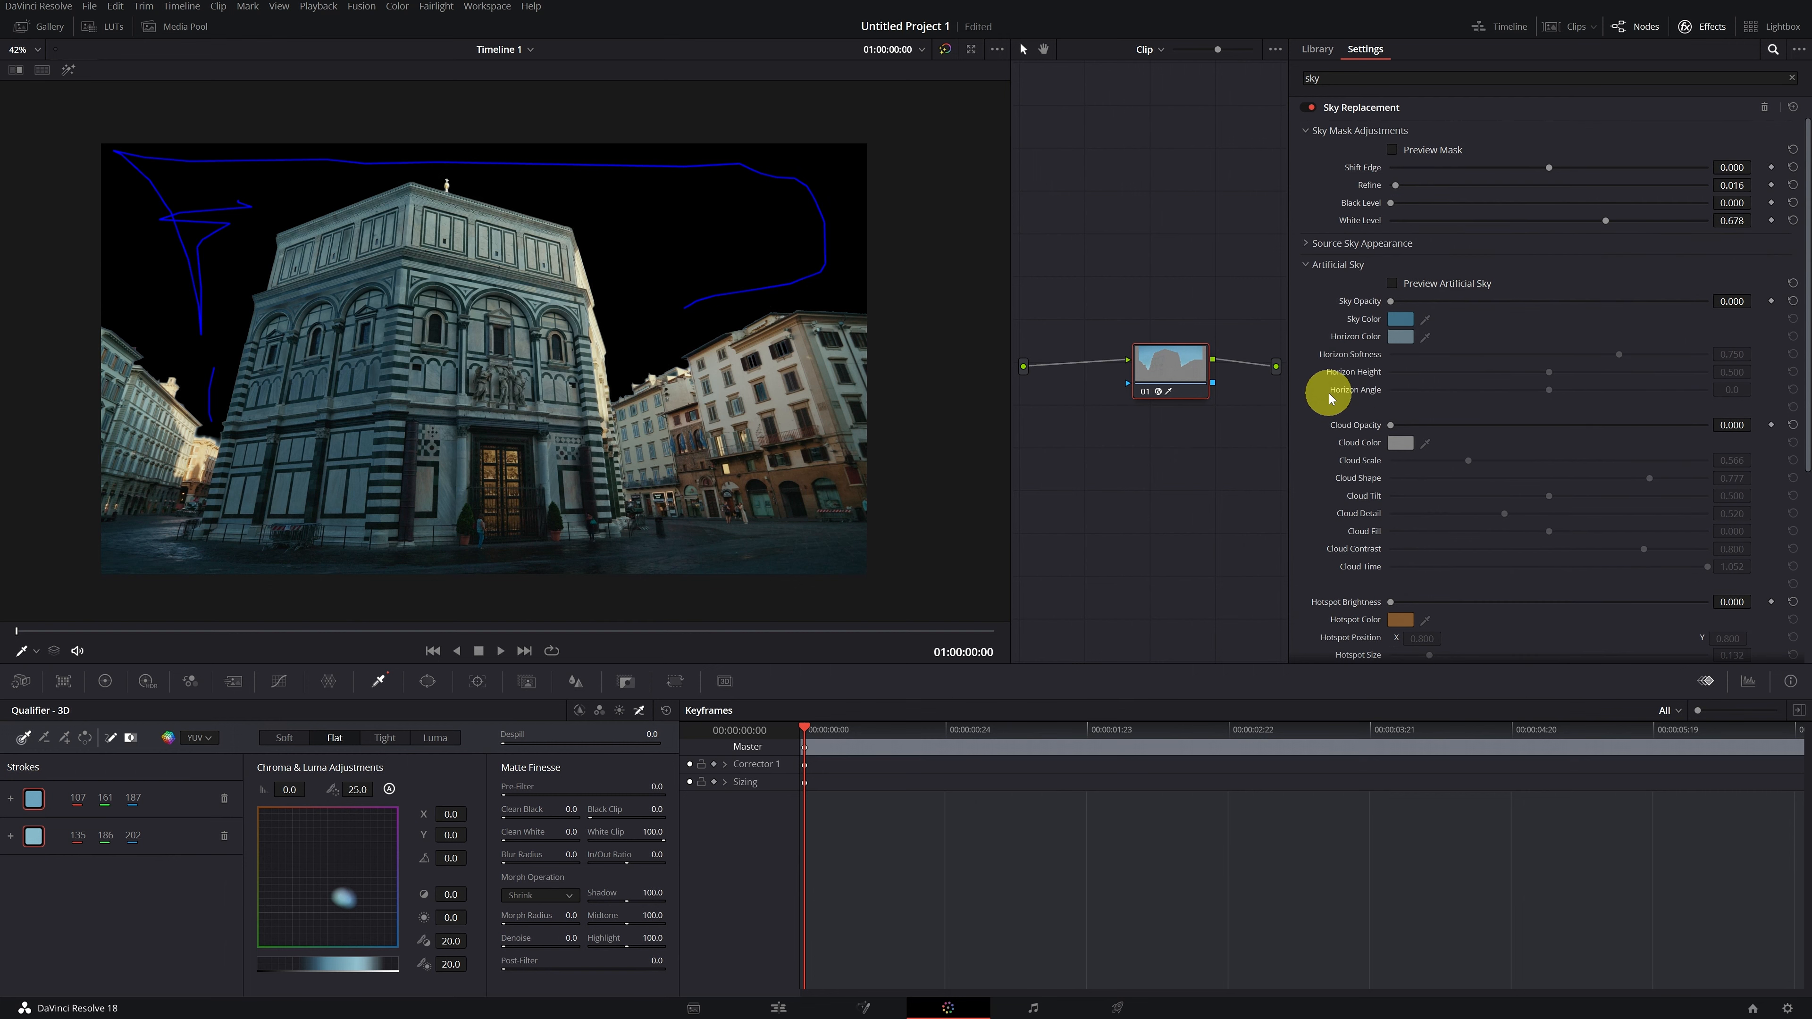
- Collapse the Artificial Sky settings and widen the node graph area
click(1303, 267)
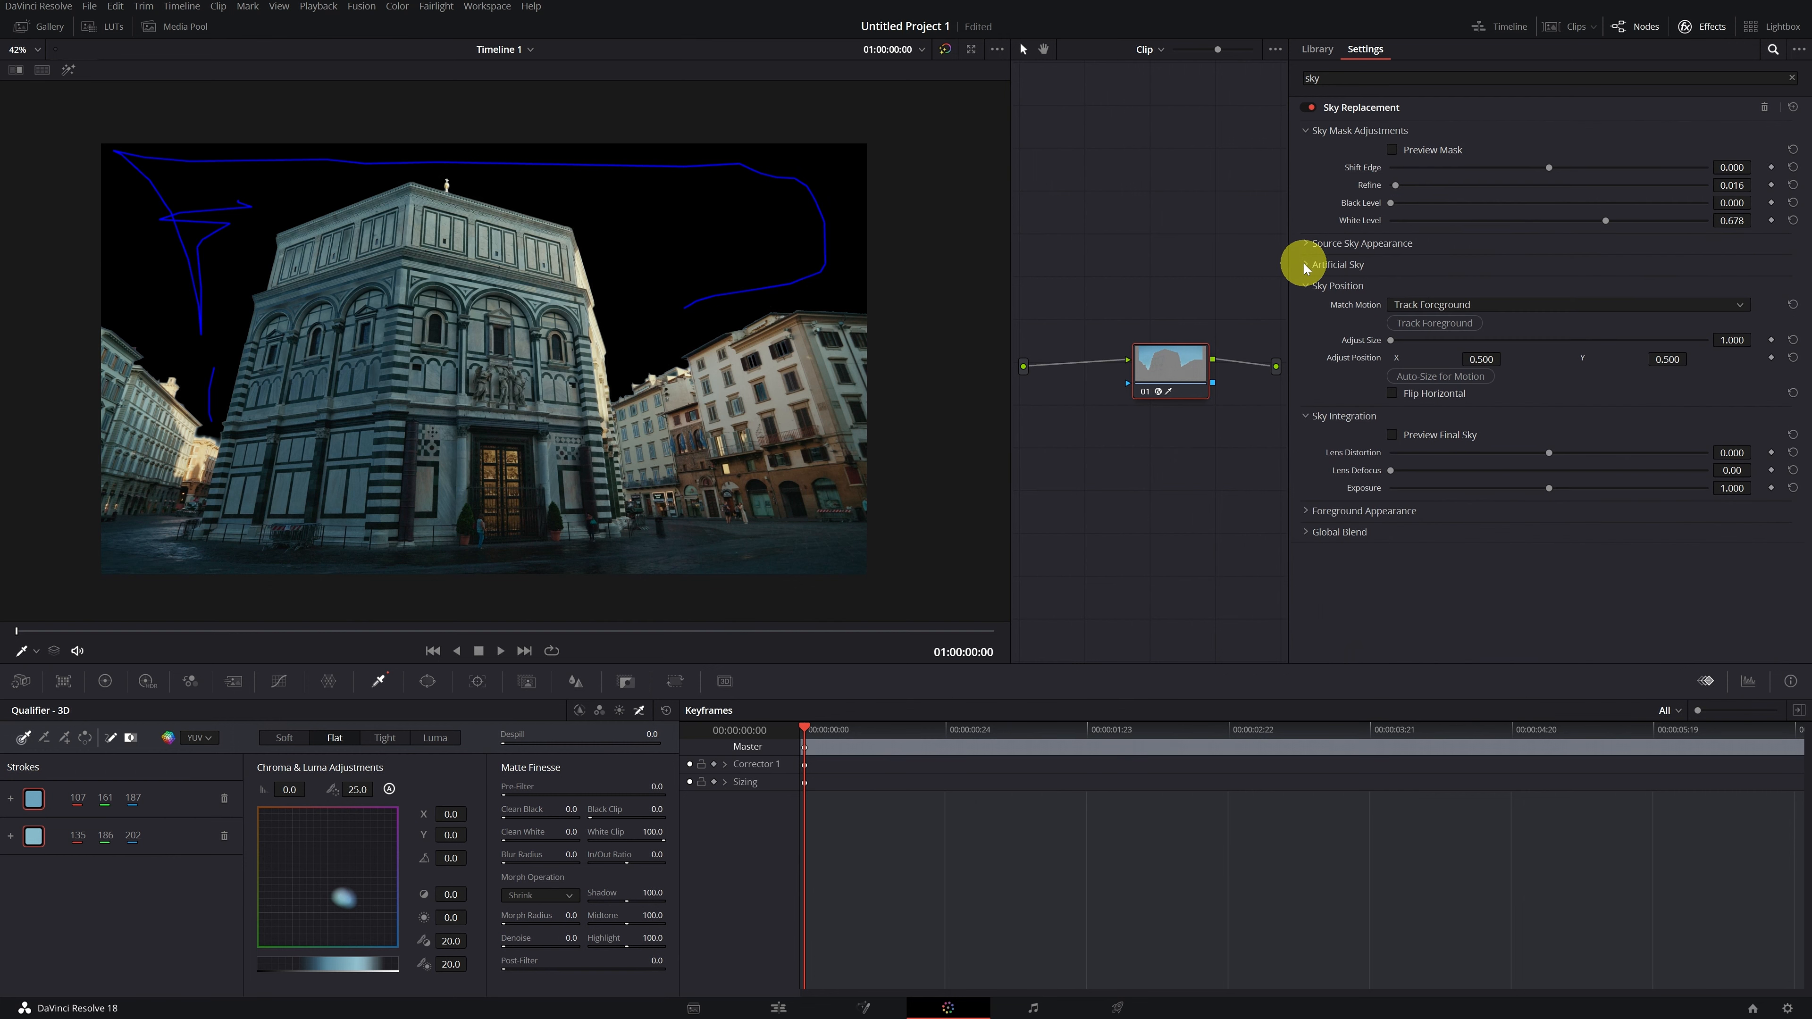
drag(1290, 266, 1407, 264)
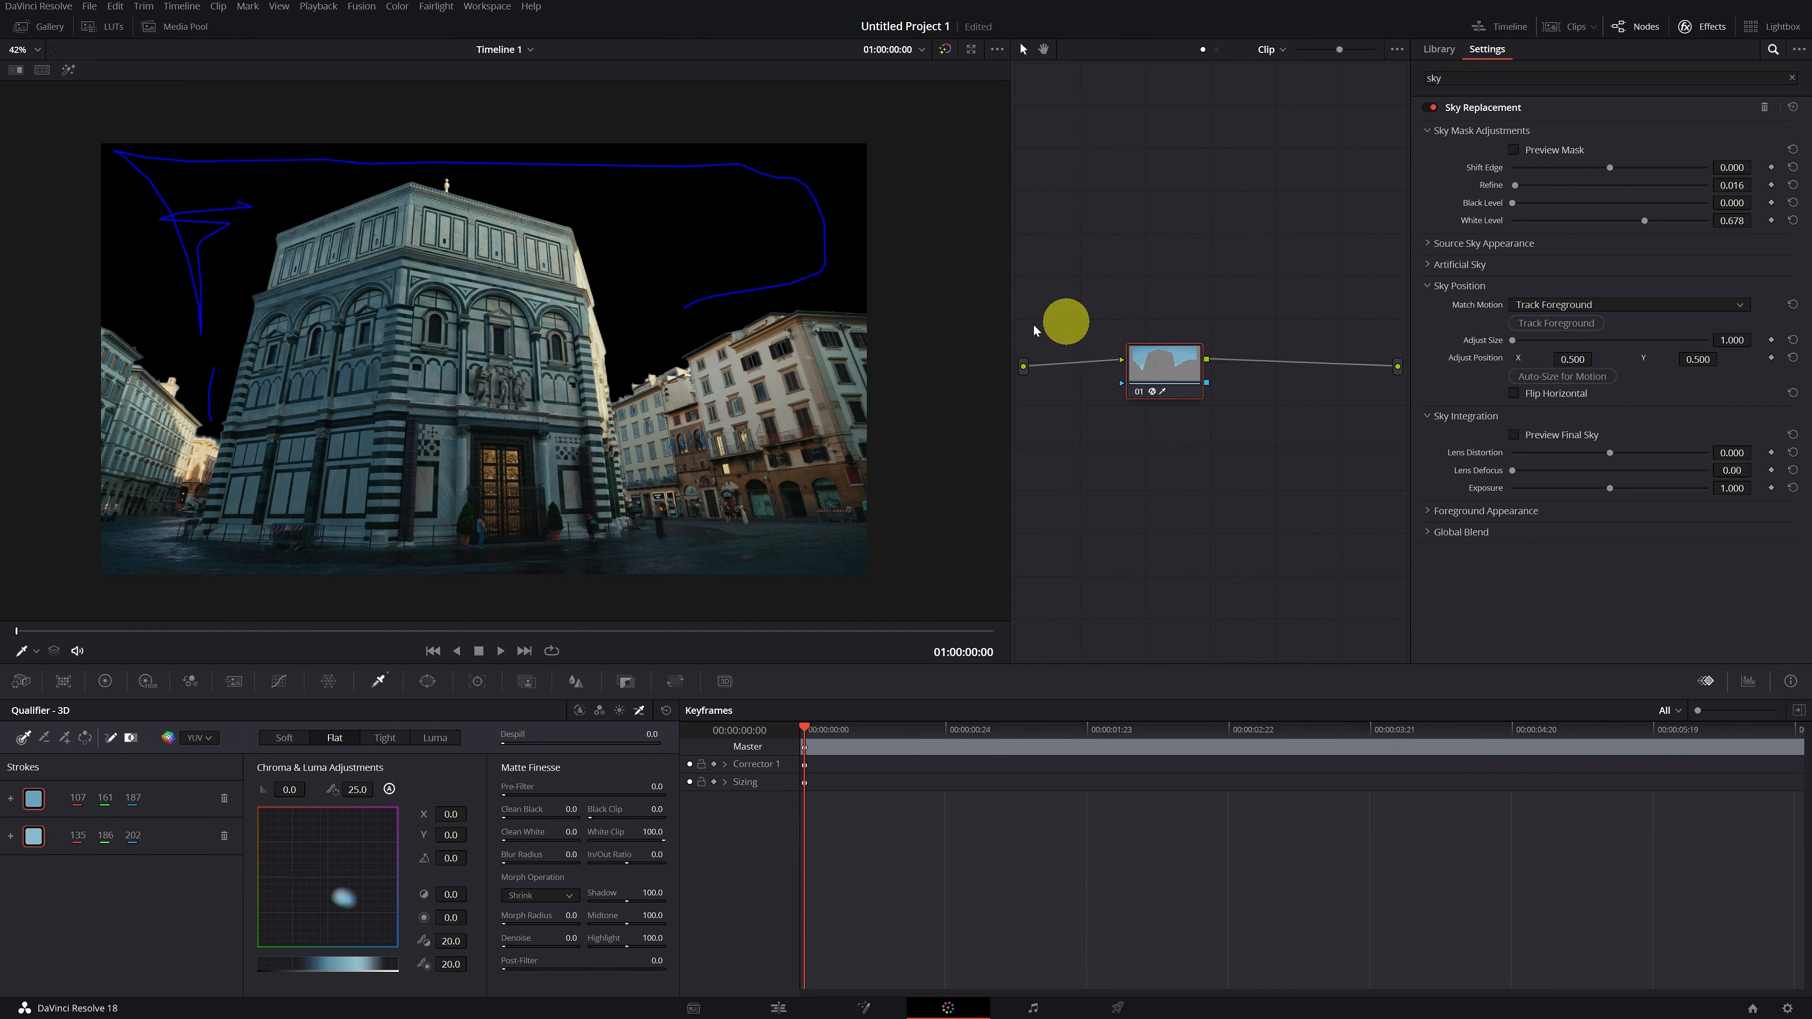
scroll(769, 364, up, 1)
scroll(771, 360, up, 1)
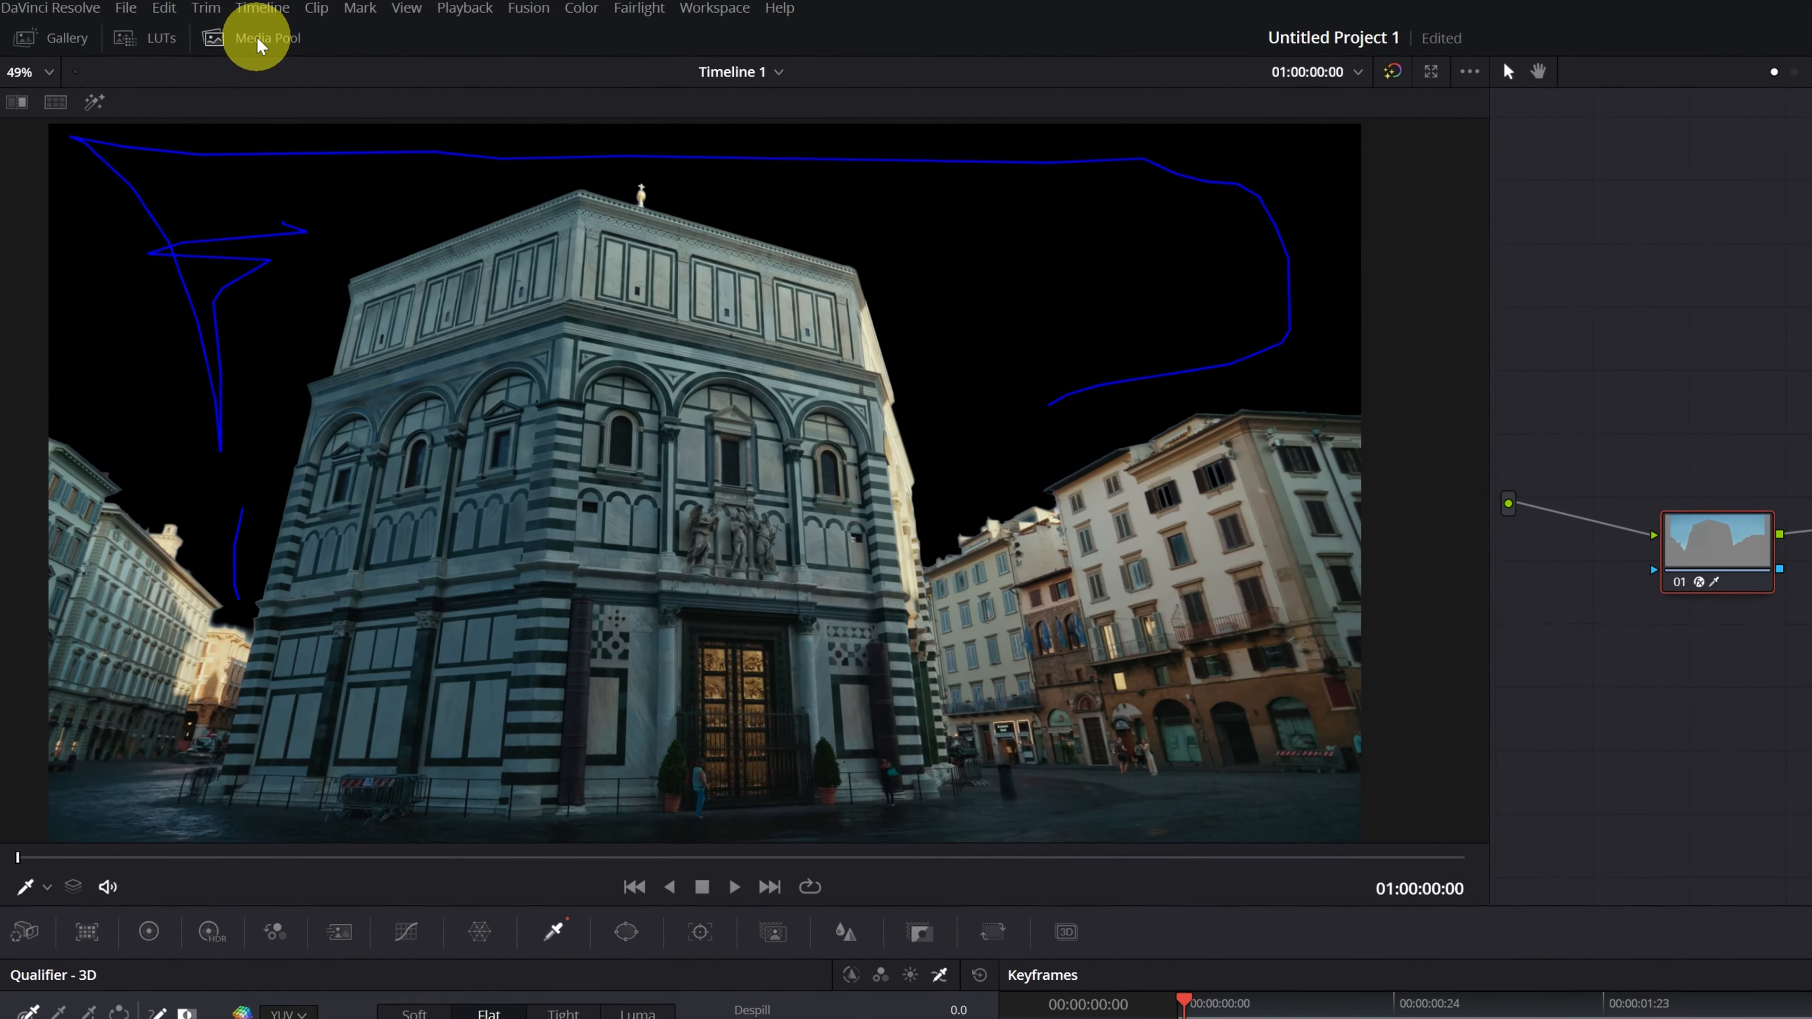
- Add the still image pexels-scott-webb-1048039.jpg from the media pool to the node graph as an external matte
click(258, 41)
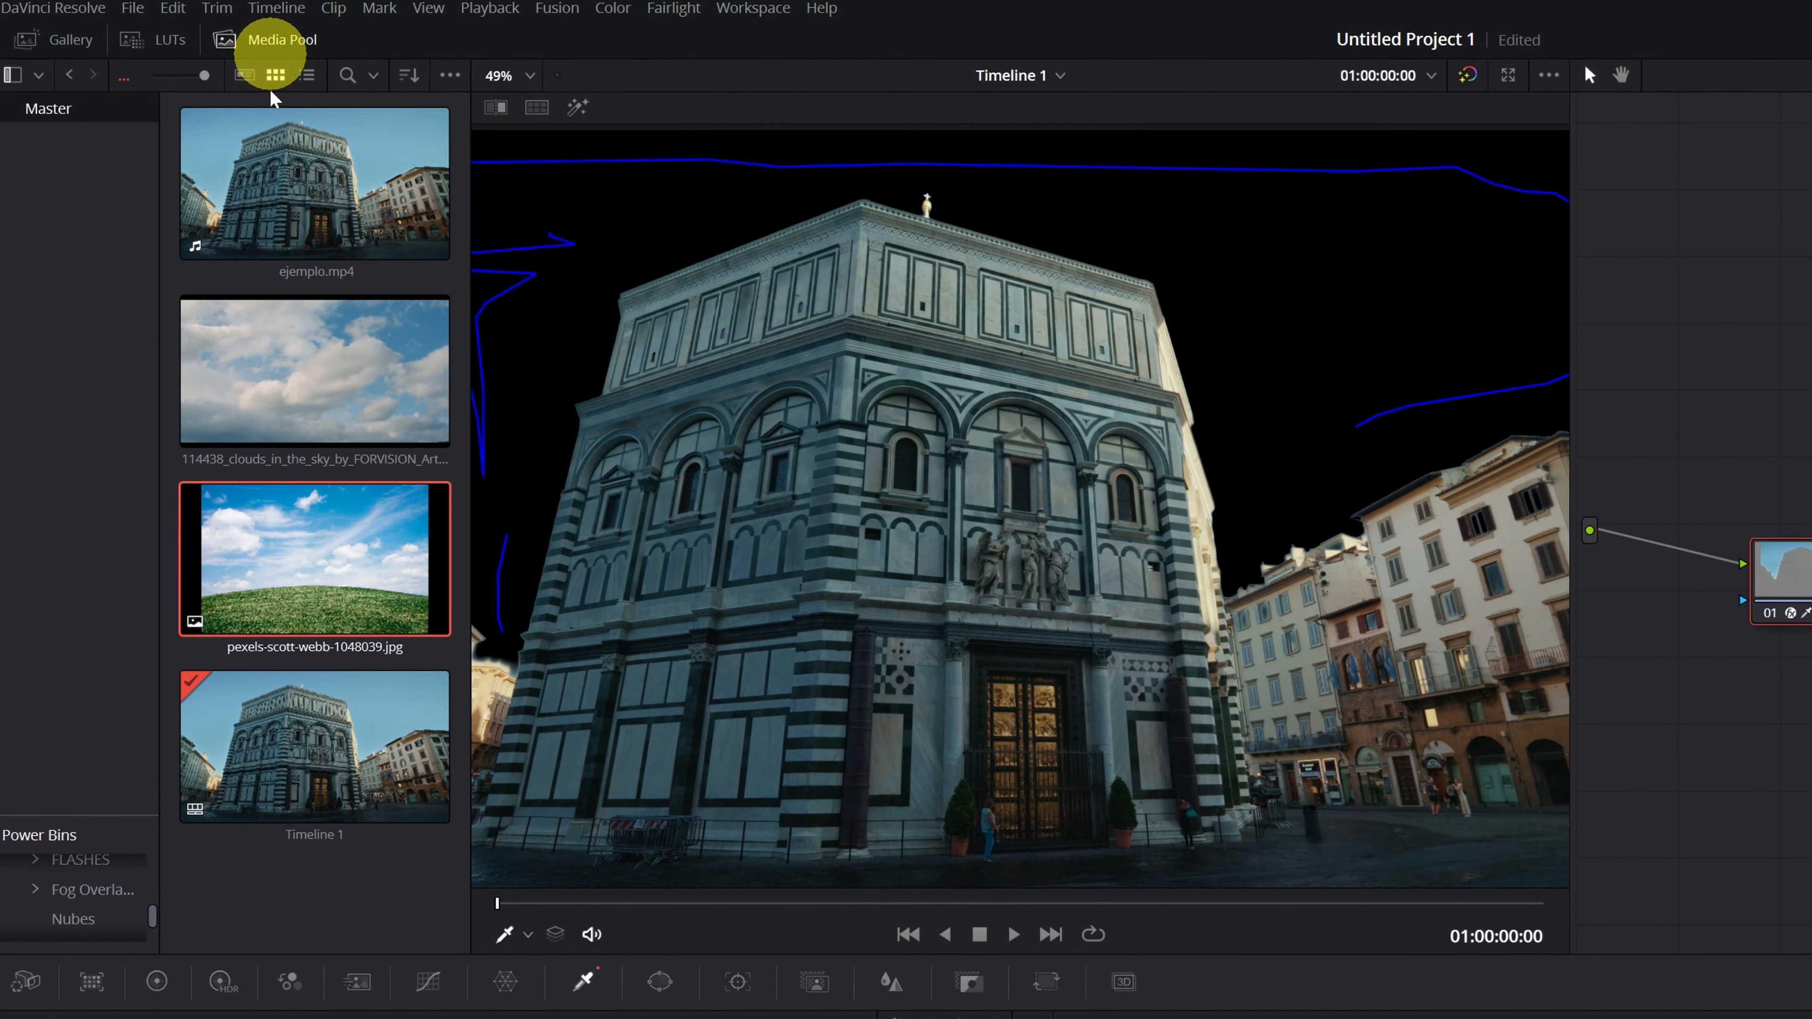
click(206, 391)
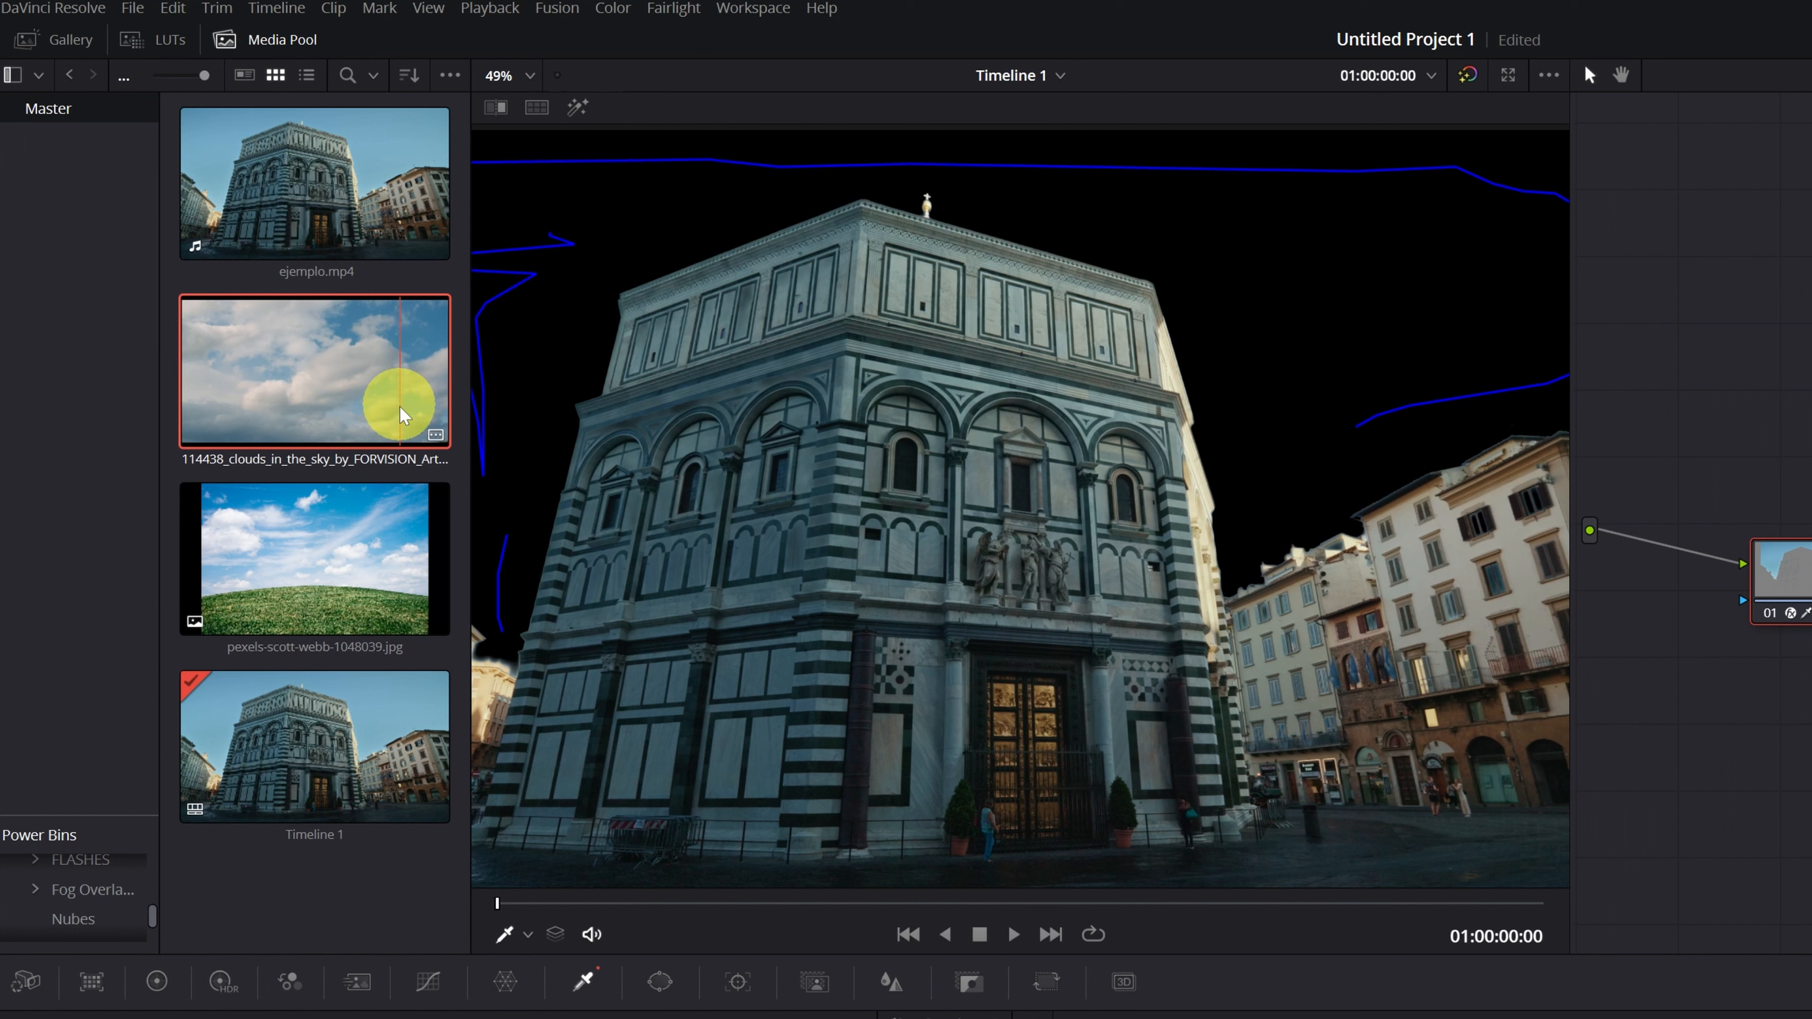
click(316, 568)
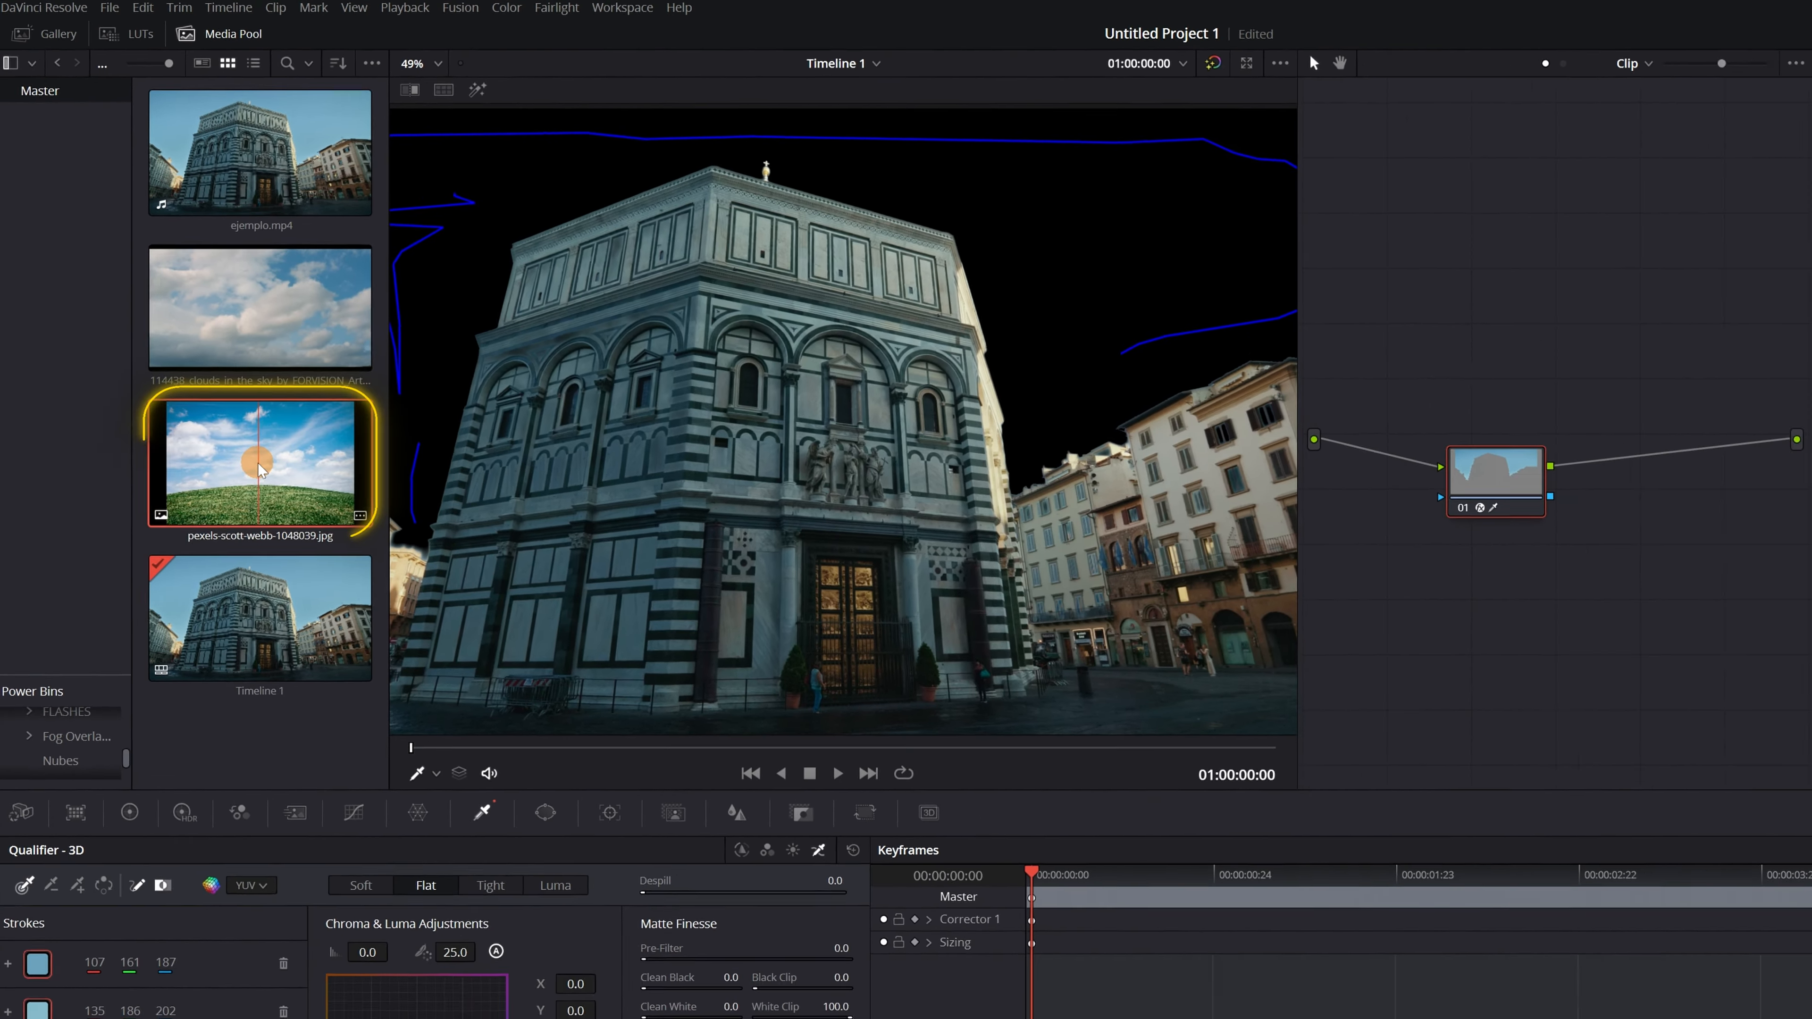
drag(258, 468, 1358, 619)
drag(1029, 506, 1048, 514)
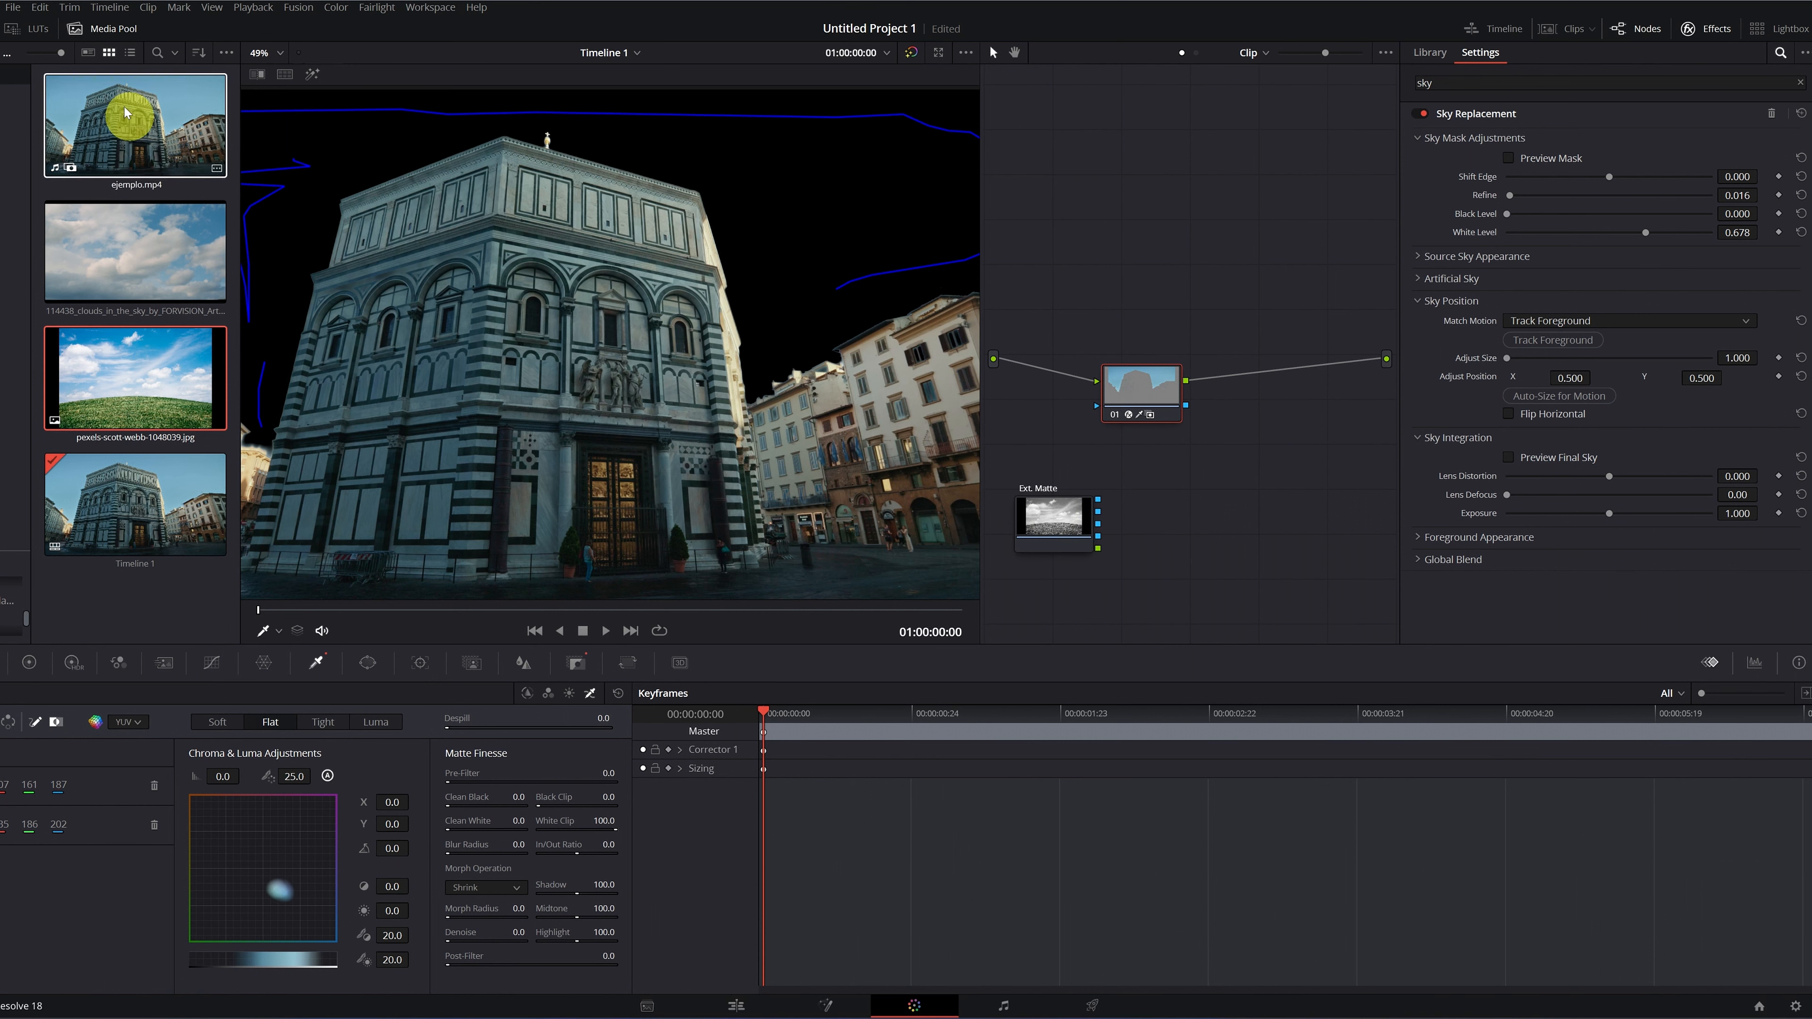
click(91, 29)
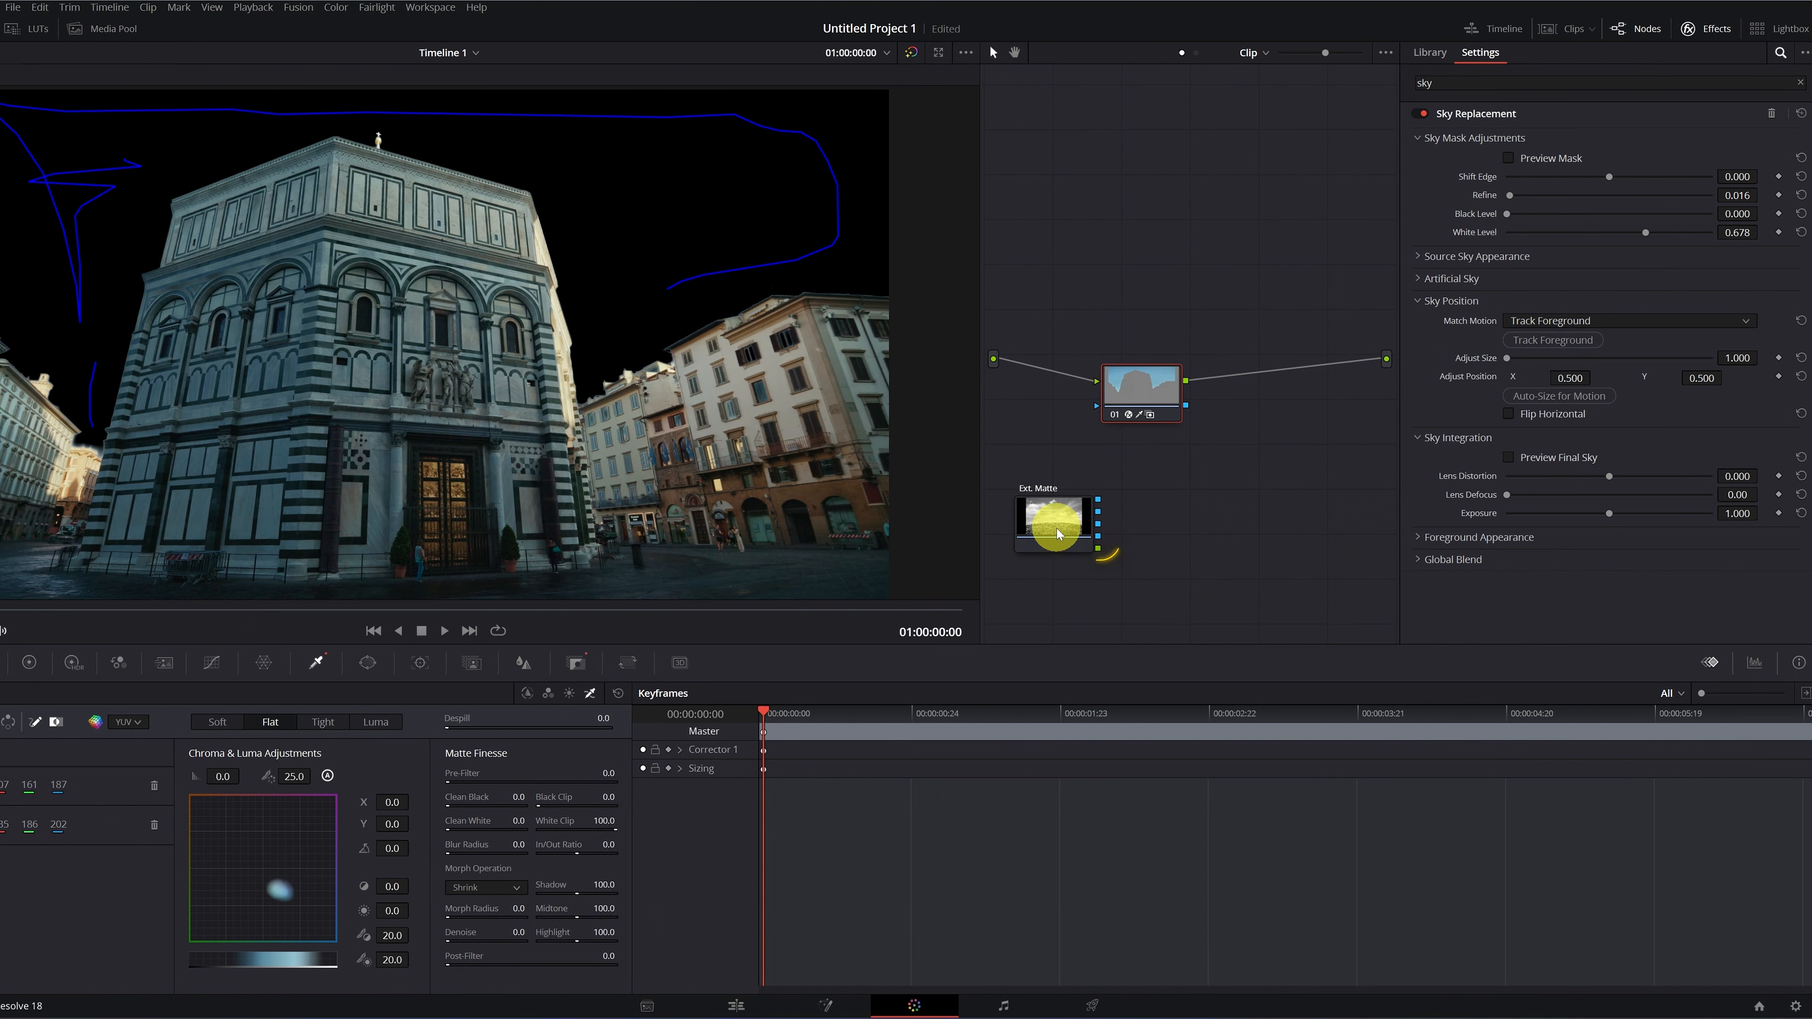
- Add an OFX input to the Sky Replacement node and connect the external matte's RGB output to it
drag(1163, 391, 1269, 375)
click(1060, 548)
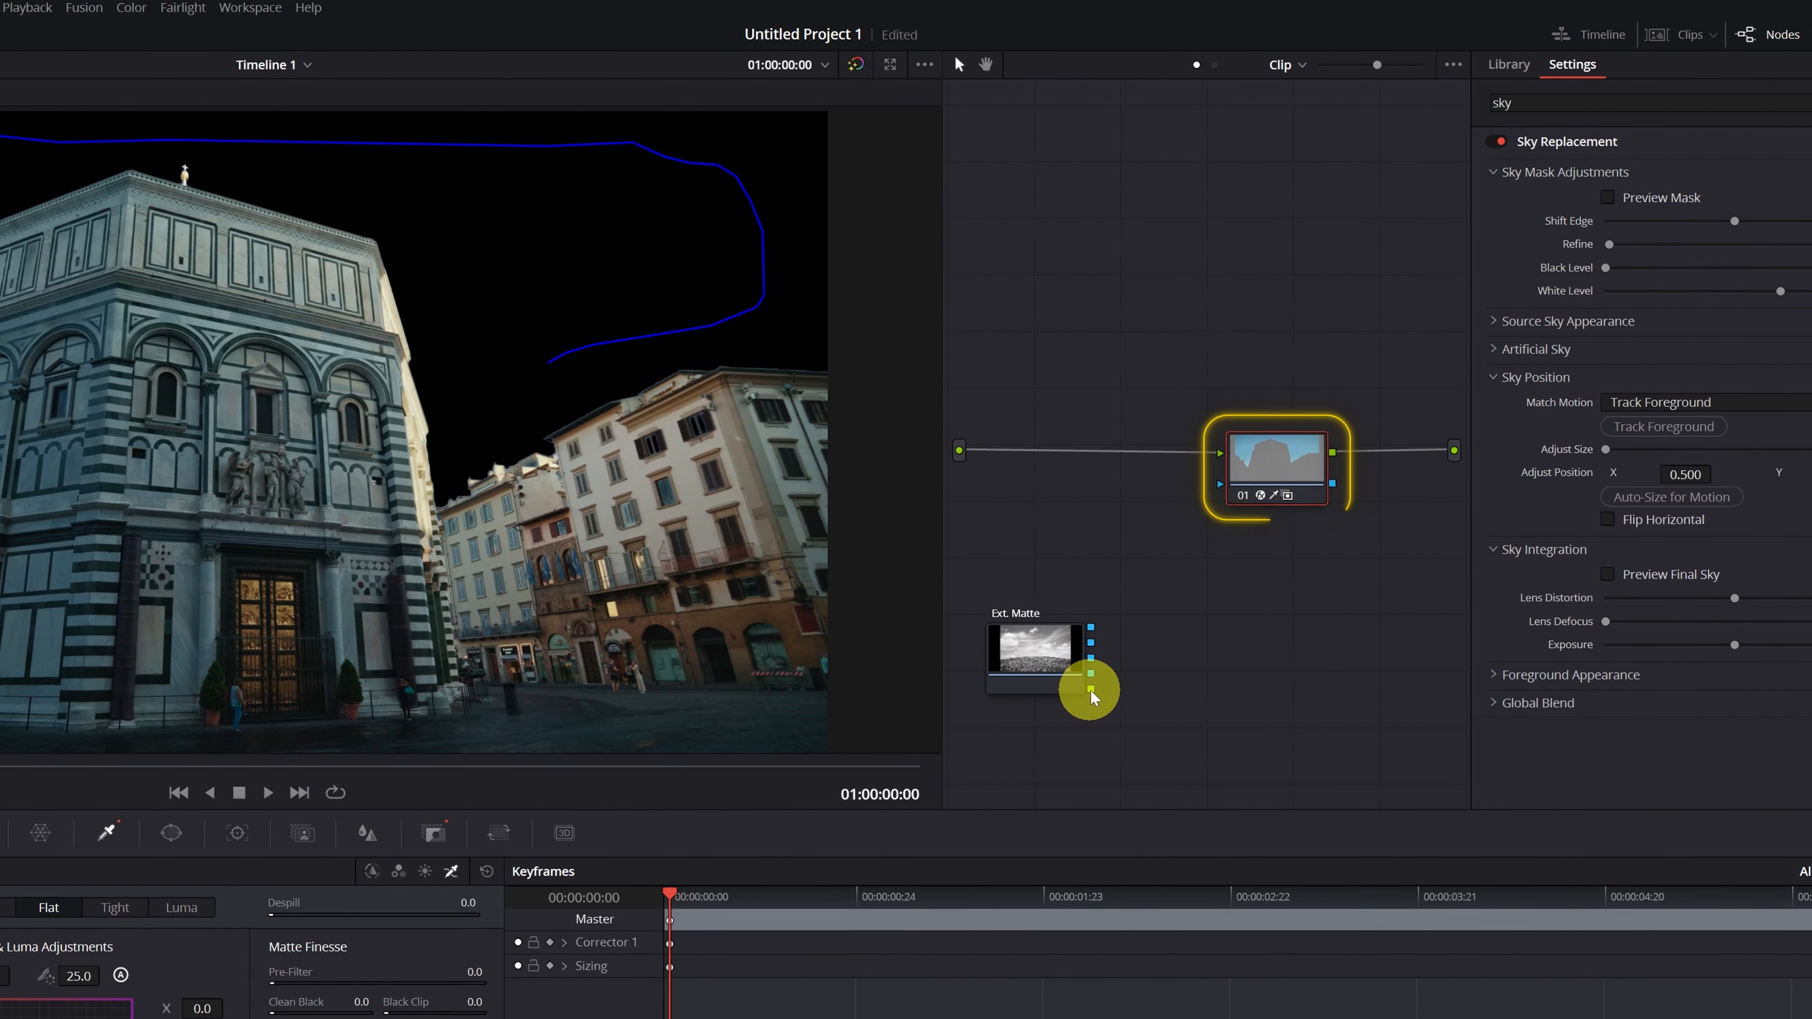
drag(1092, 703, 1161, 626)
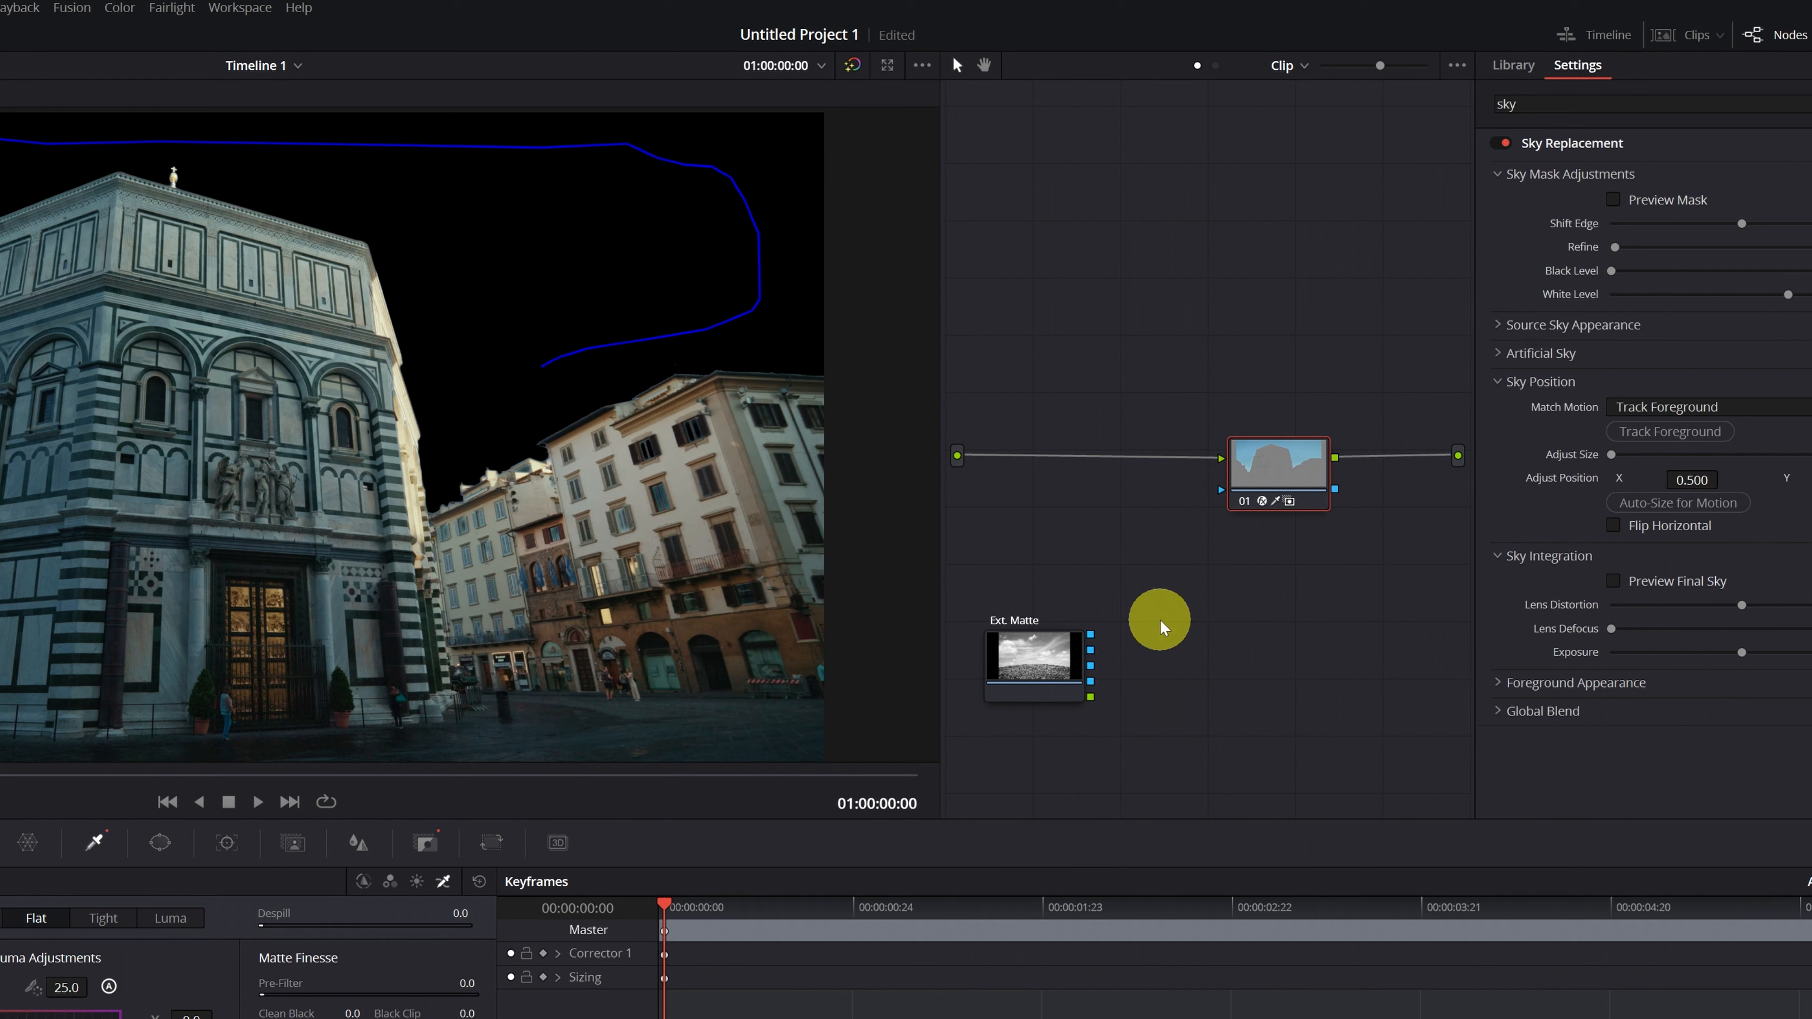
right_click(1277, 470)
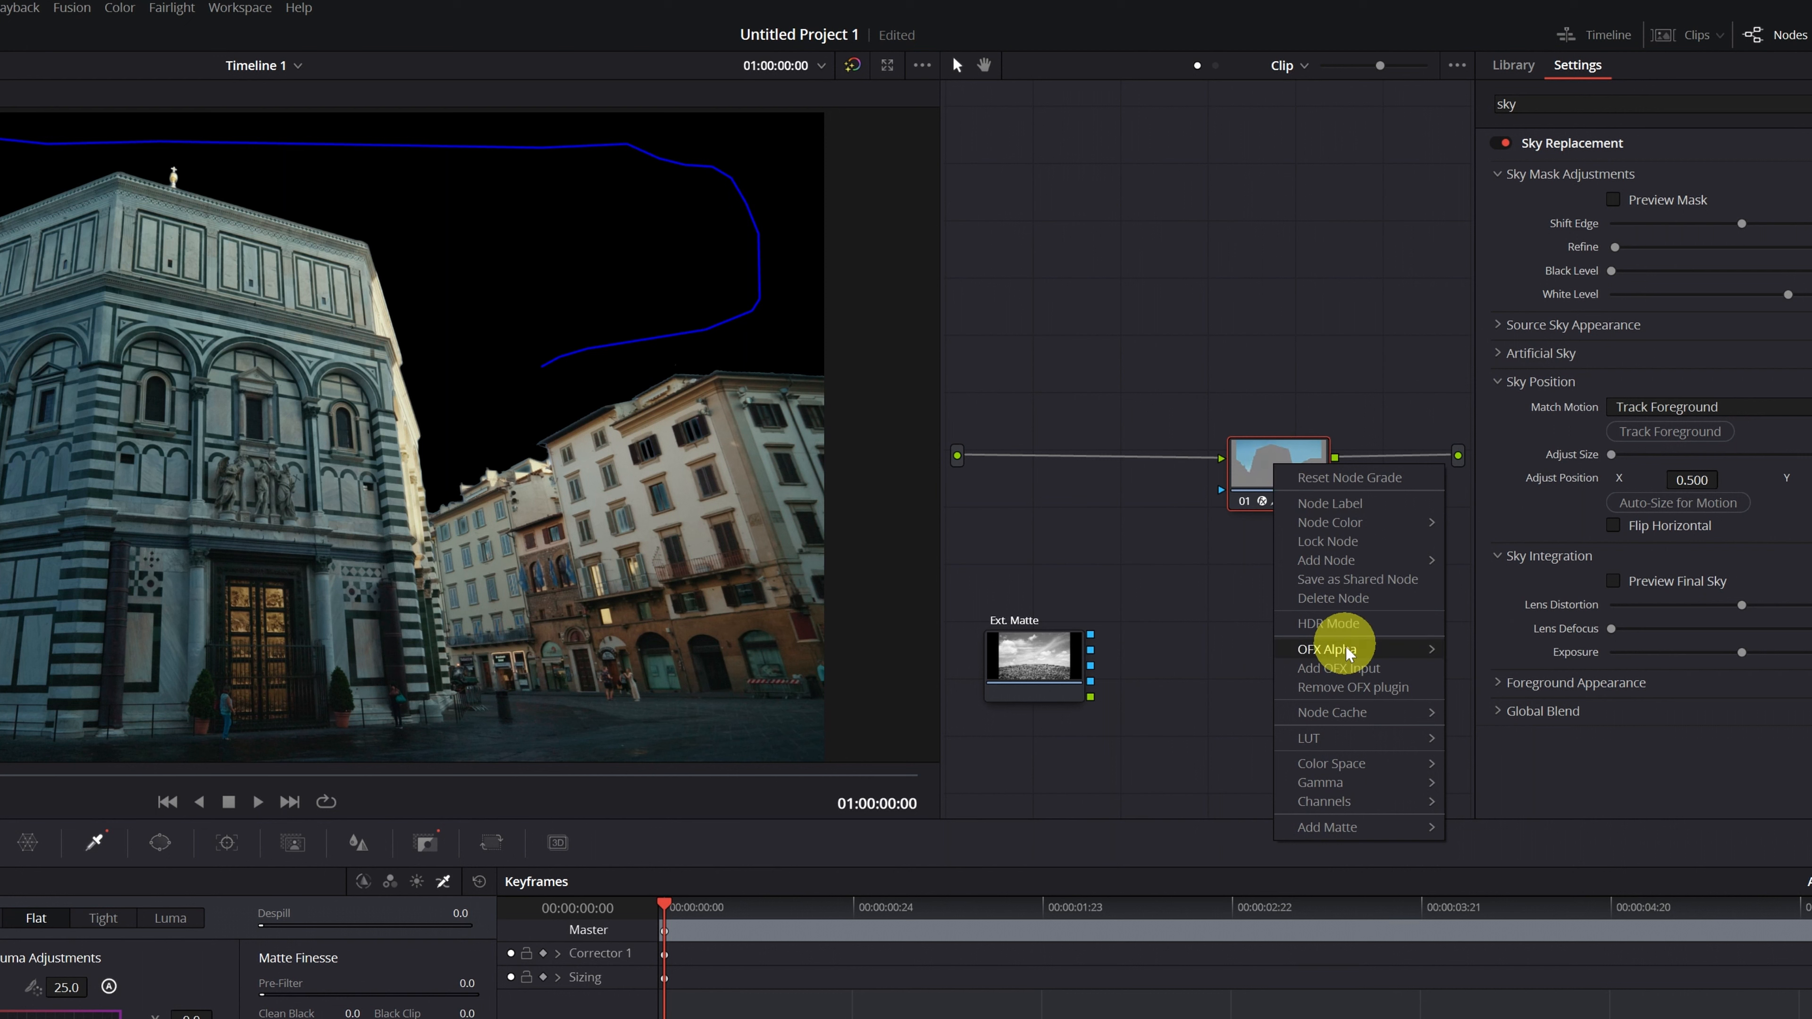
click(1339, 670)
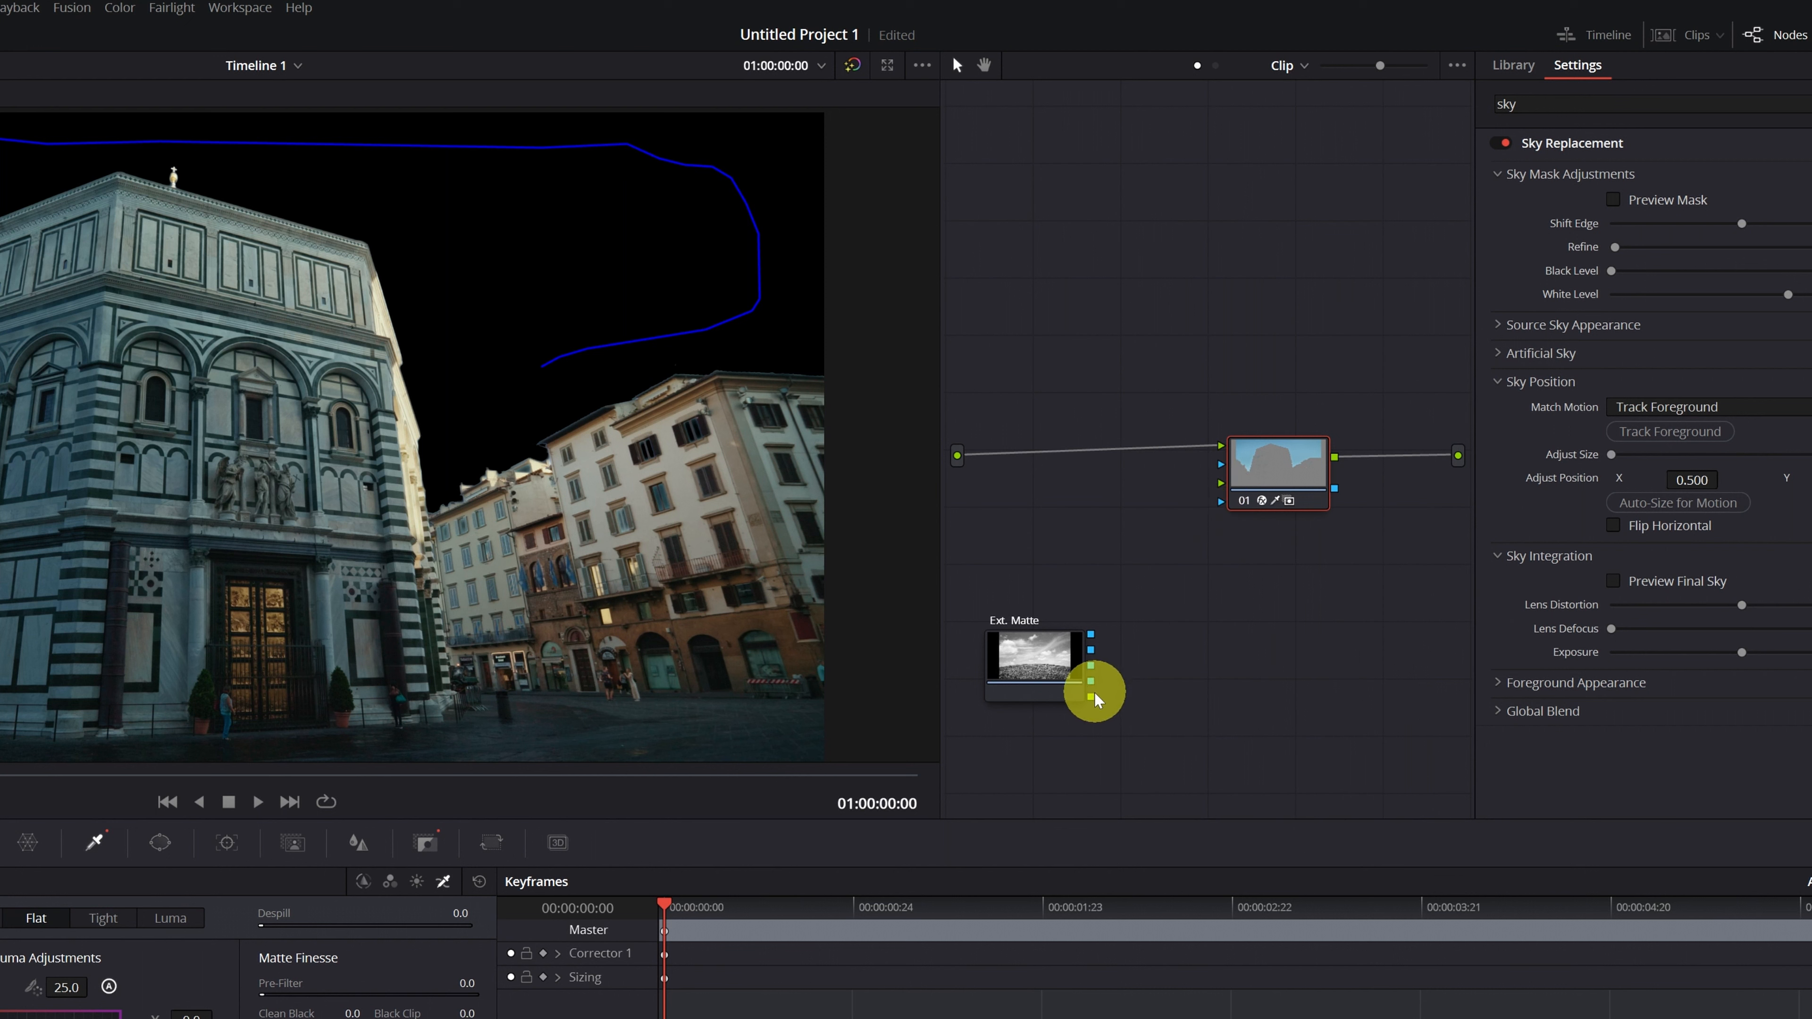
drag(1092, 696, 1218, 484)
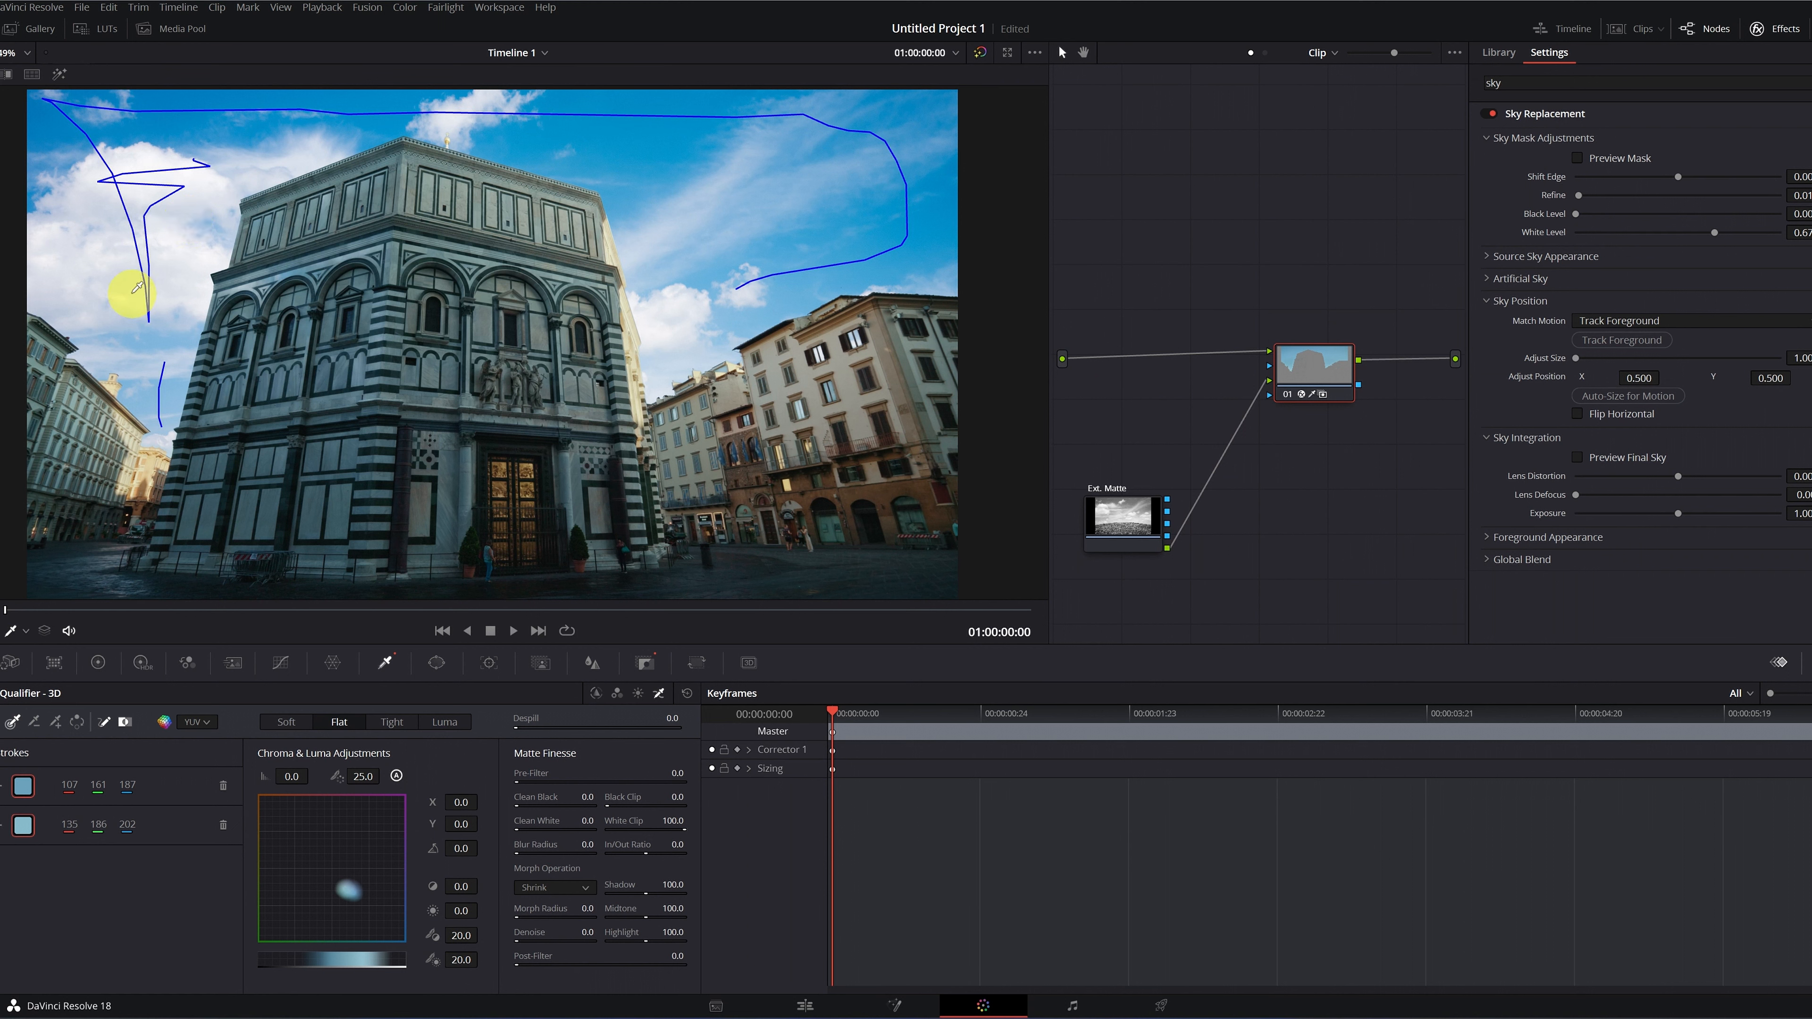
- Scrub through the clip to check how the image sky follows the camera movement
click(1120, 524)
click(1317, 364)
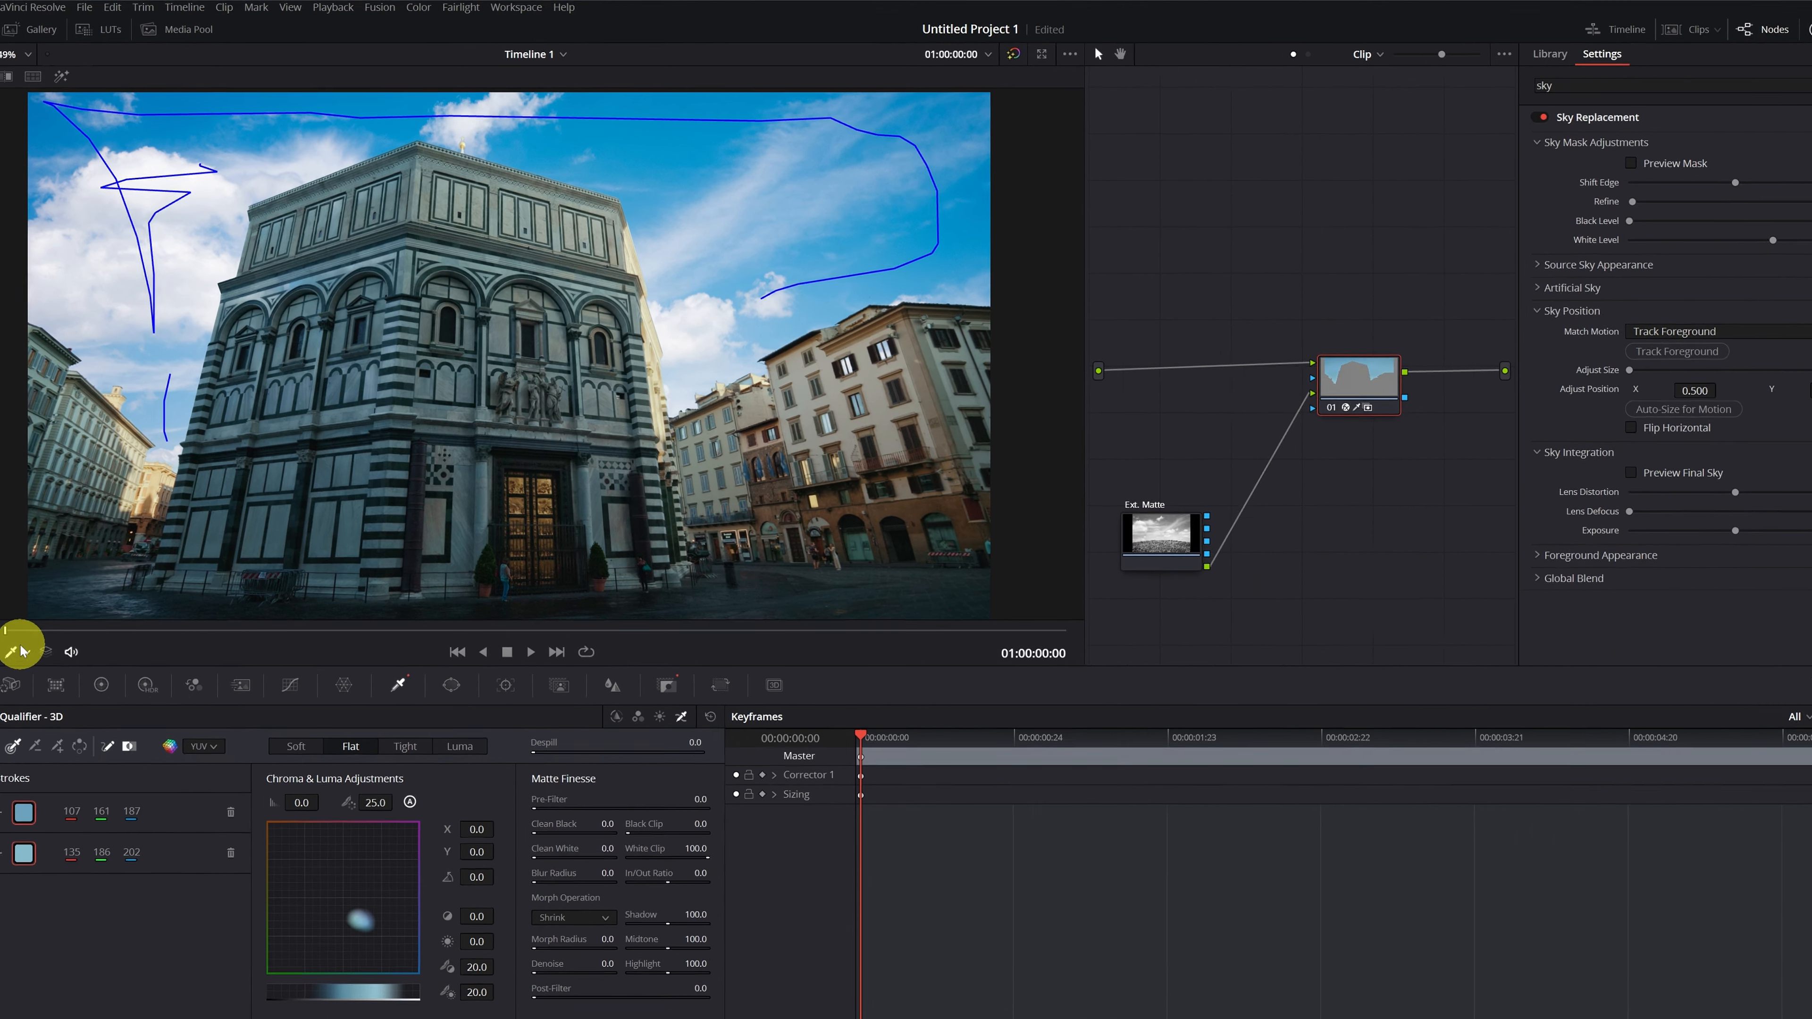
drag(21, 648, 474, 642)
drag(571, 775, 61, 785)
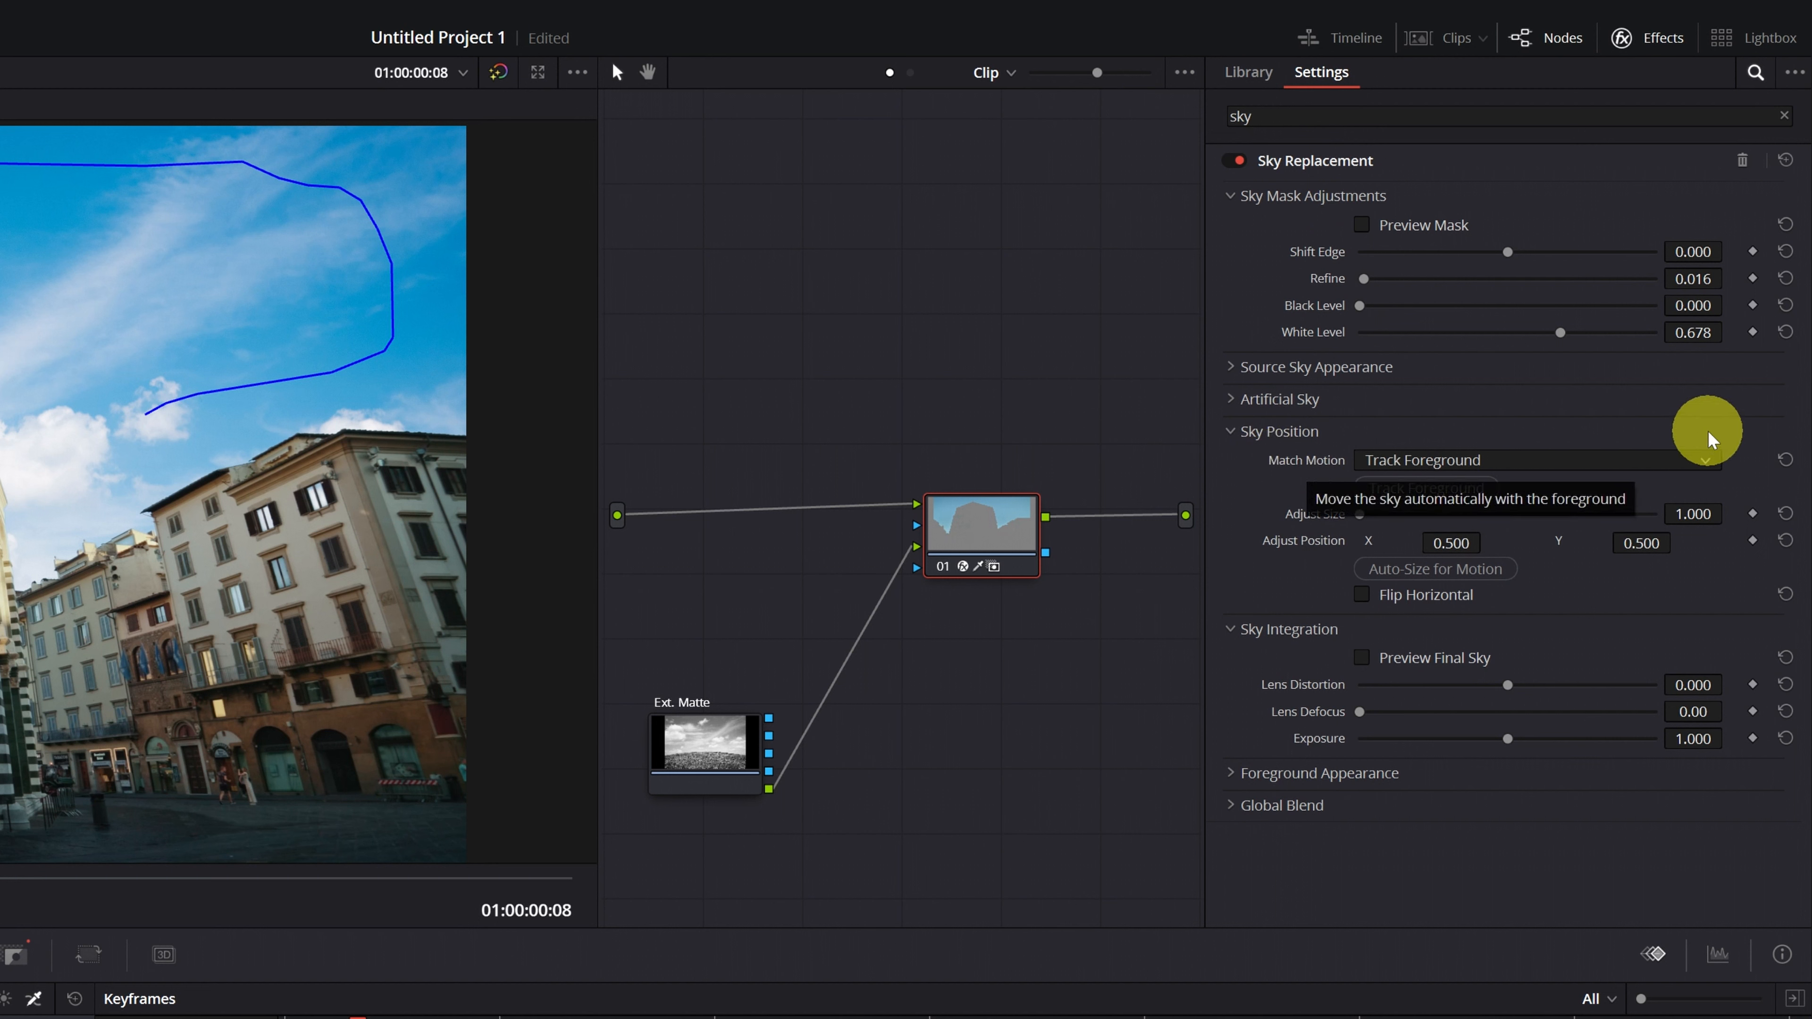
- Set the sky's match motion to Track Foreground, run the tracking and scrub through the clip to check it
click(1705, 462)
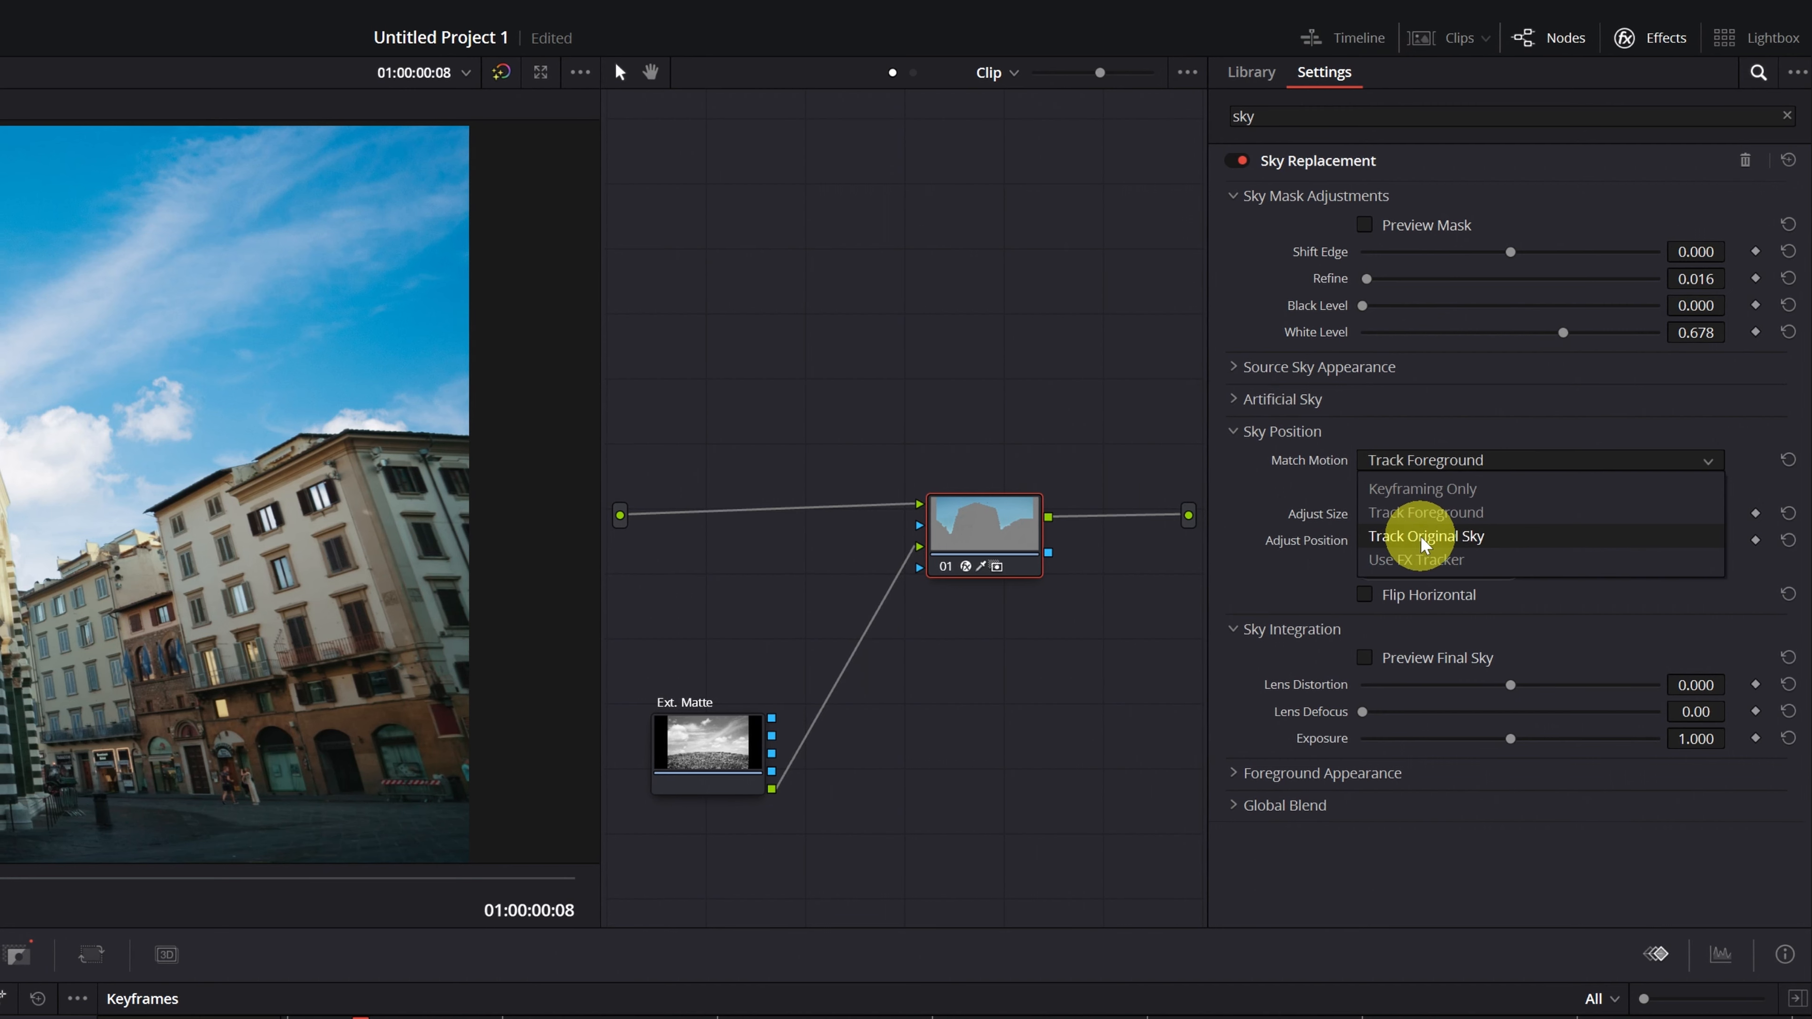
click(1423, 512)
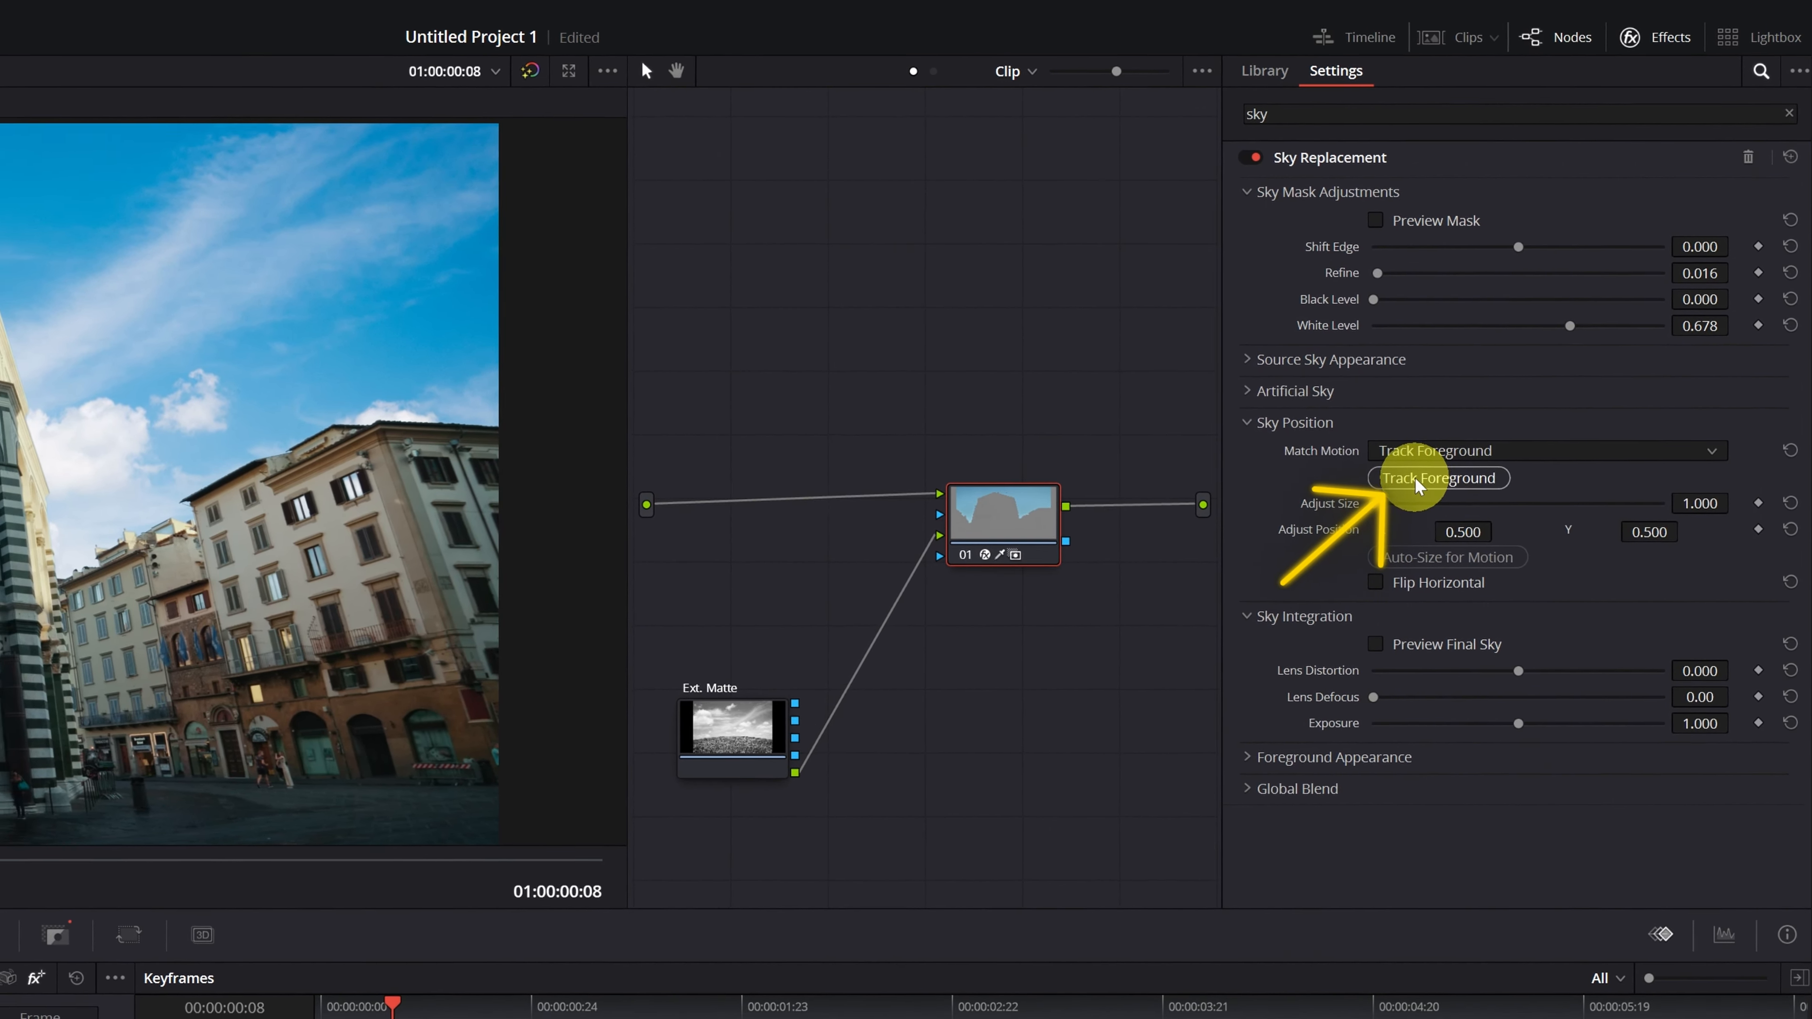
click(1420, 484)
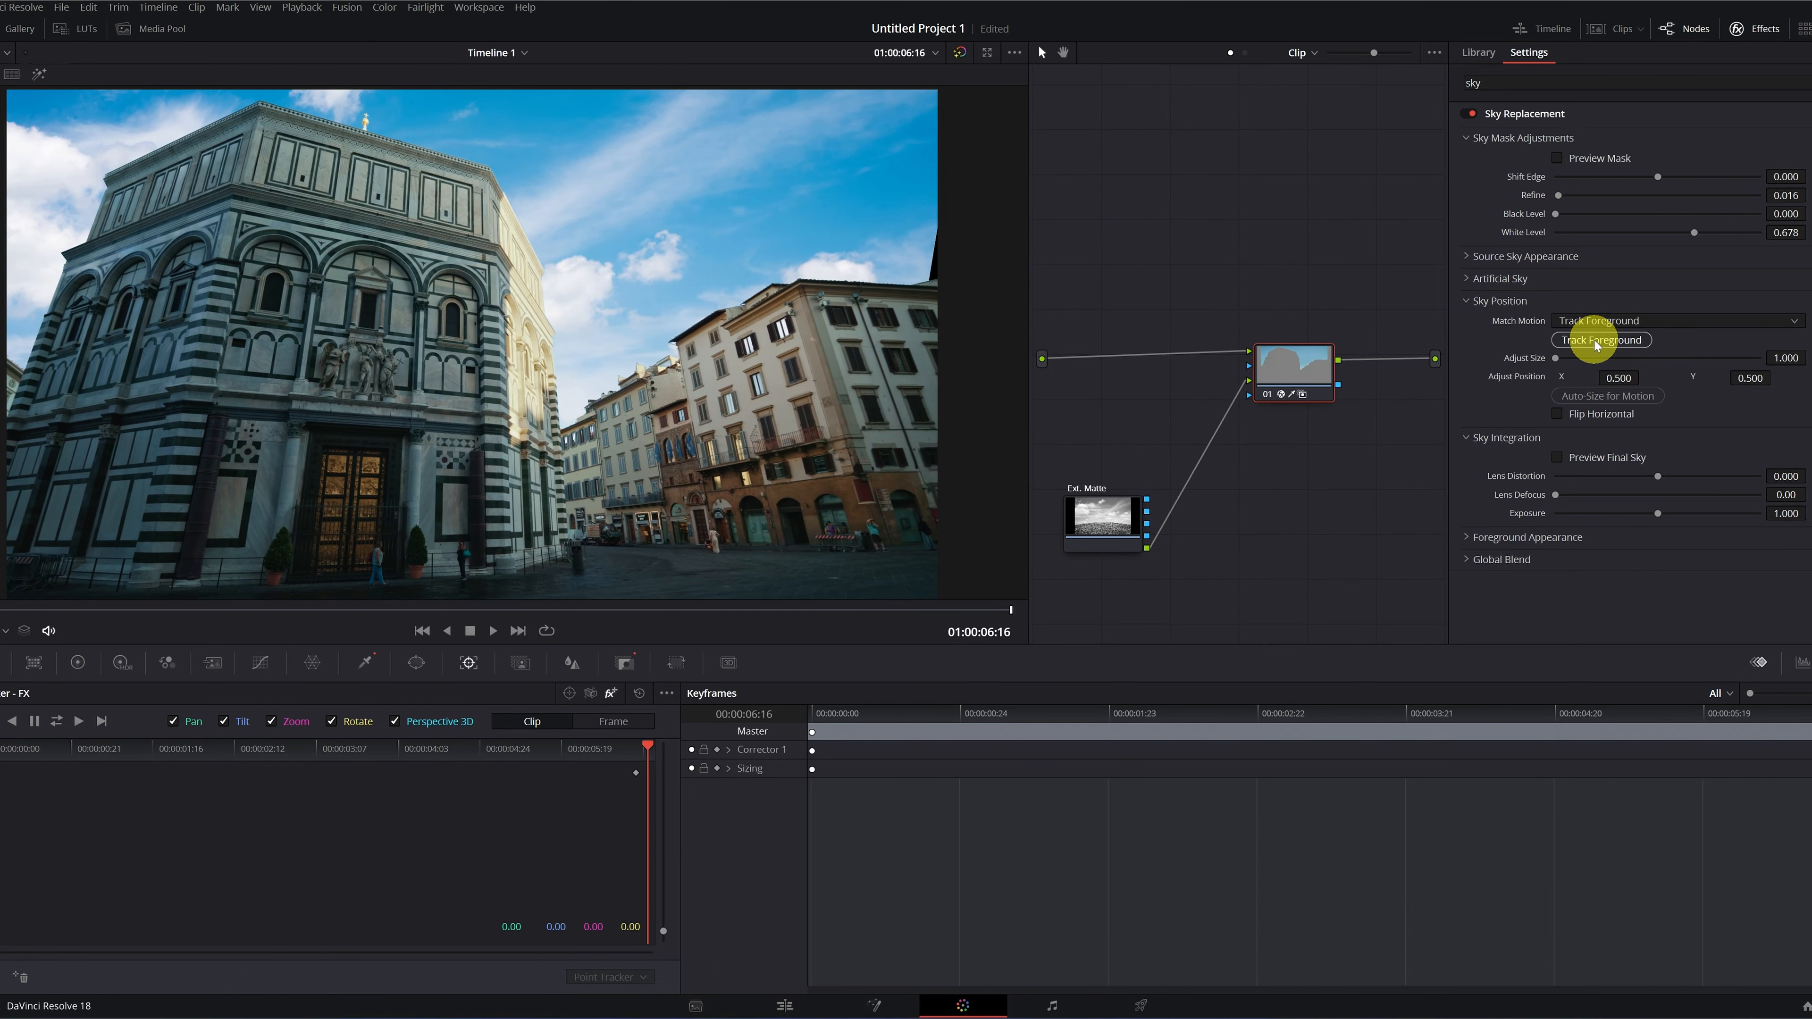
drag(898, 609, 881, 608)
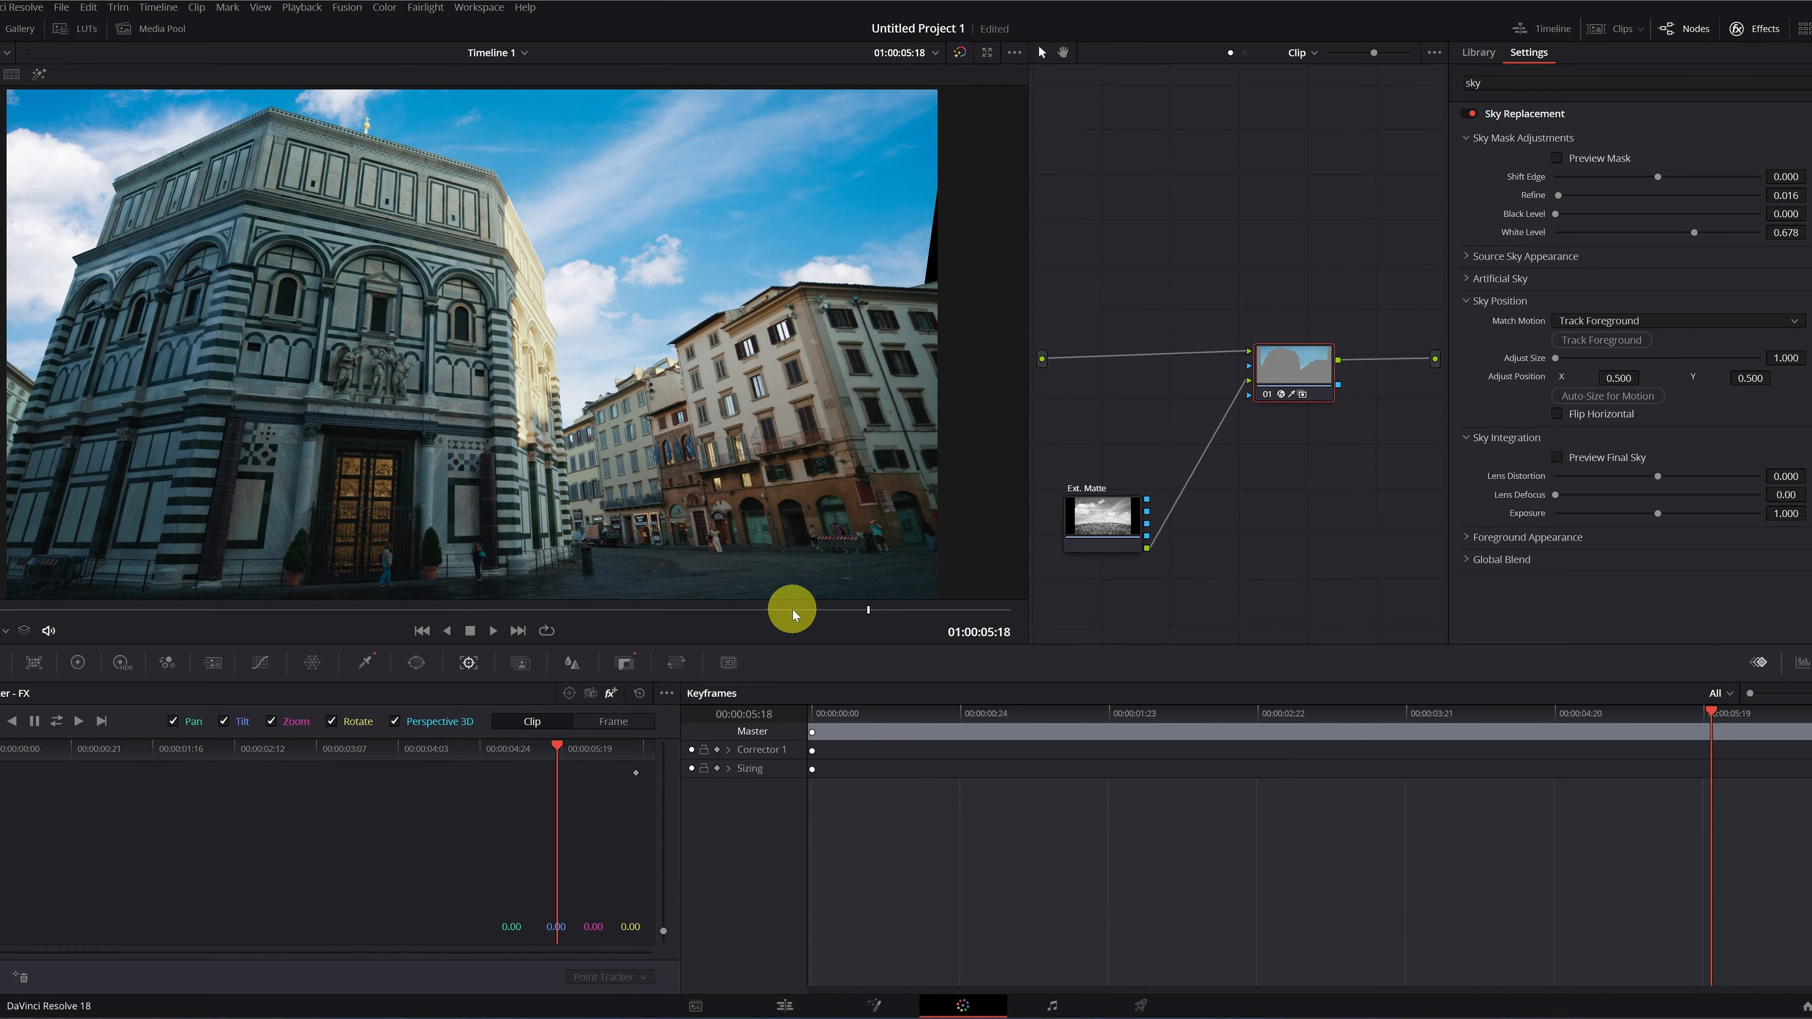
drag(794, 614, 872, 601)
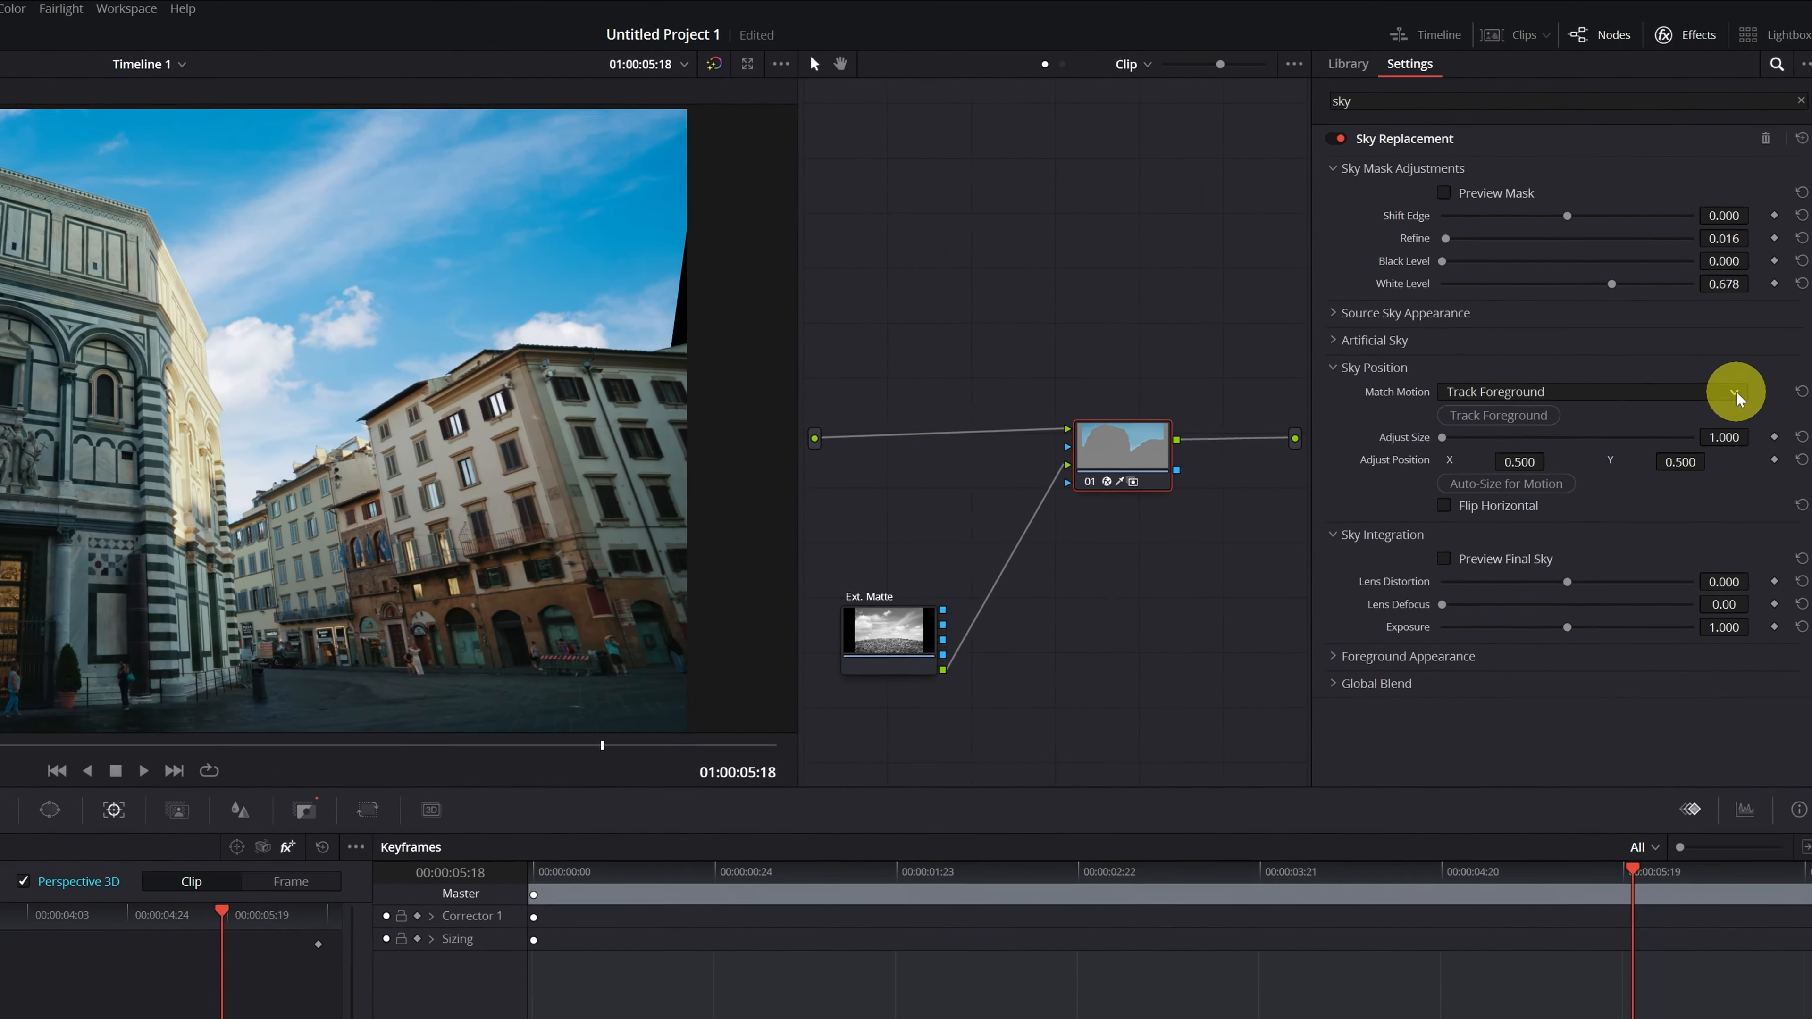
- Set the sky's match motion to Track Original Sky, run the tracking and scrub back through the clip
click(1748, 321)
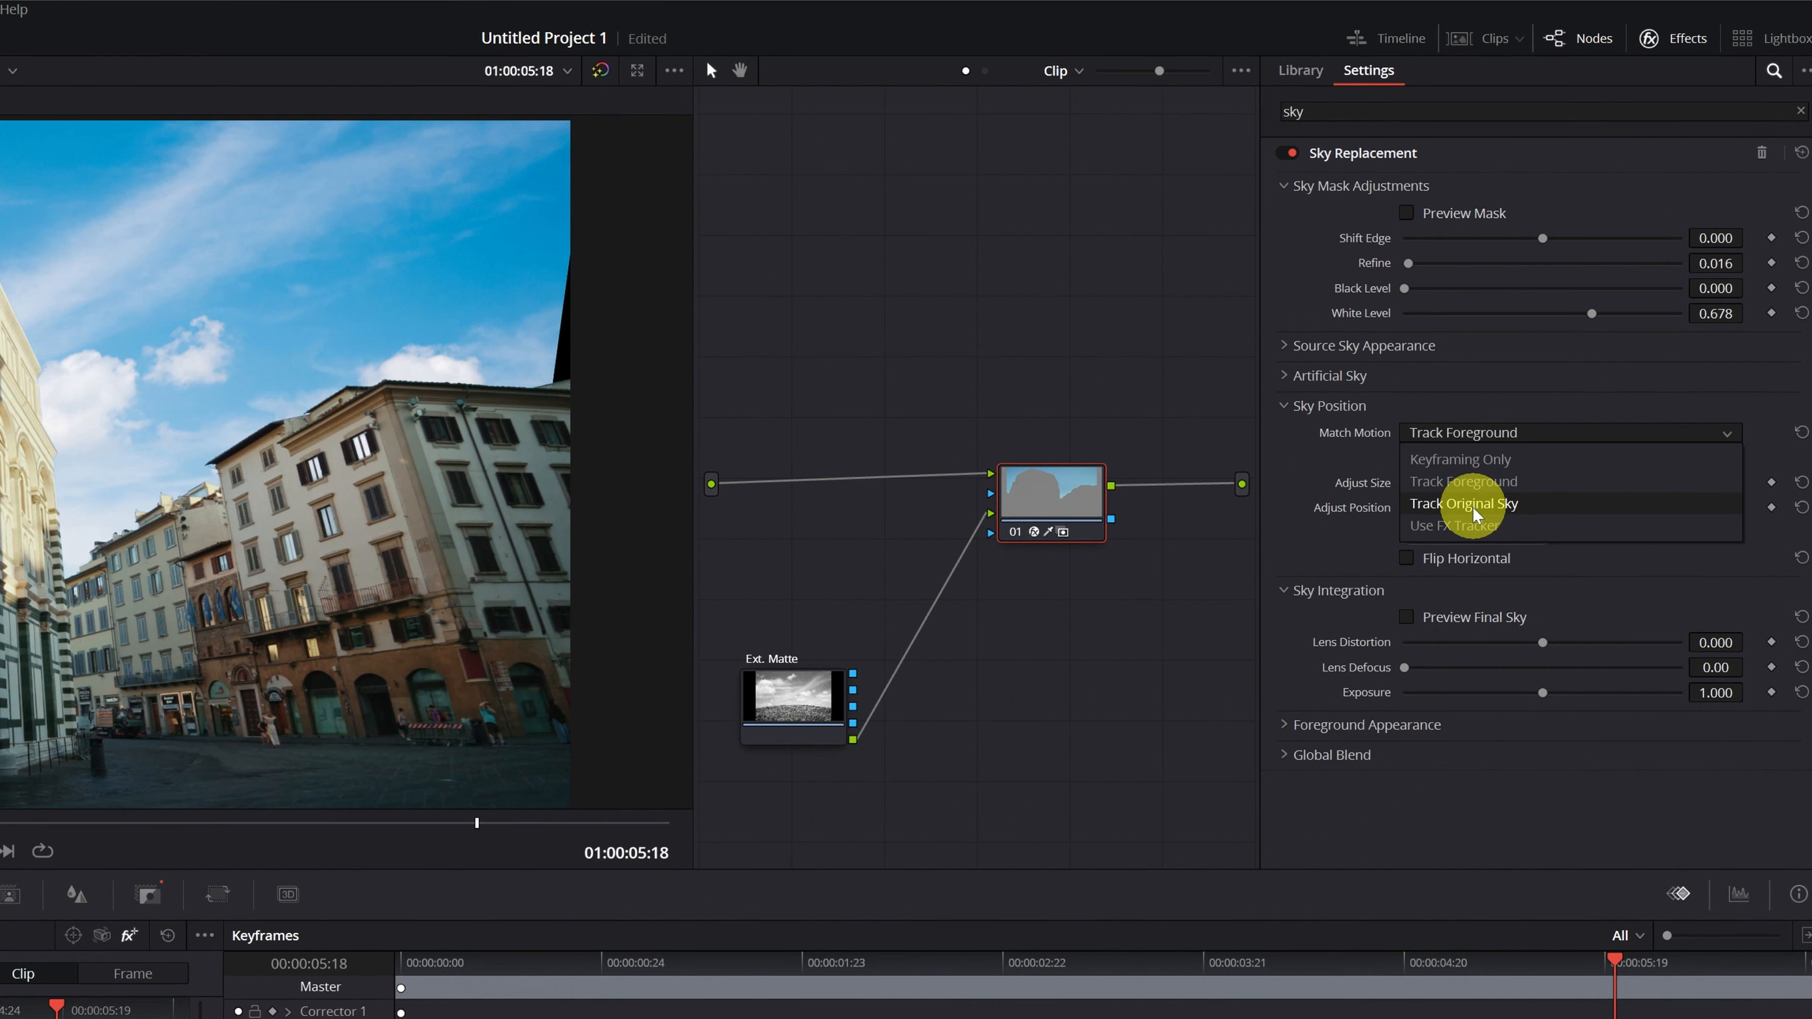
click(1475, 505)
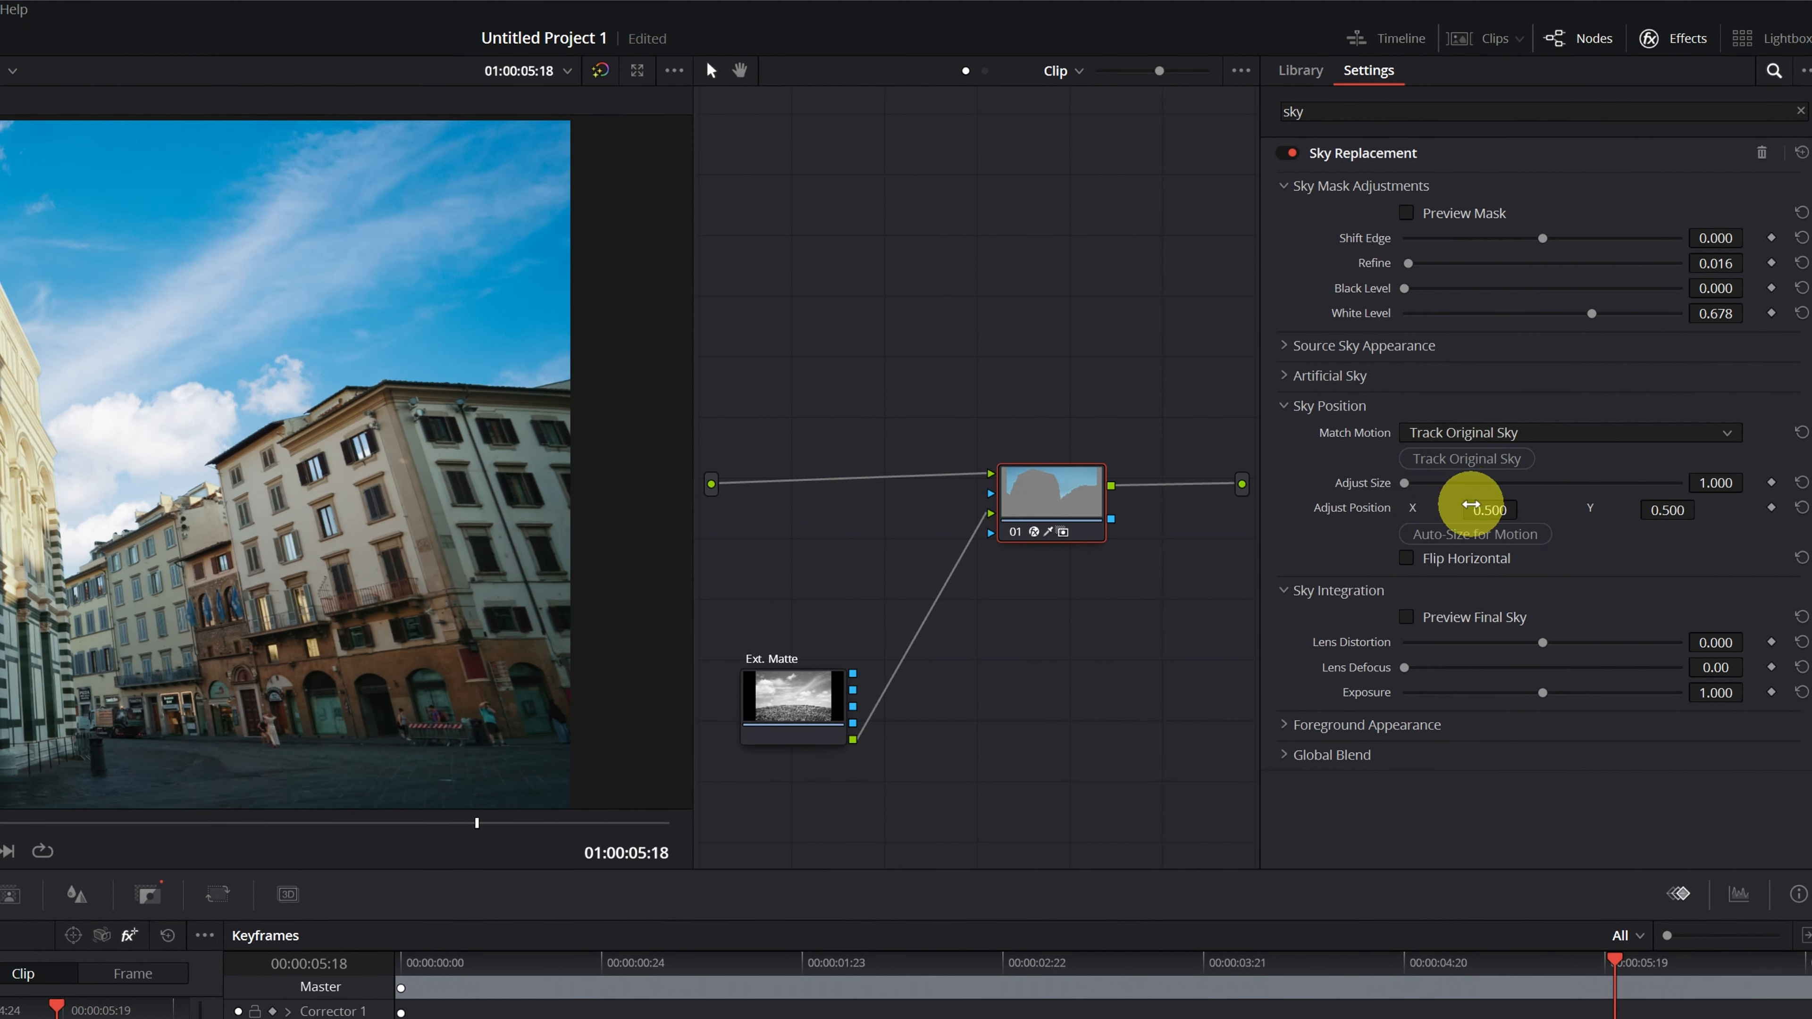
click(1475, 460)
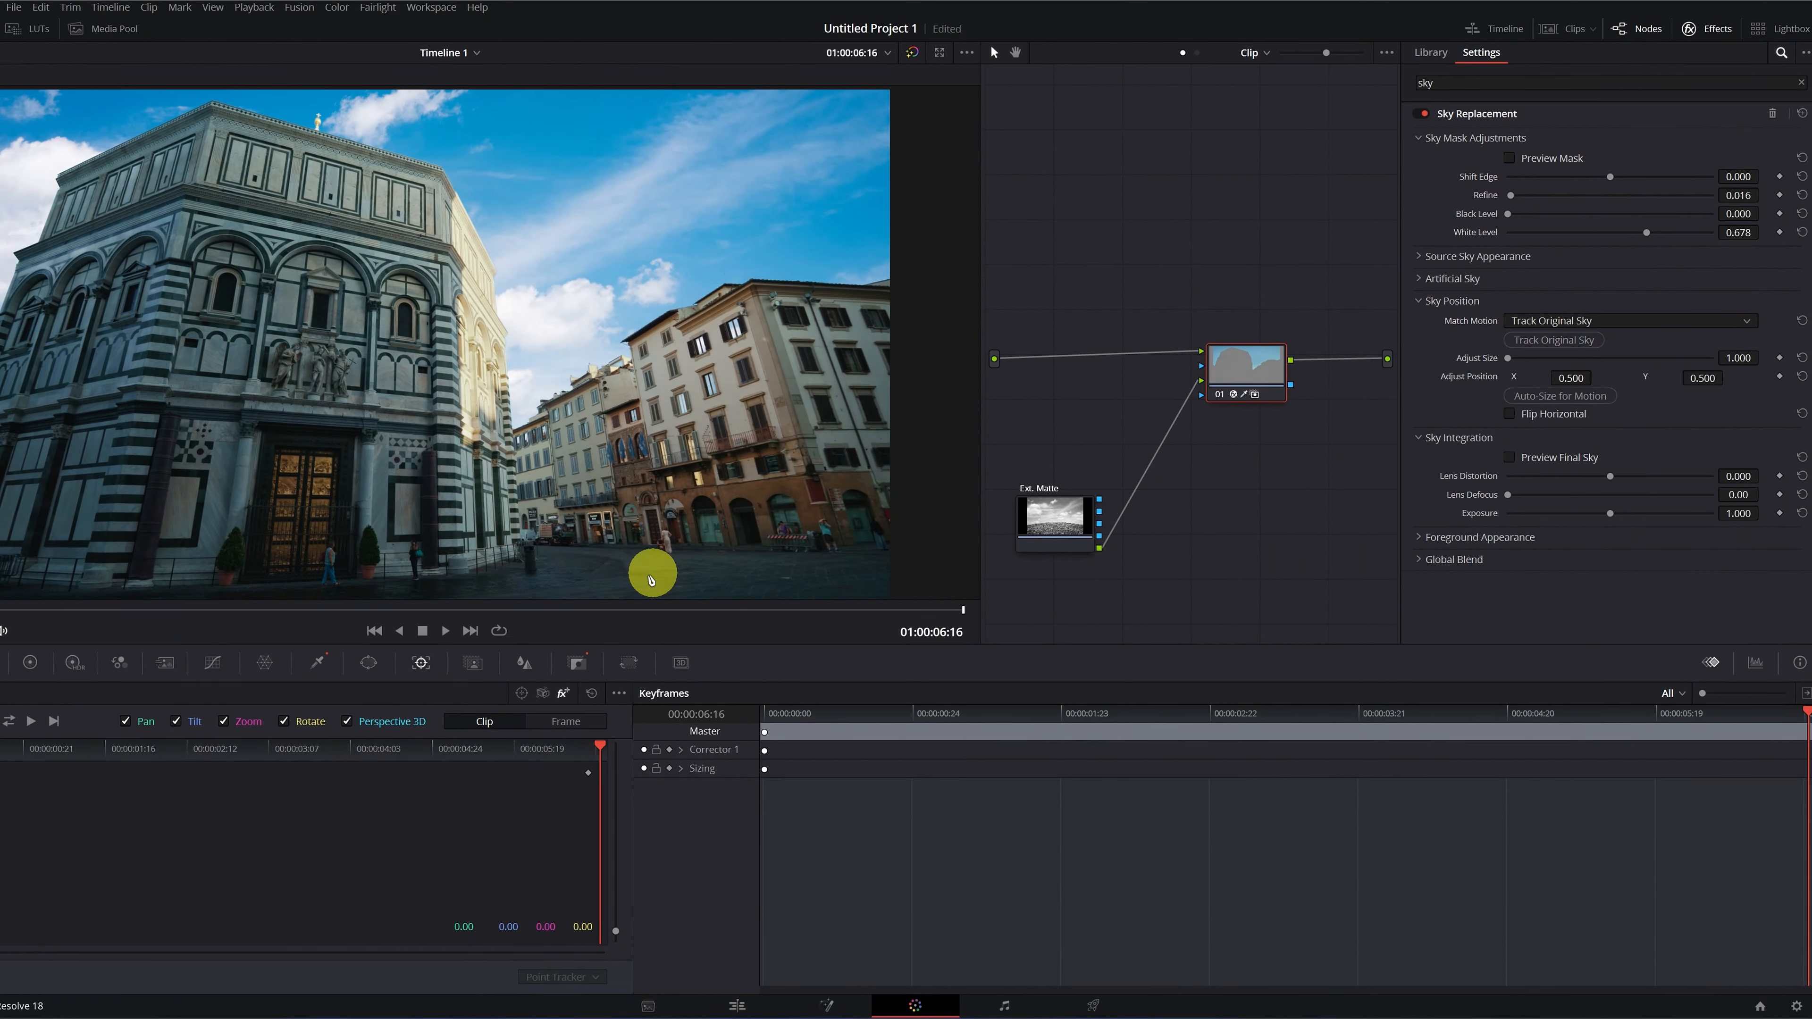
drag(627, 612, 468, 611)
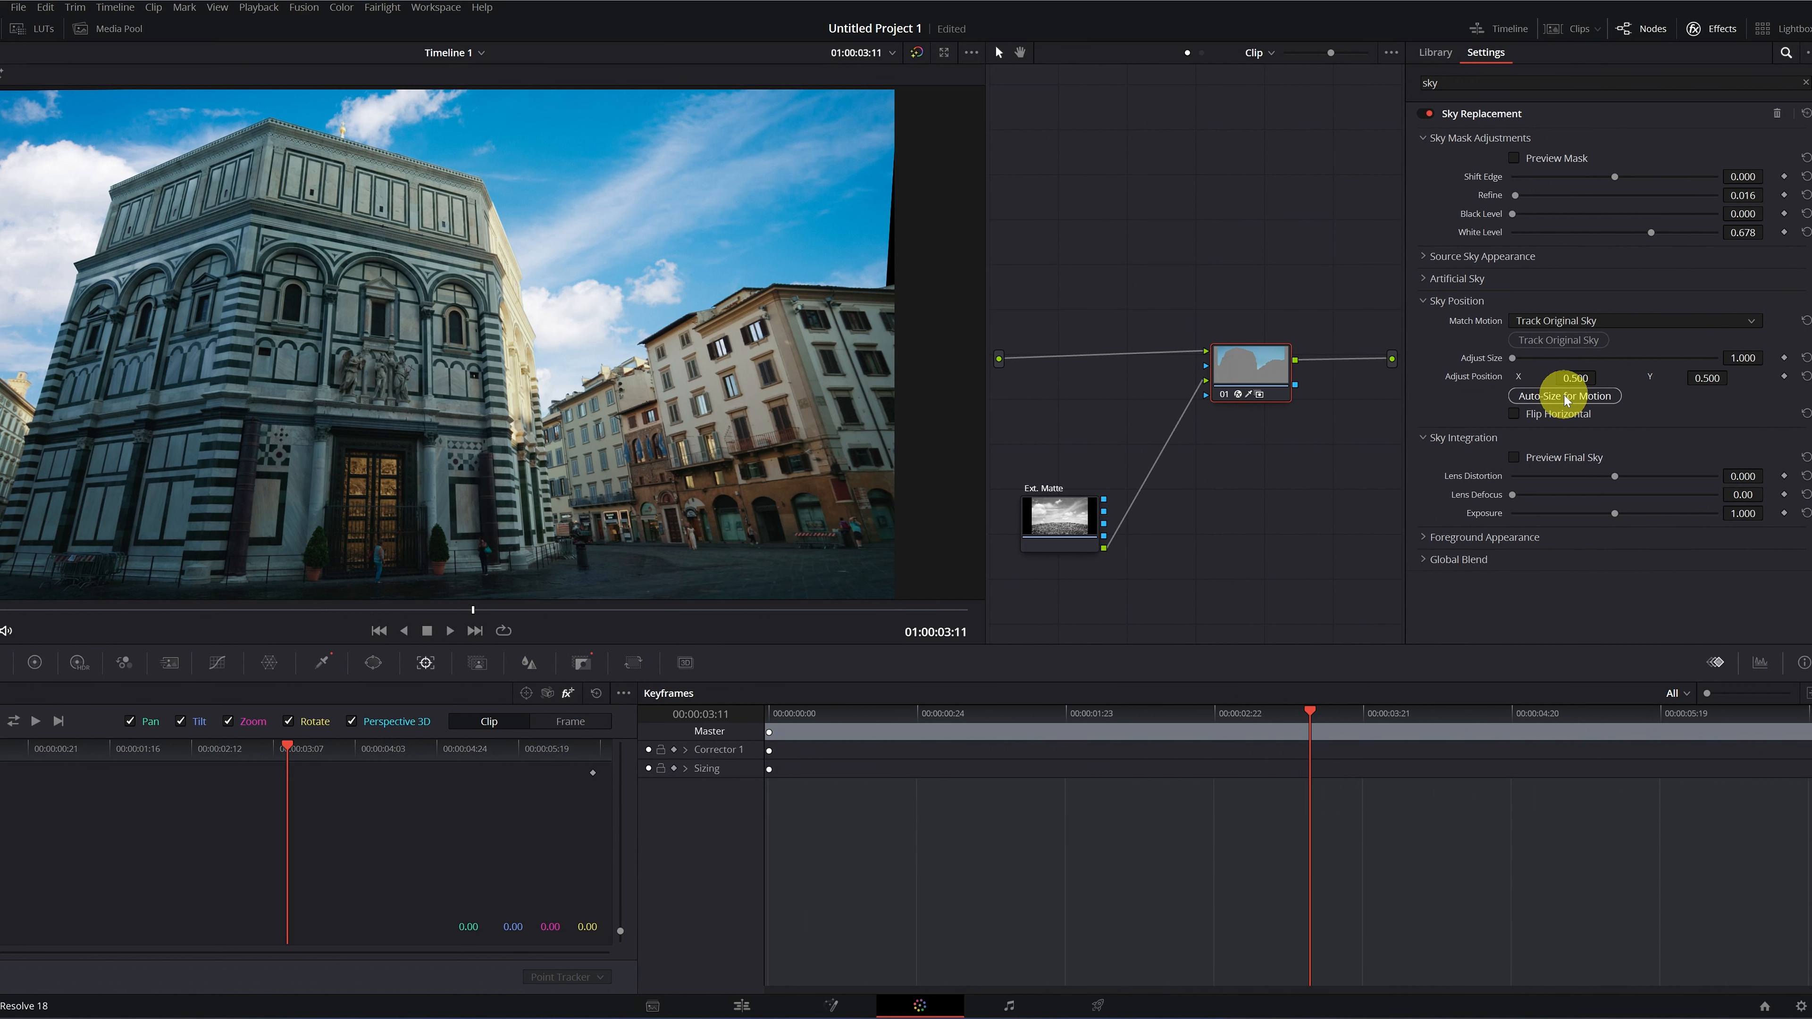
- Auto-size the sky for motion, then fine-tune its size to 1.219 and its position to X 0.529, Y 0.432
click(1563, 394)
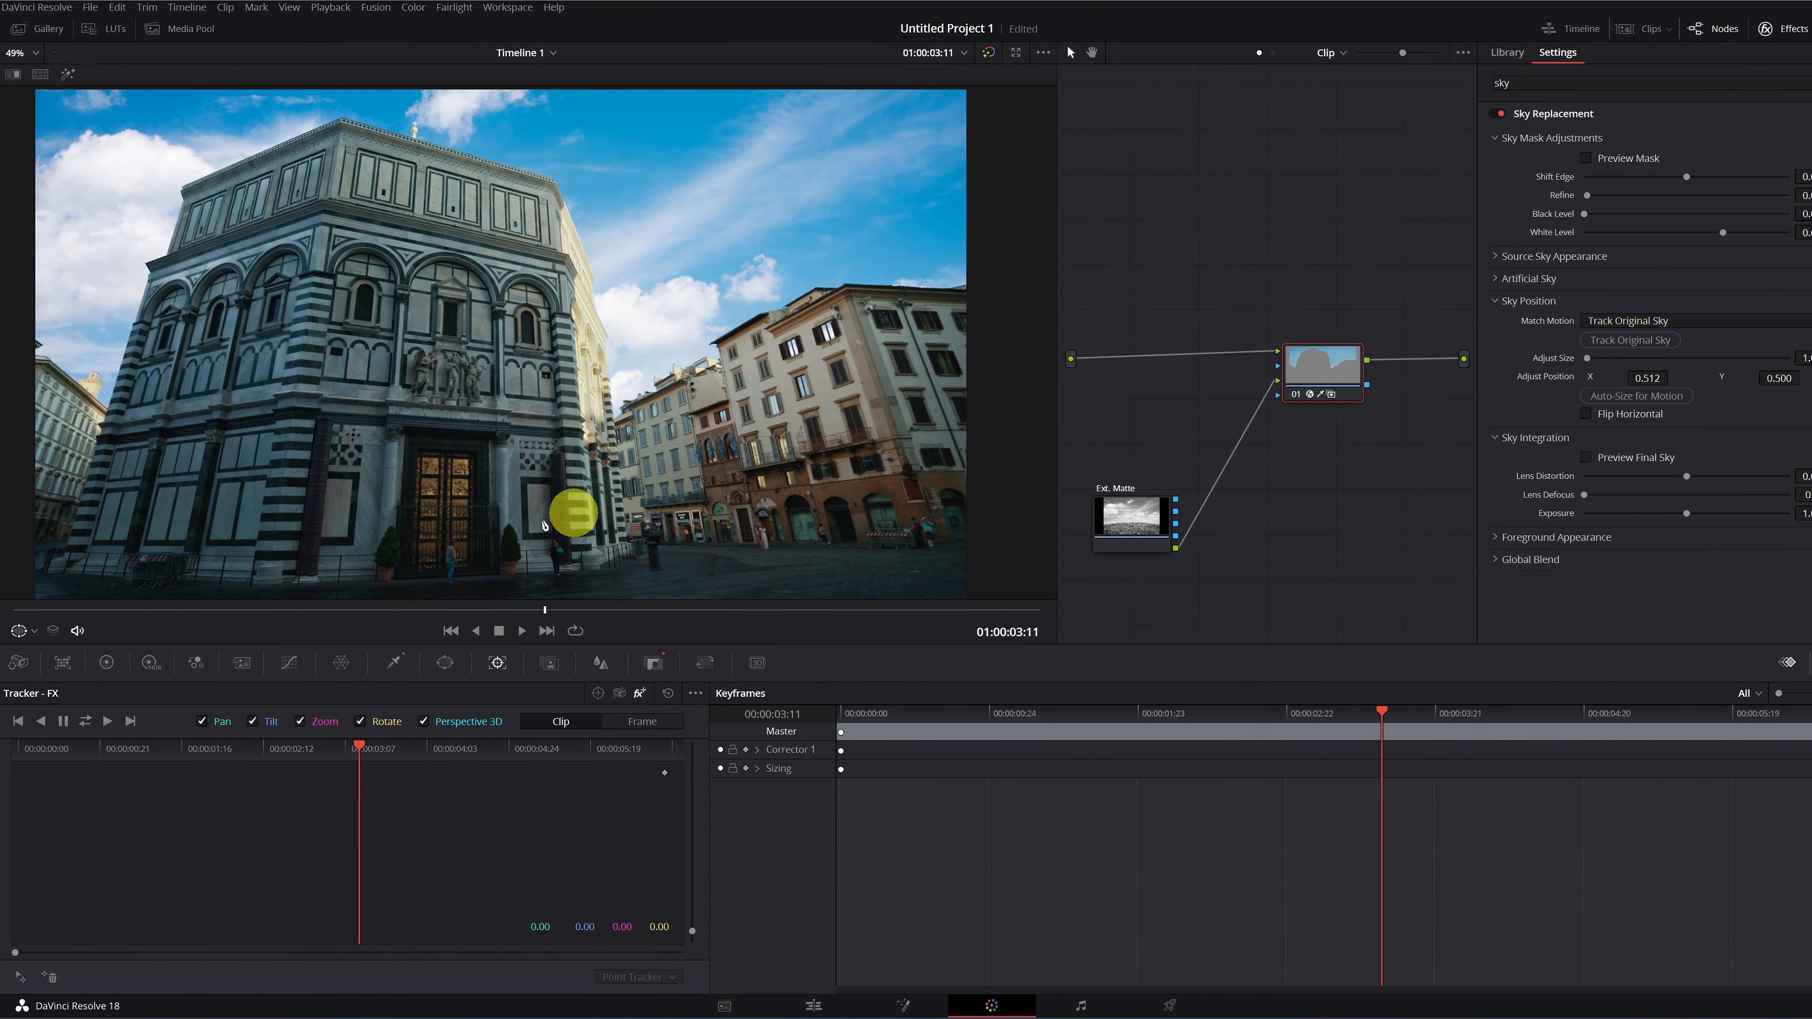
drag(428, 611, 543, 613)
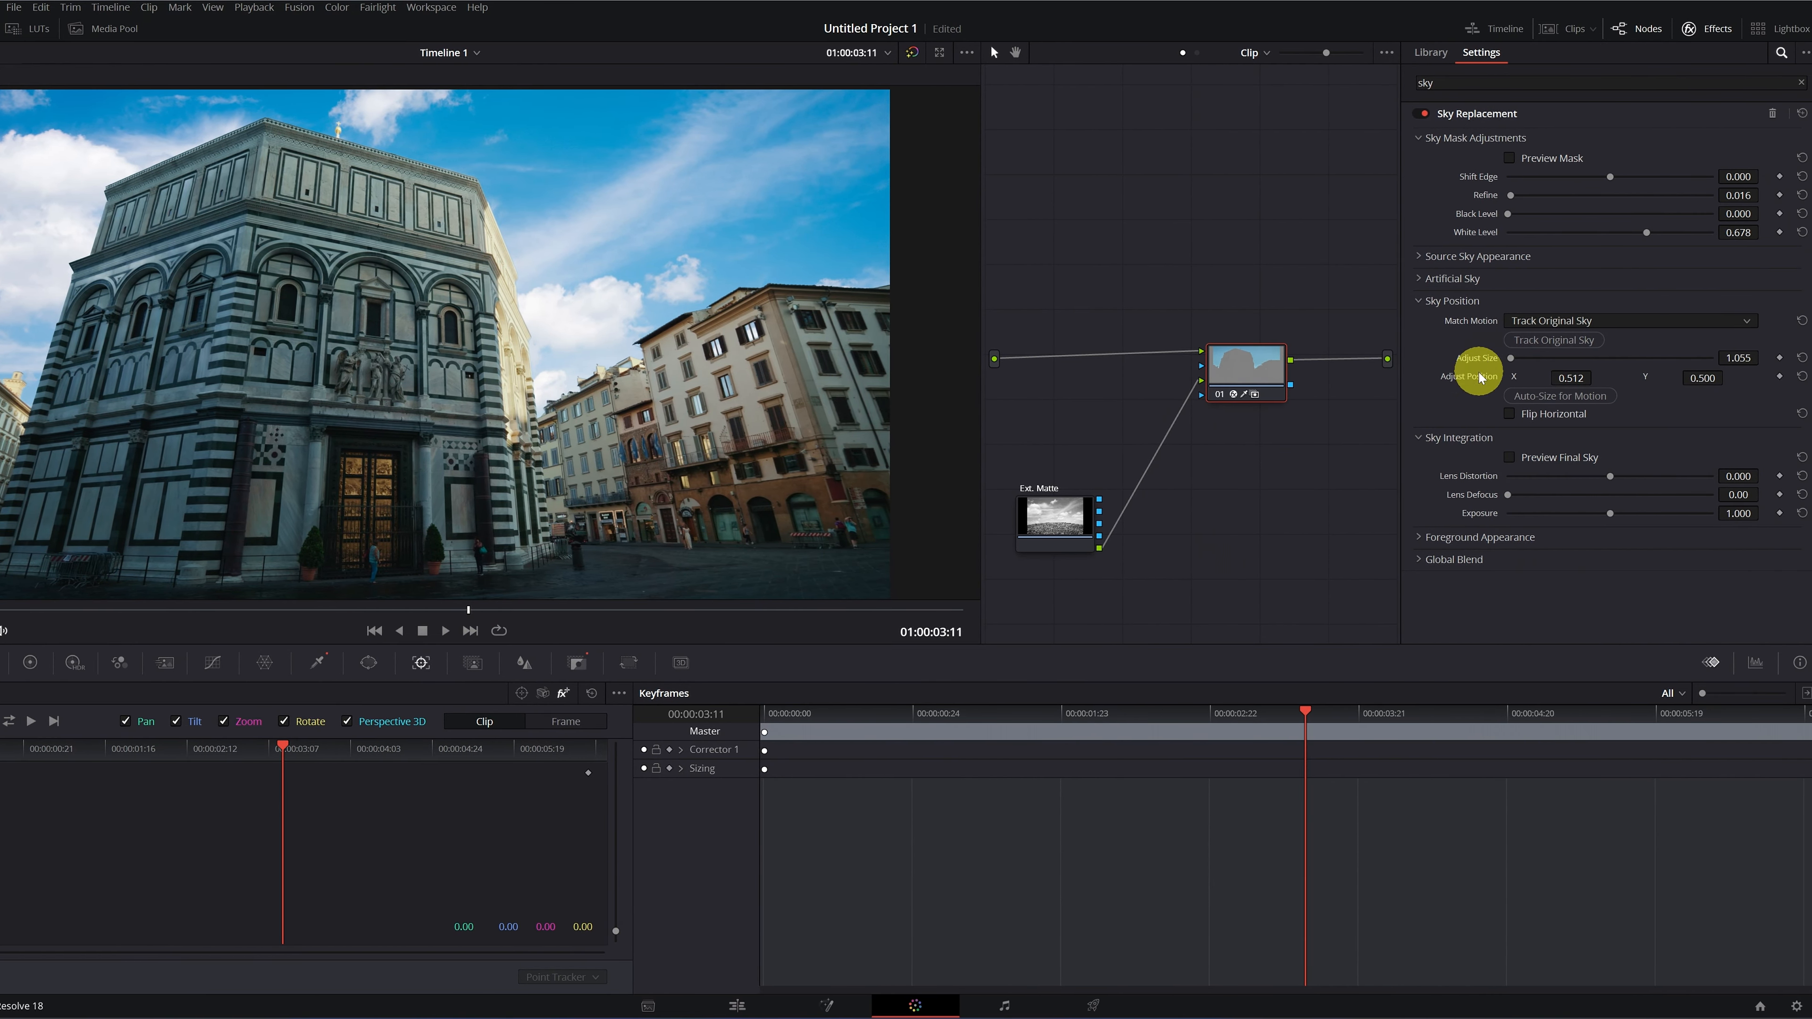
mouse_move(1733, 357)
mouse_down()
mouse_move(934, 518)
mouse_move(853, 526)
mouse_move(1732, 357)
mouse_move(756, 518)
mouse_move(648, 517)
mouse_move(1711, 378)
mouse_up()
mouse_move(1578, 378)
mouse_down()
mouse_move(884, 514)
mouse_move(1581, 381)
mouse_up()
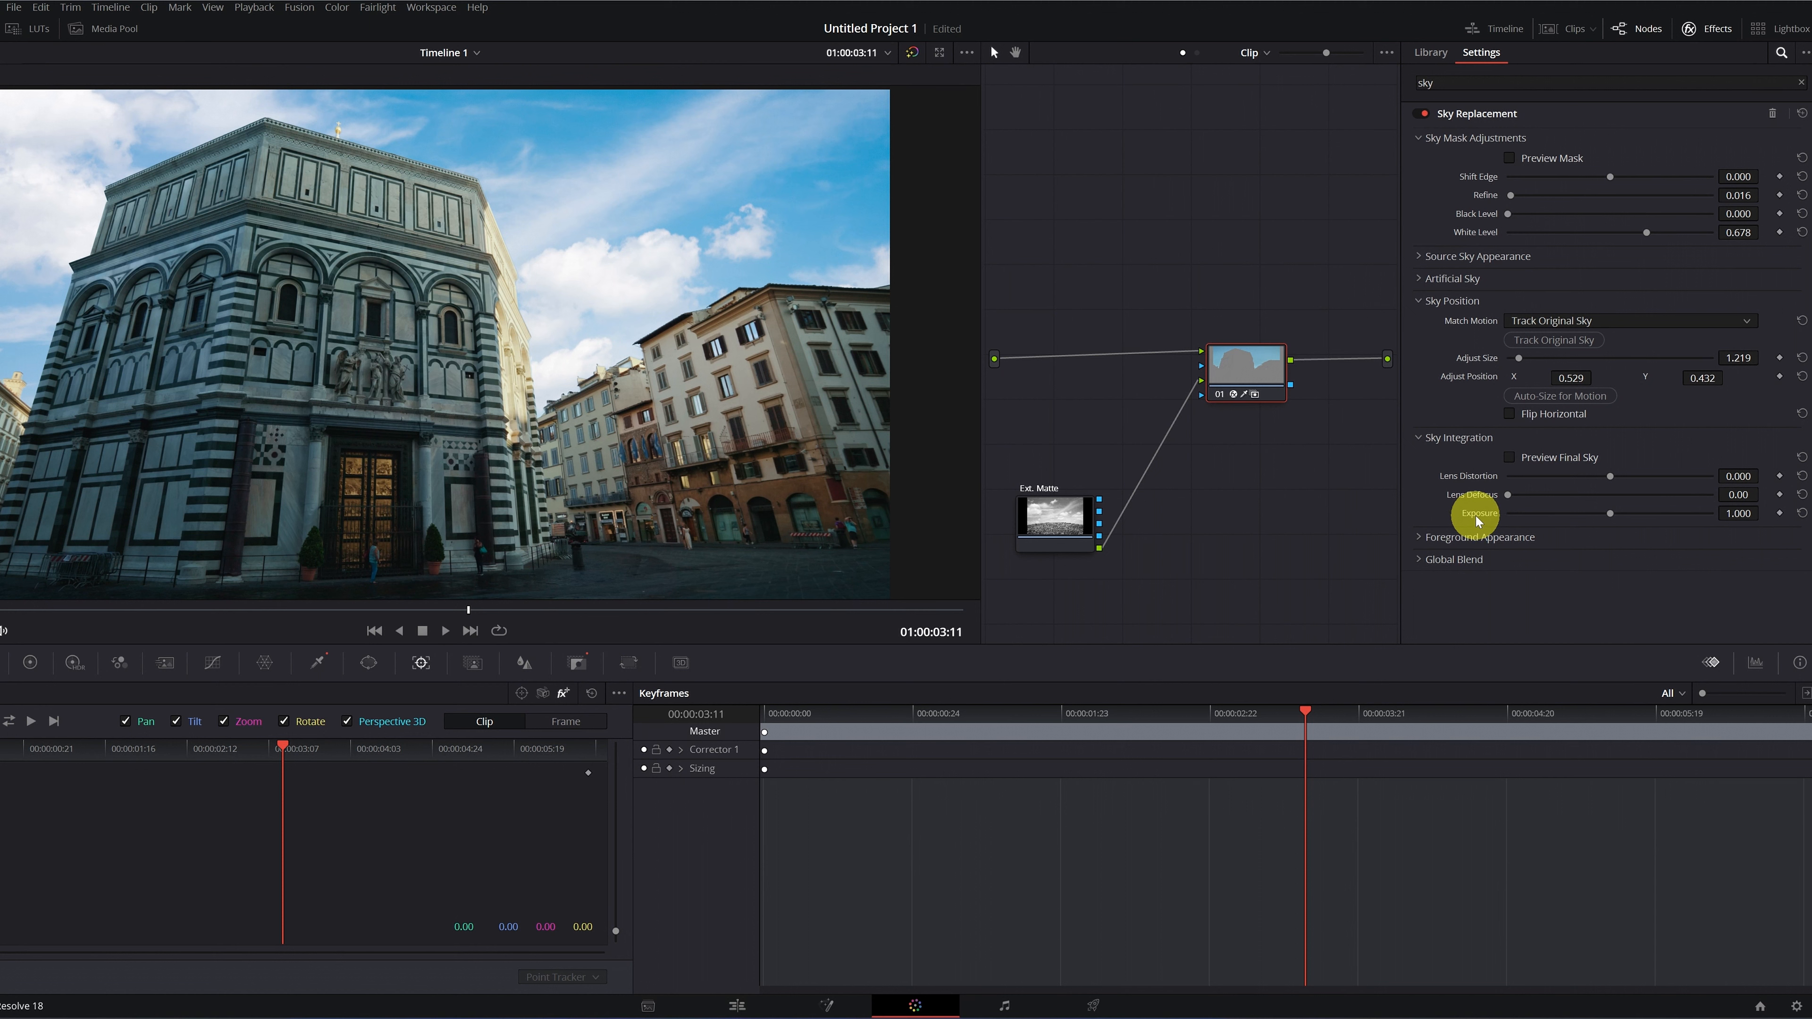
- Set the sky integration exposure to 0.958
mouse_move(1738, 513)
mouse_down()
mouse_move(773, 518)
mouse_move(821, 519)
mouse_up()
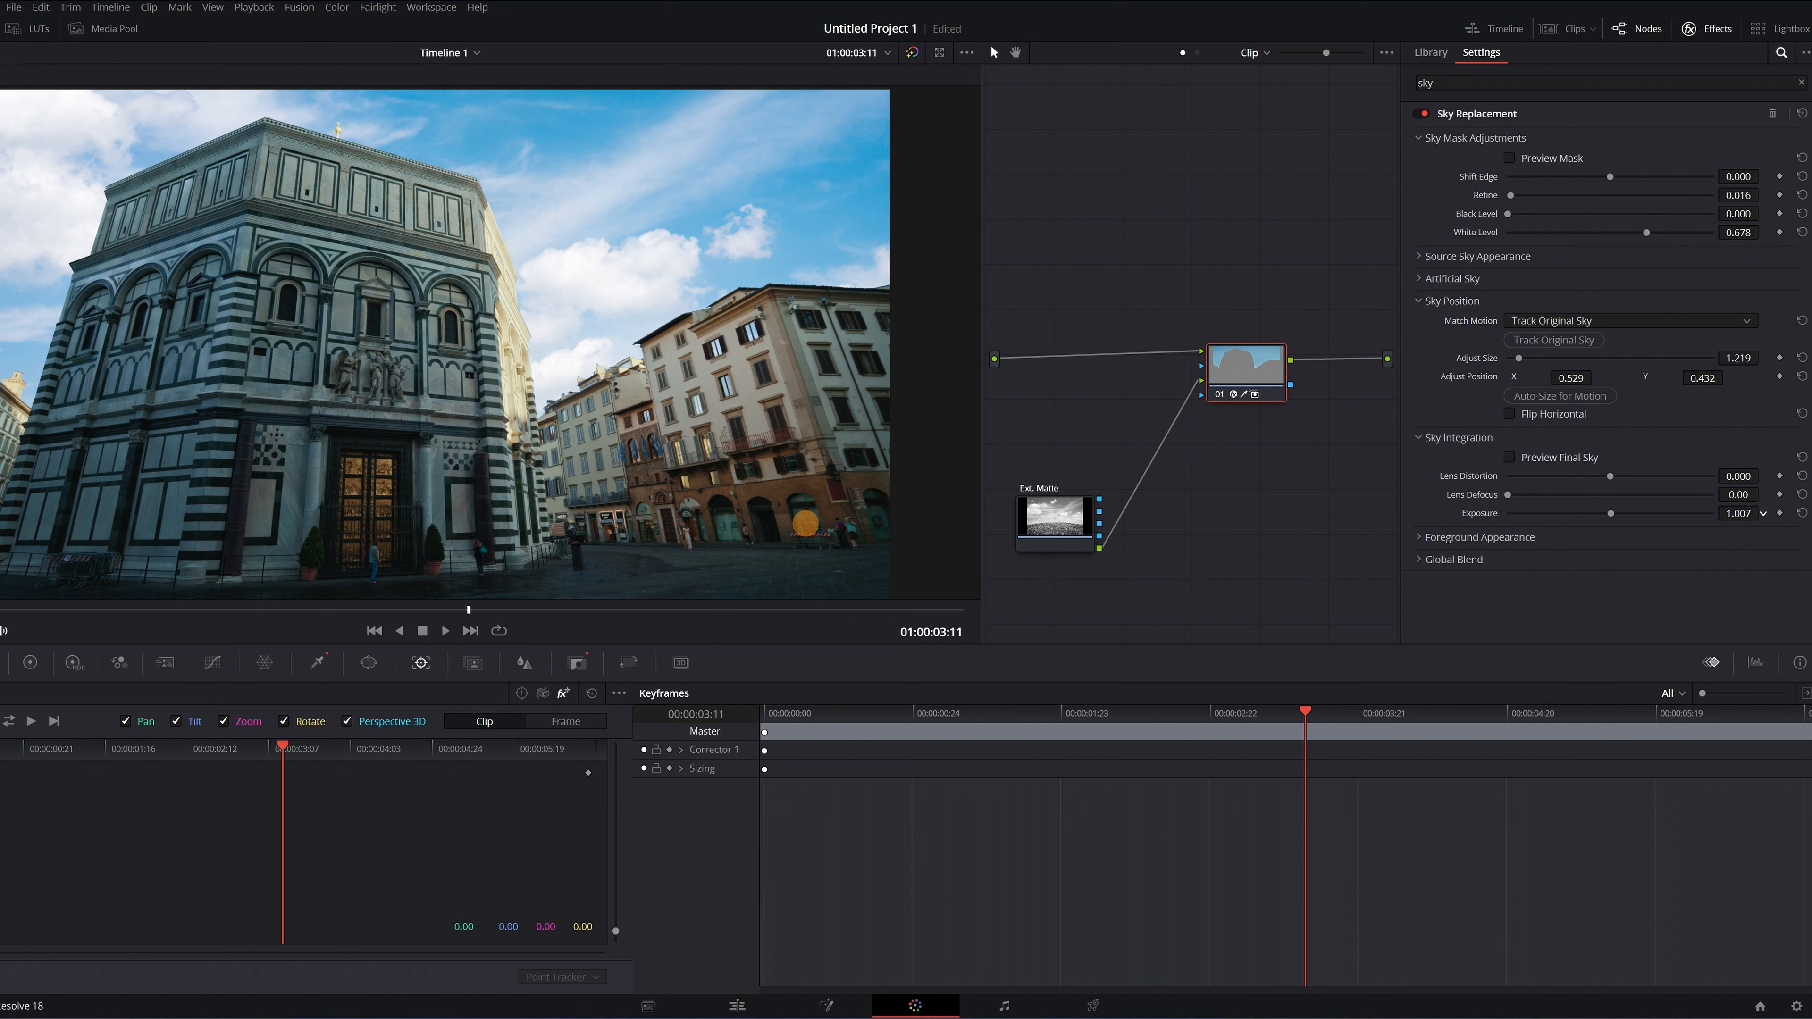
drag(806, 523, 806, 523)
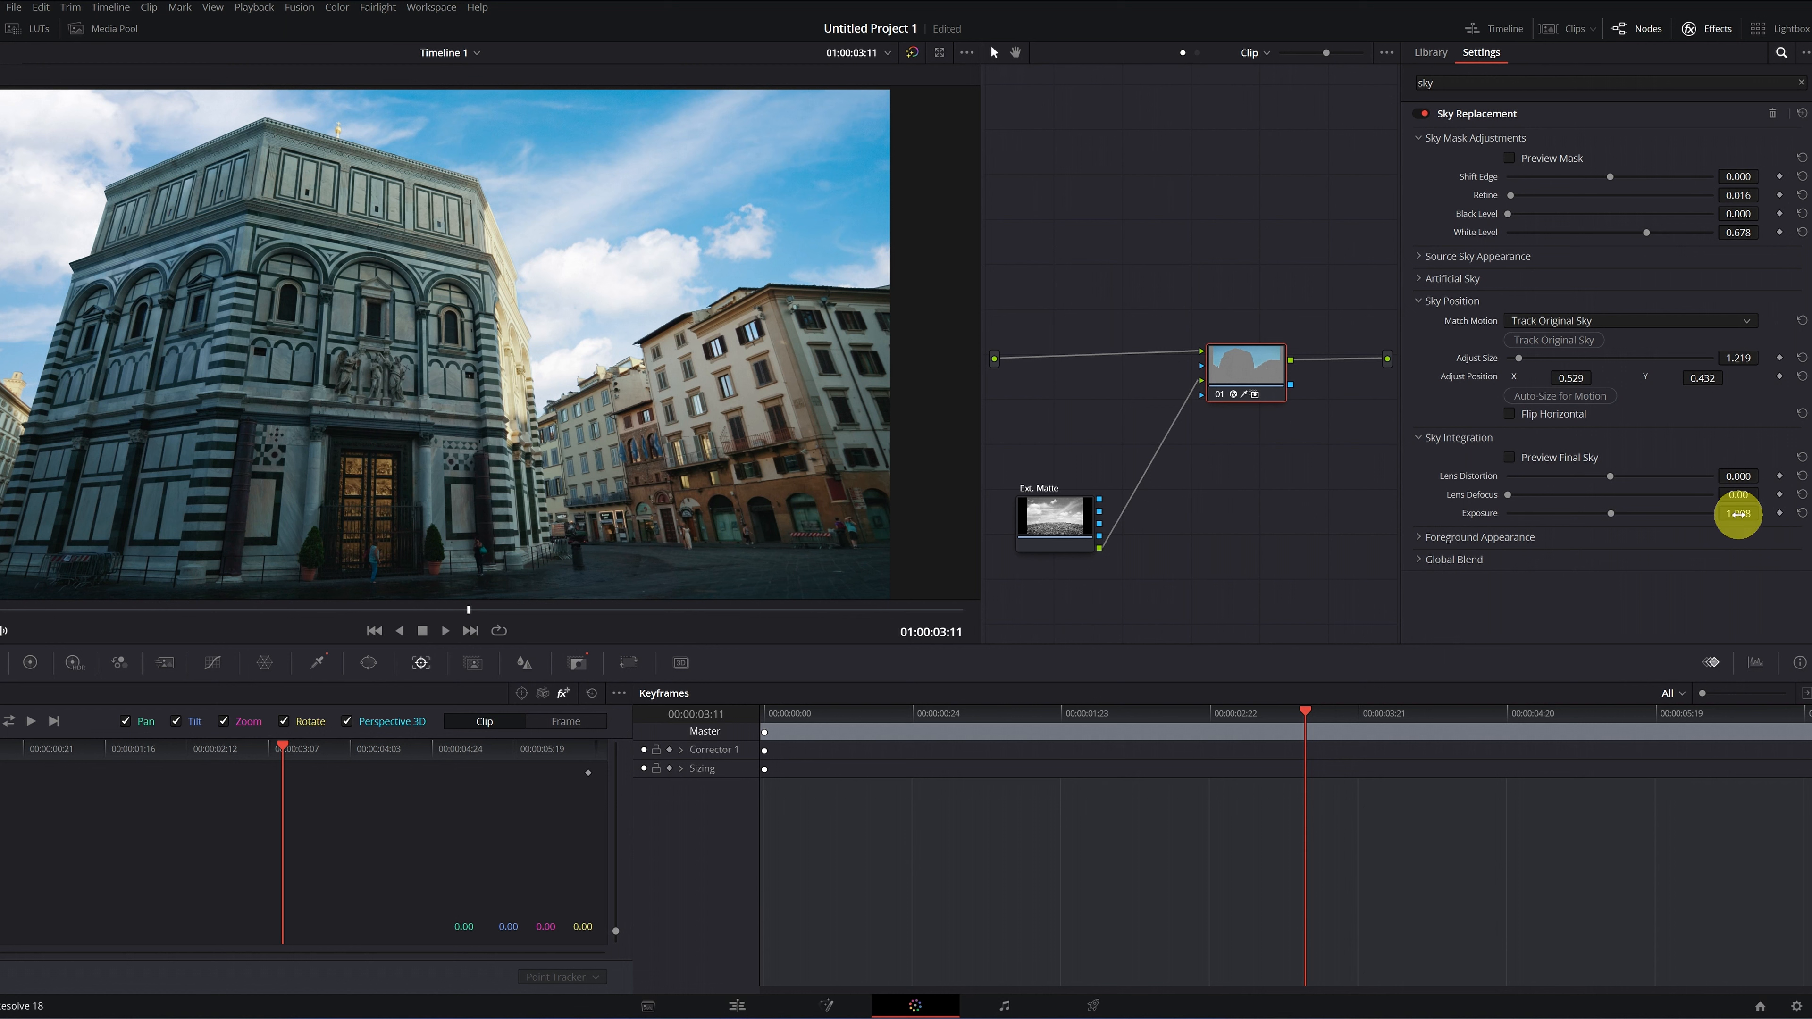
mouse_move(1729, 514)
mouse_down()
mouse_move(1684, 515)
mouse_move(1701, 516)
mouse_up()
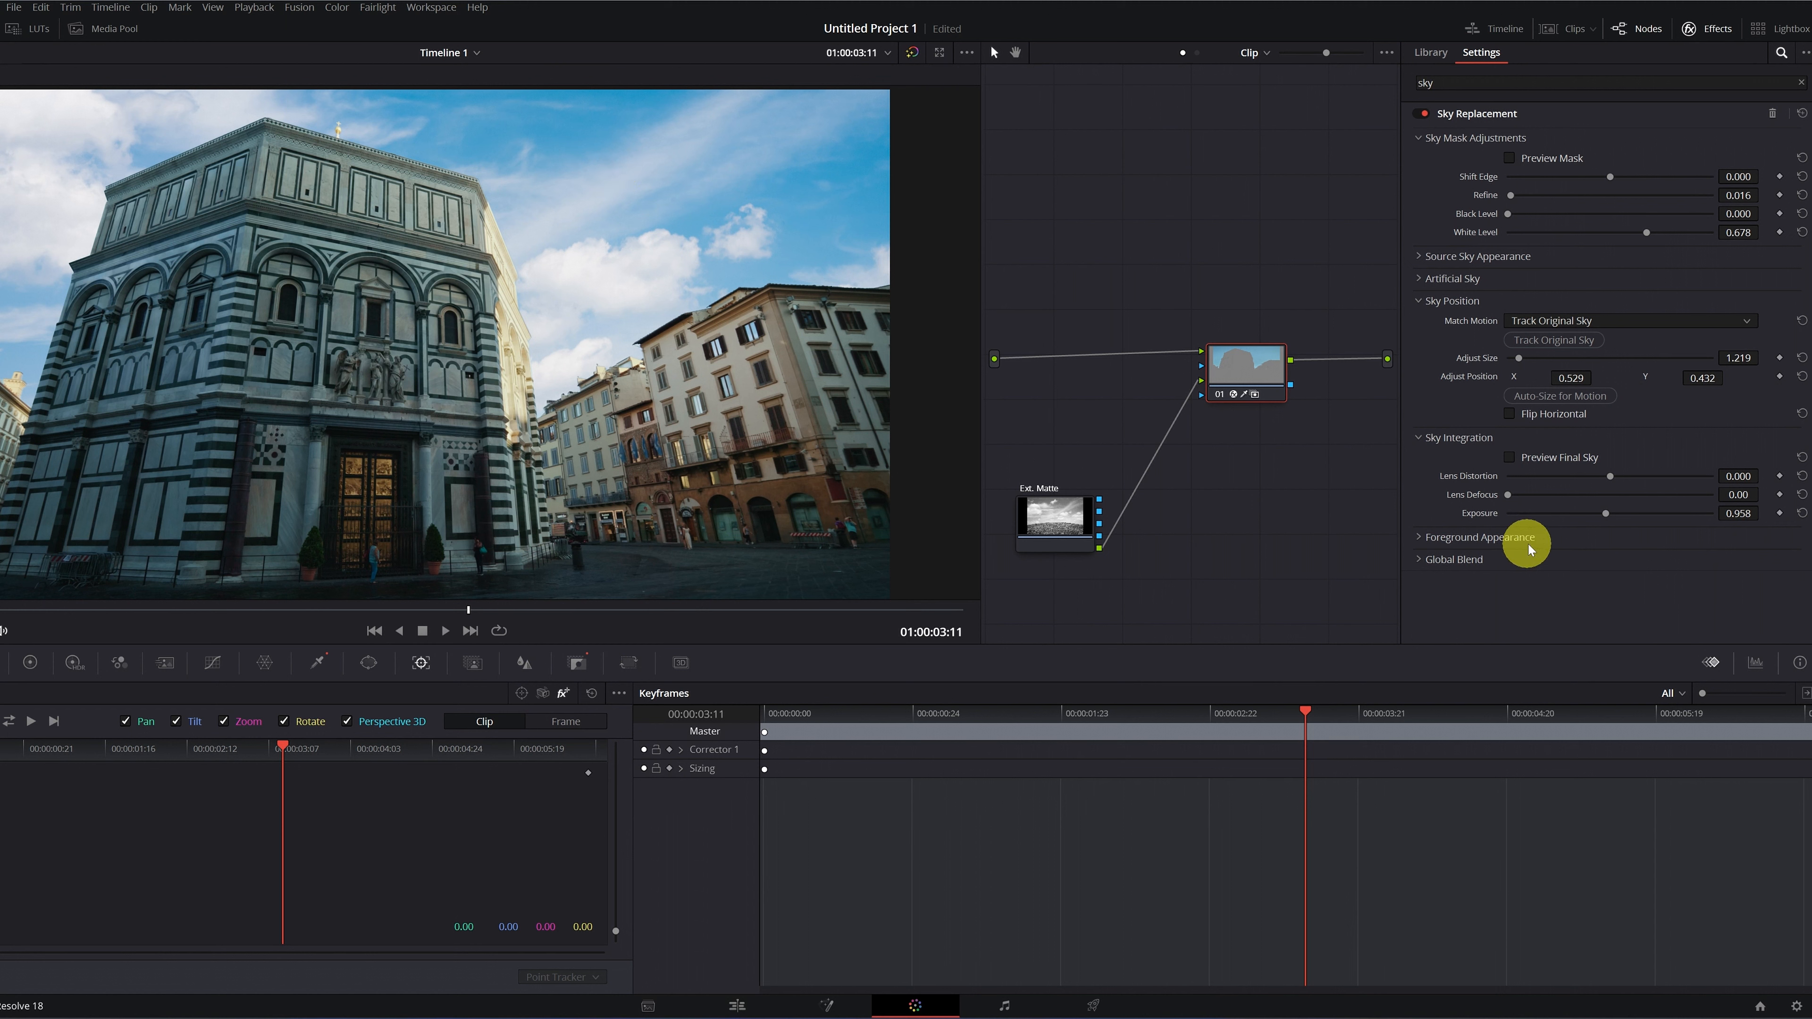
- Enable foreground adjustment with brightness 0.087, saturation 0.045, temperature 192 and tint 0.068
click(1418, 538)
scroll(1418, 535, down, 2)
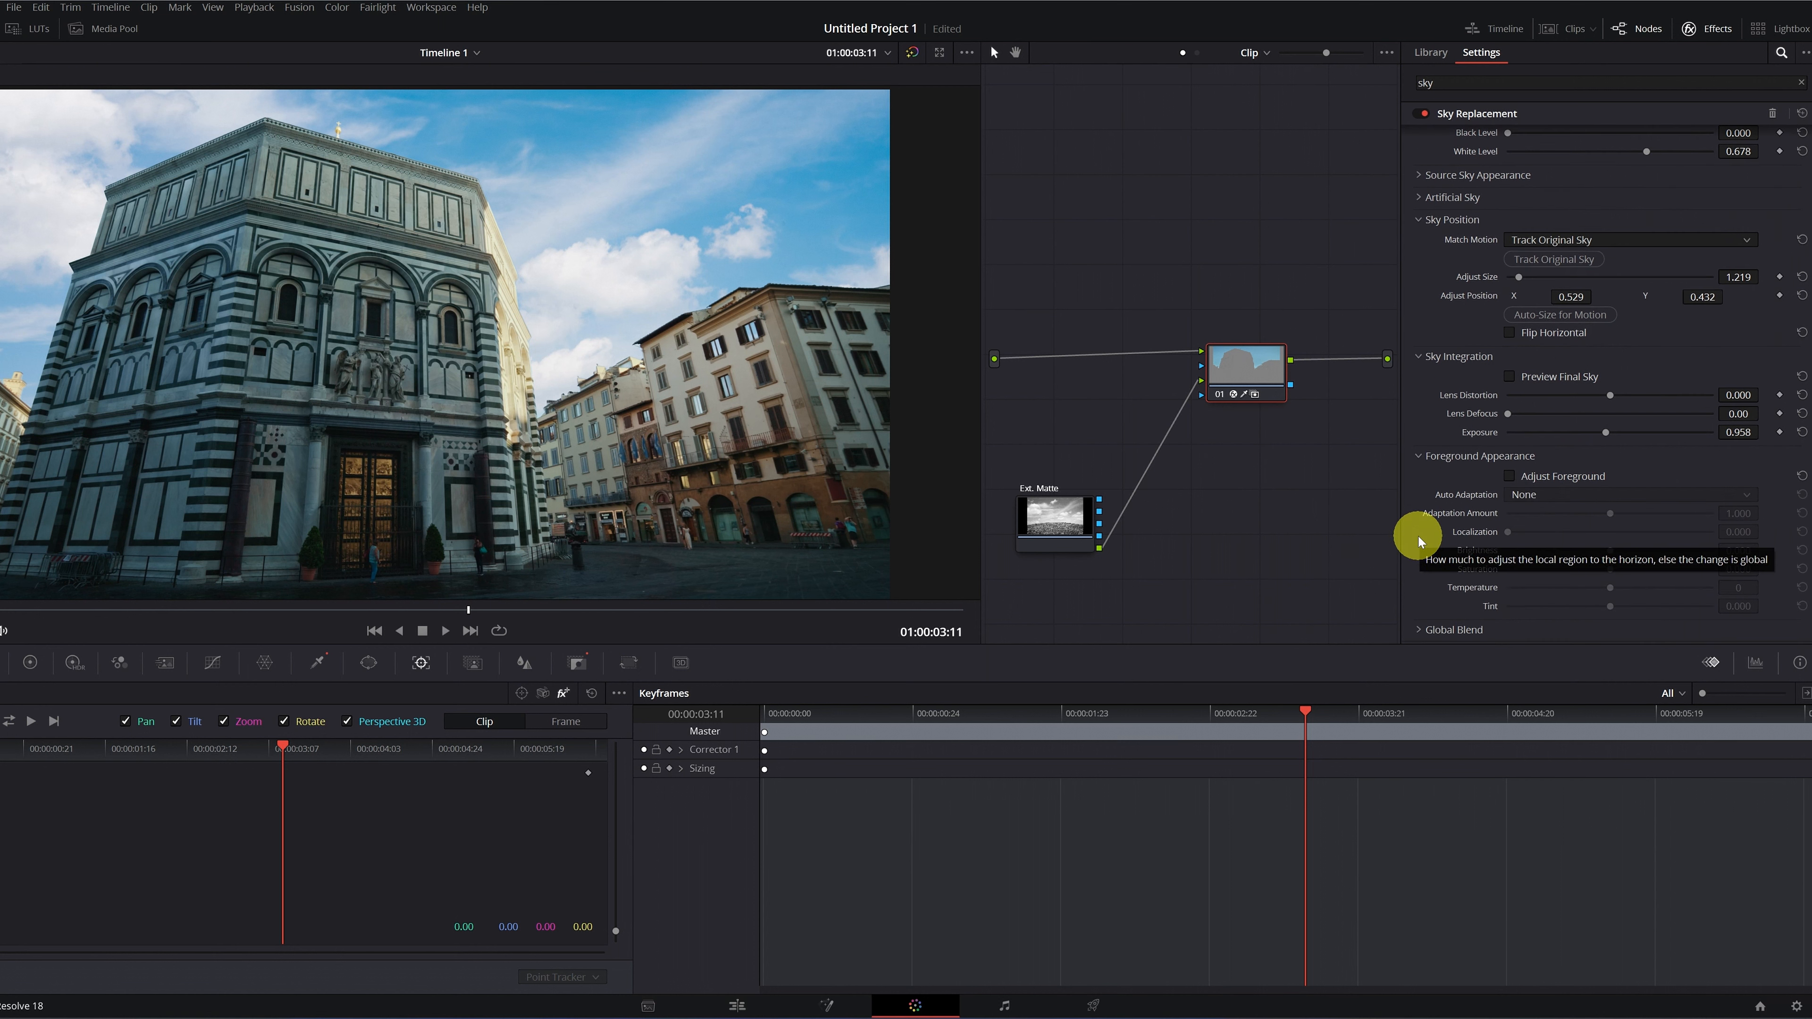
click(1511, 476)
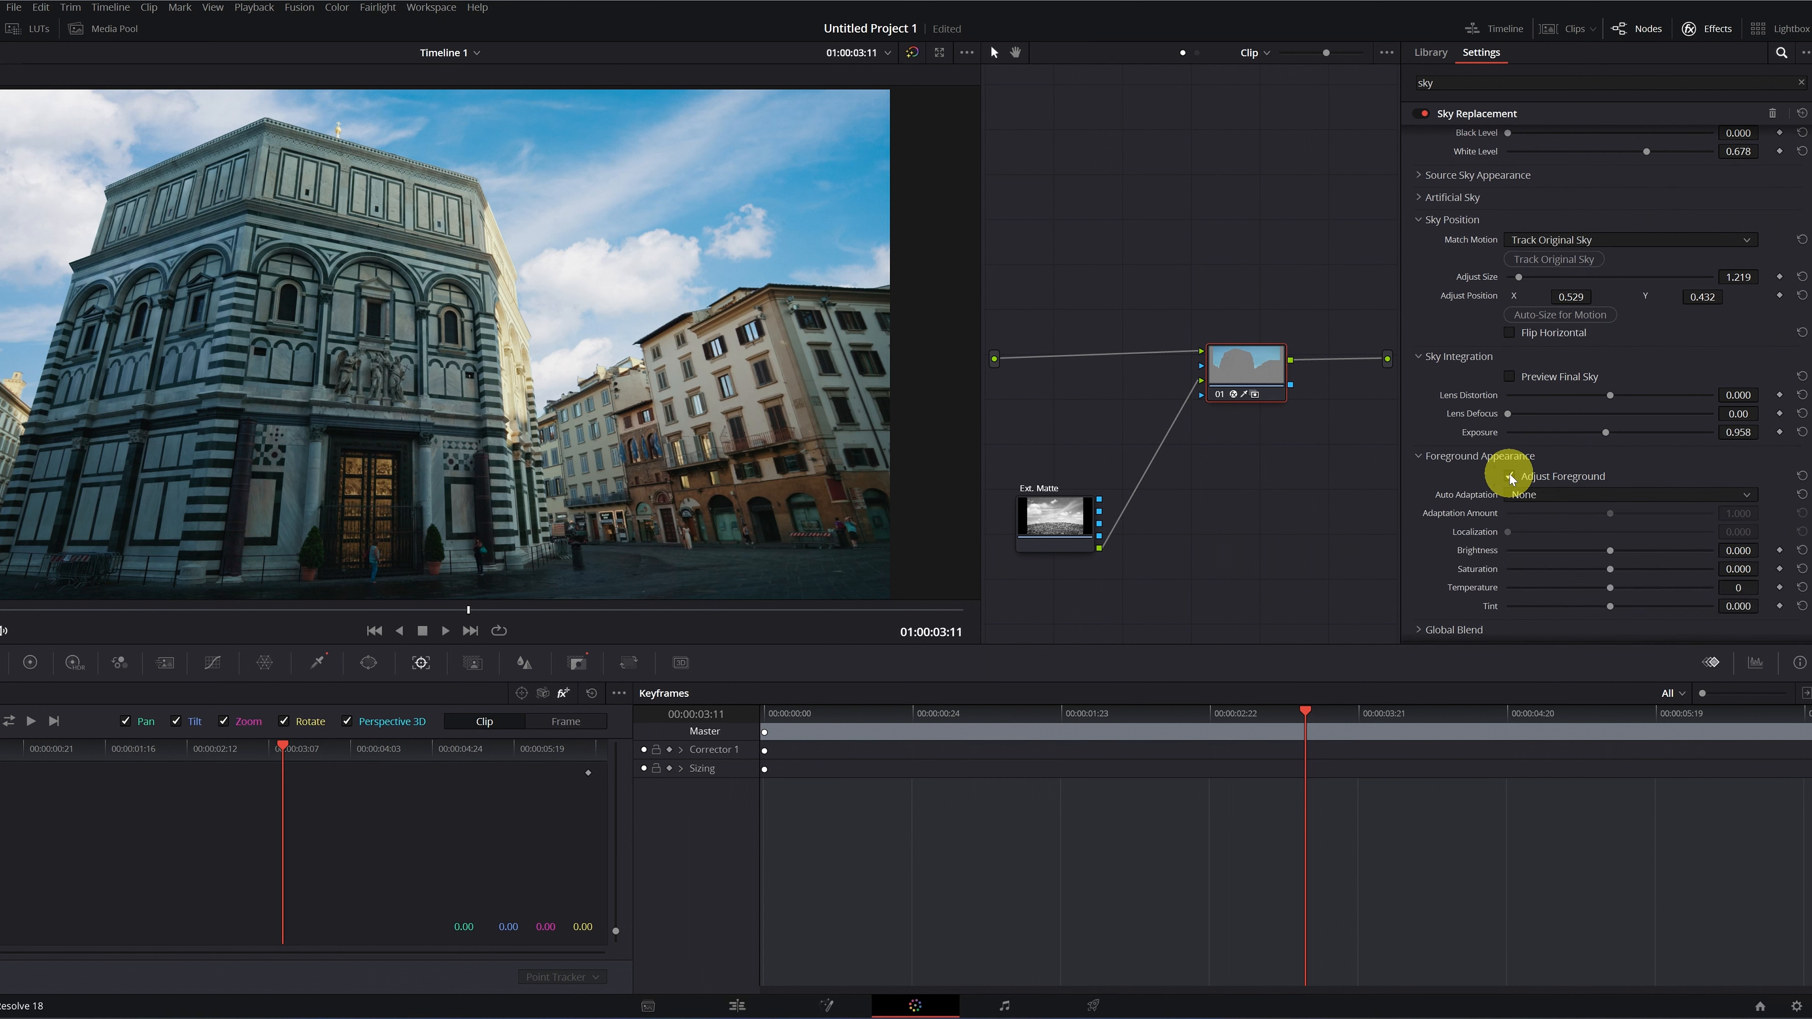
drag(1731, 551, 1743, 605)
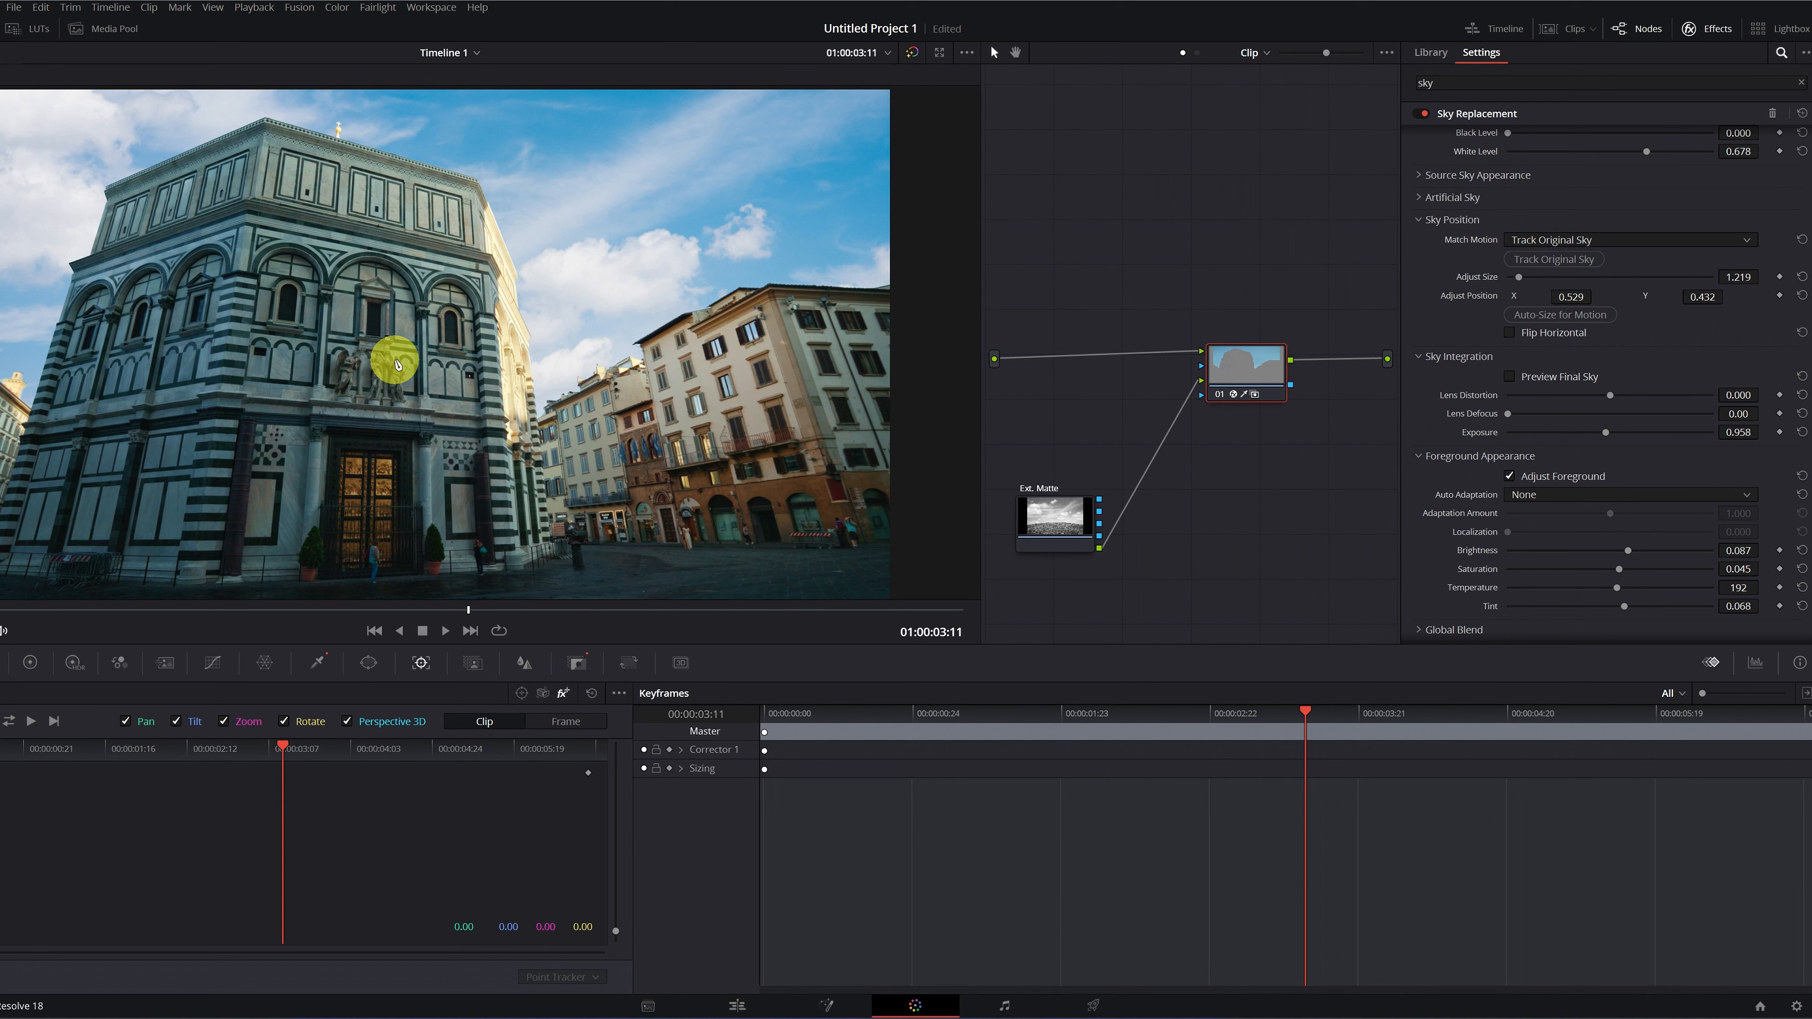
- Review the Source Sky Appearance settings and play the clip to check the replaced sky in motion
scroll(1452, 438, up, 2)
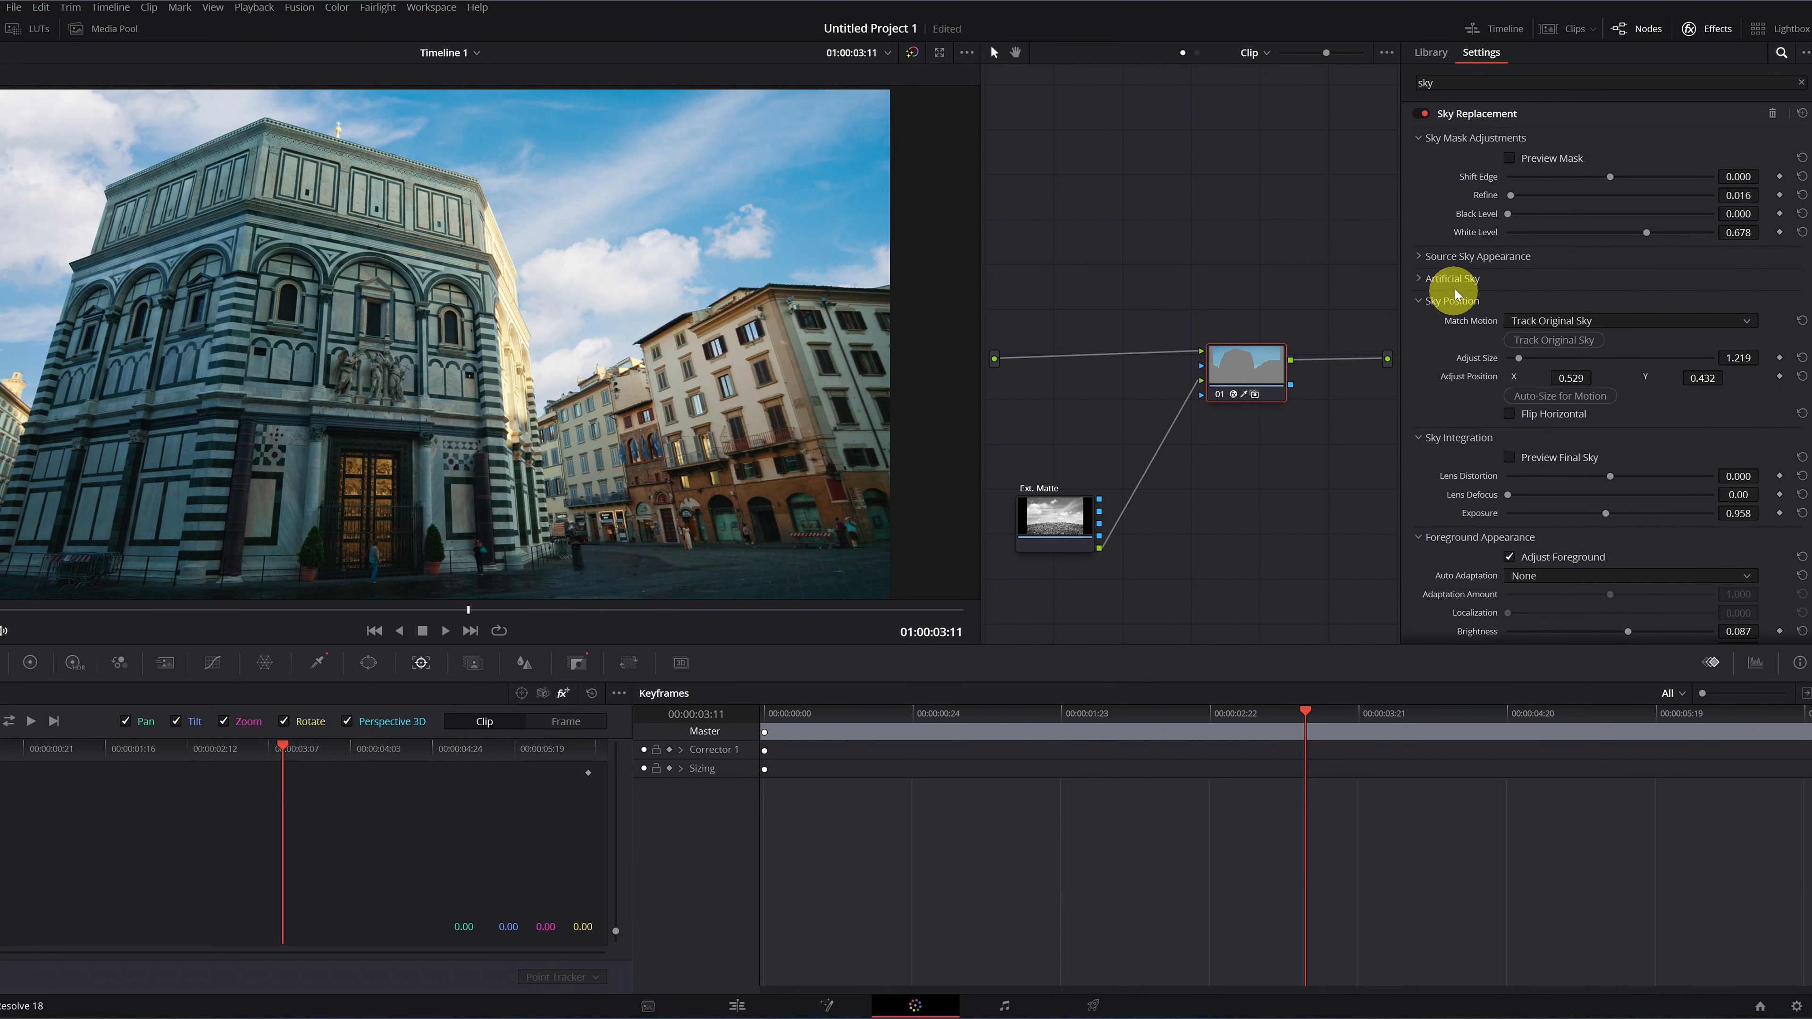
click(1418, 257)
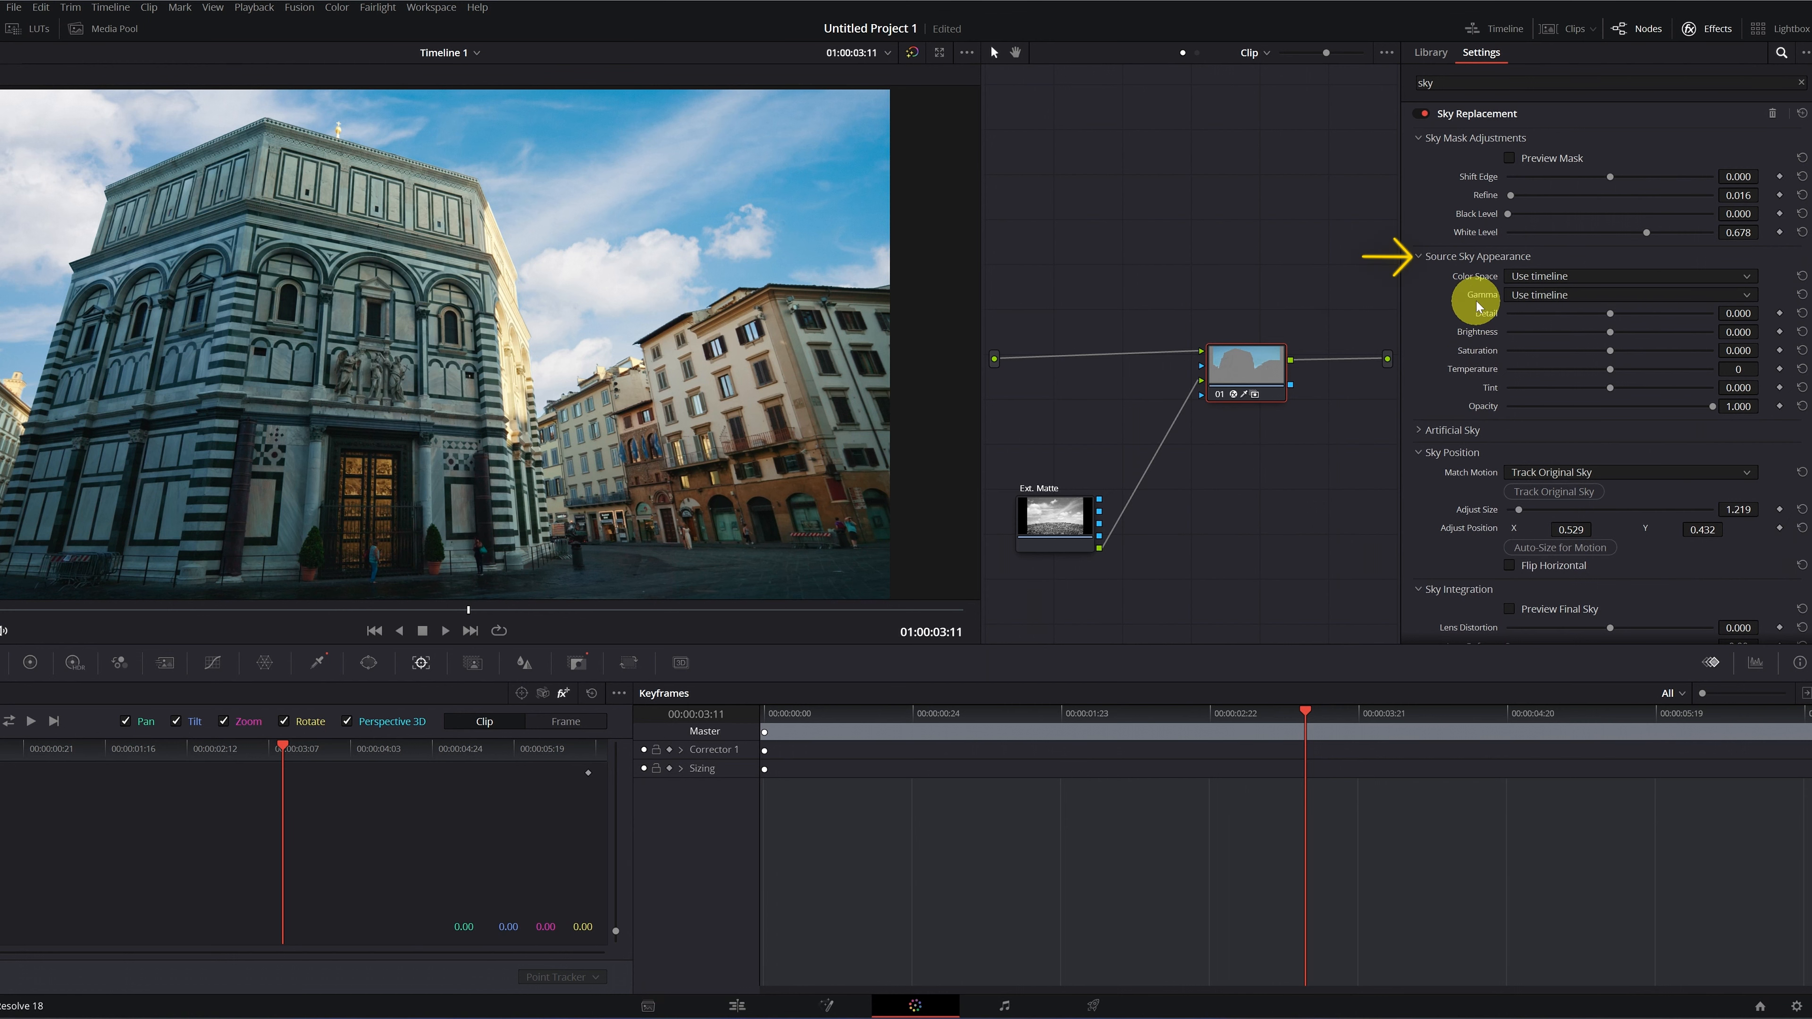
click(1418, 256)
key(space)
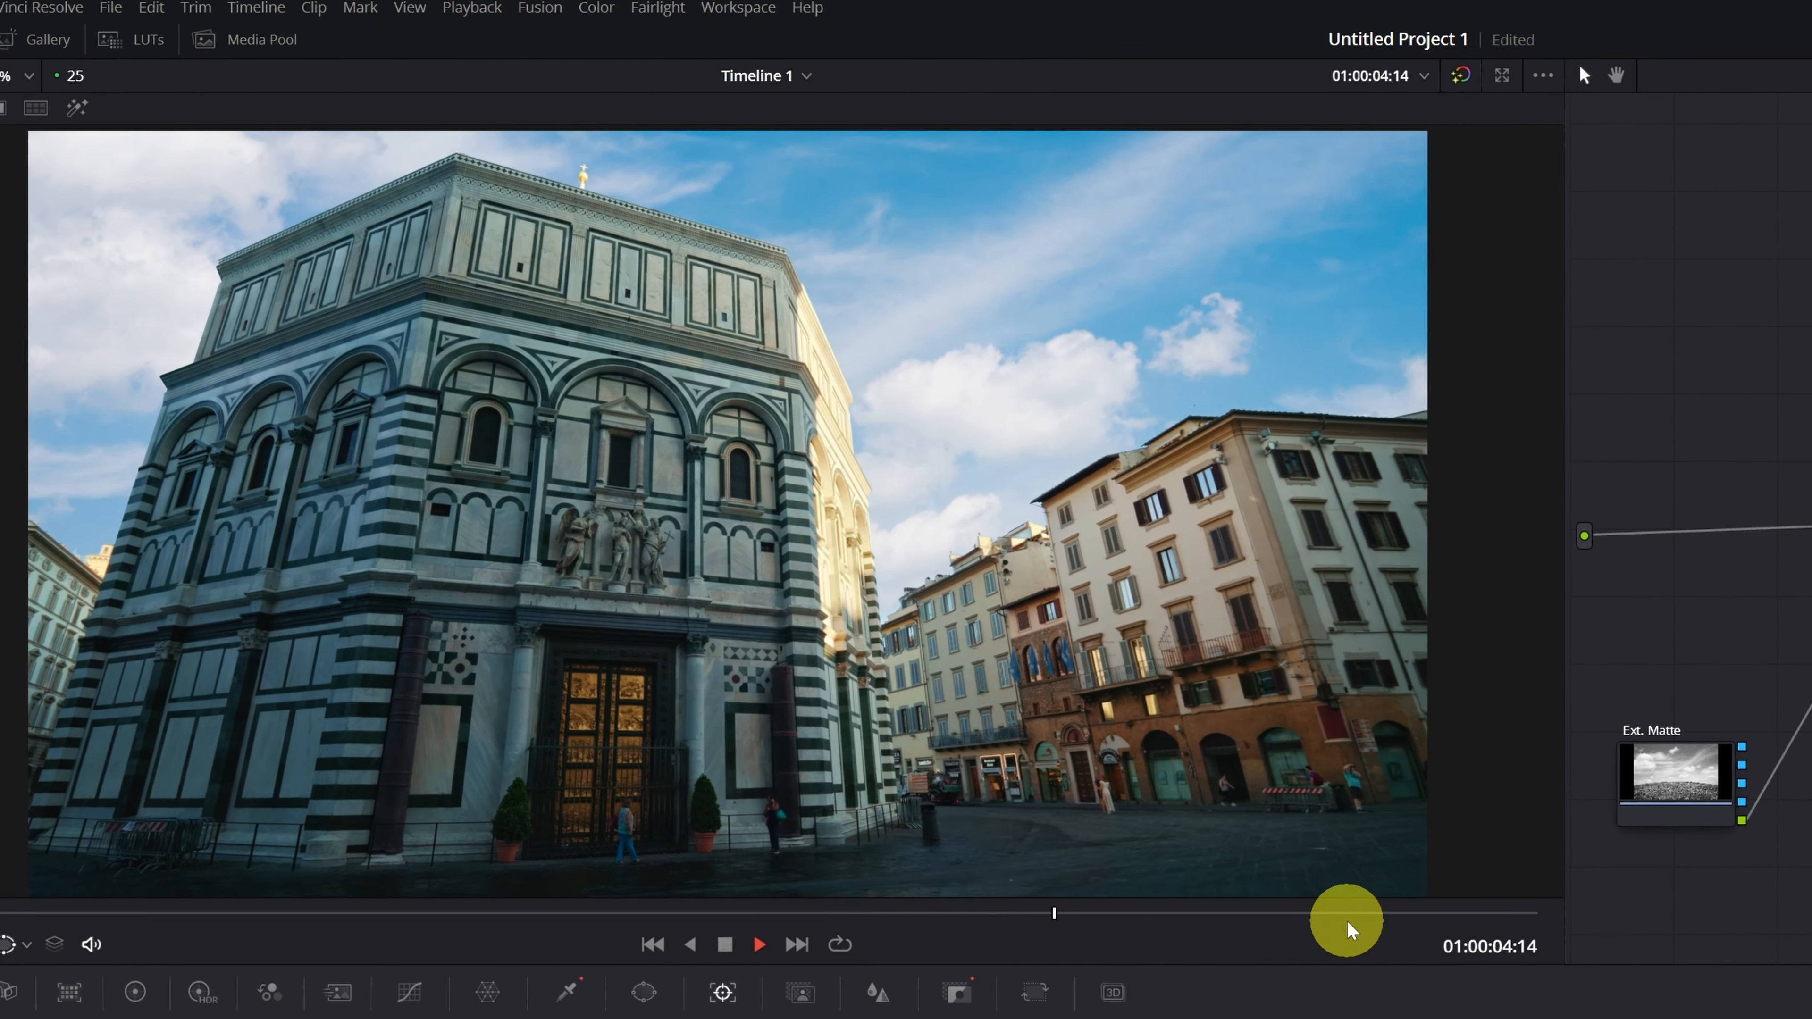
key(space)
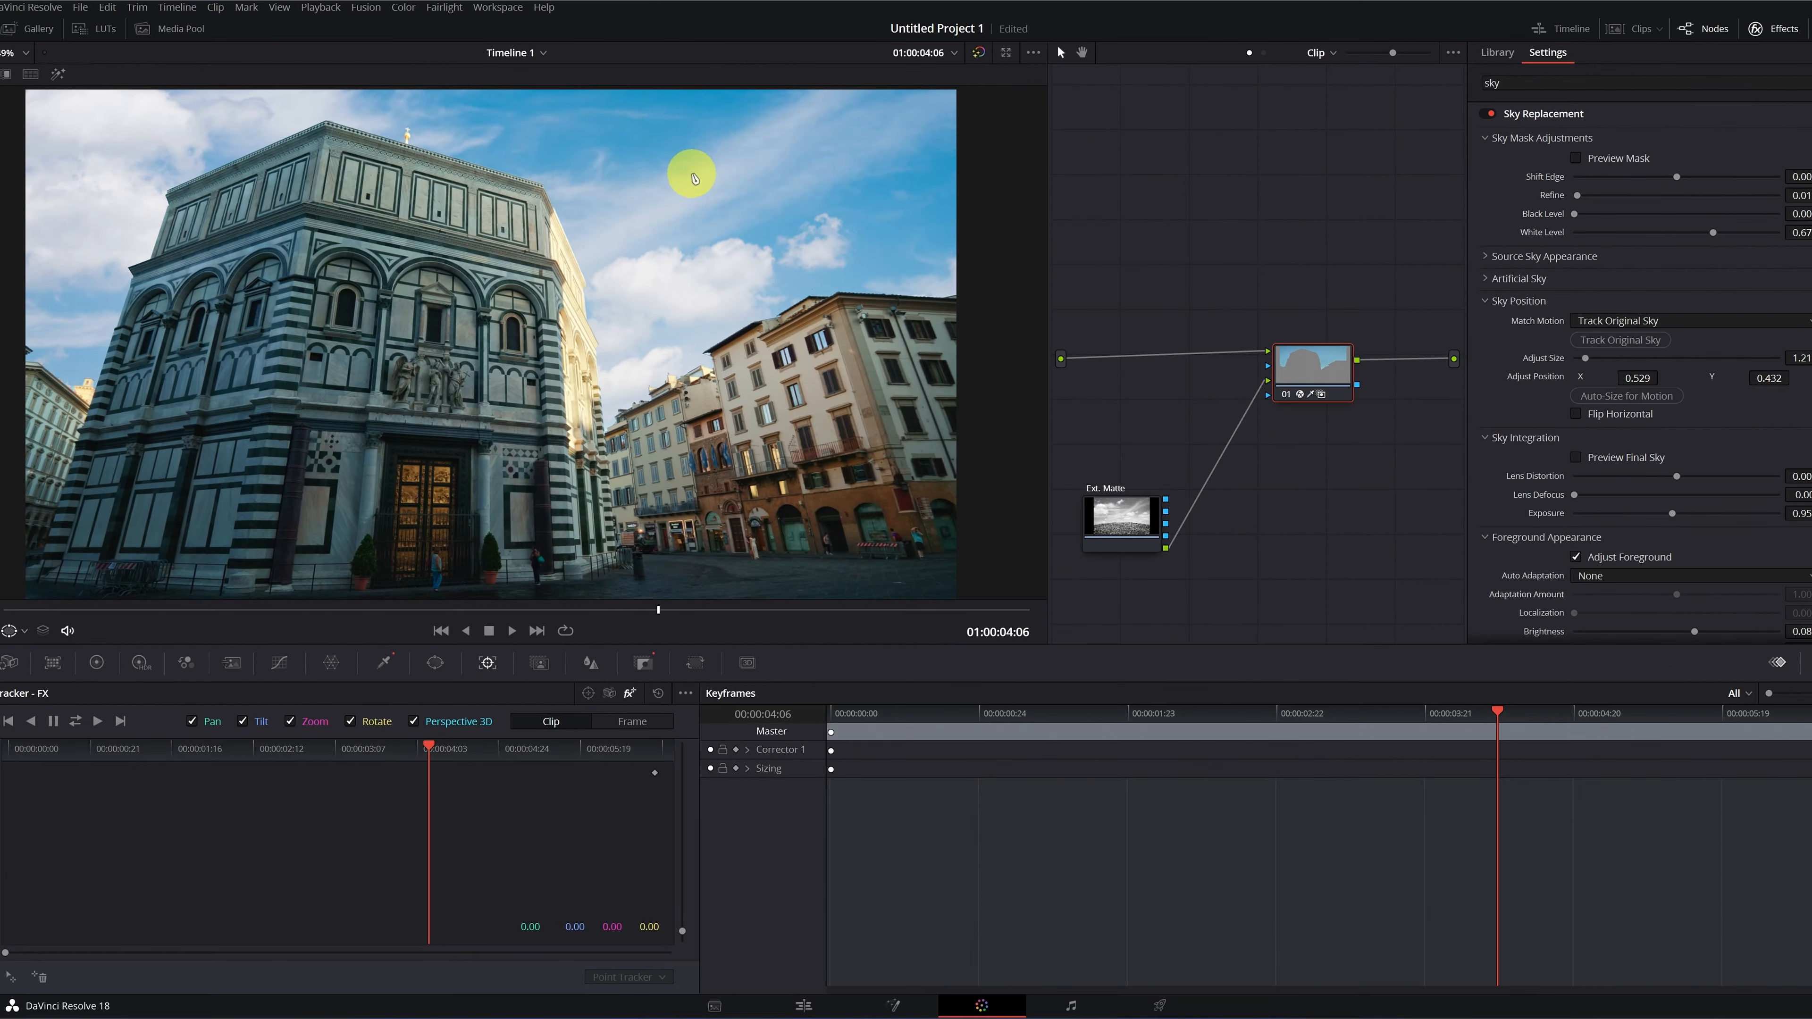
- Add the 114438_clouds_in_the_sky media to the node graph as an external matte and connect it to node 01 instead of the current sky matte
click(171, 31)
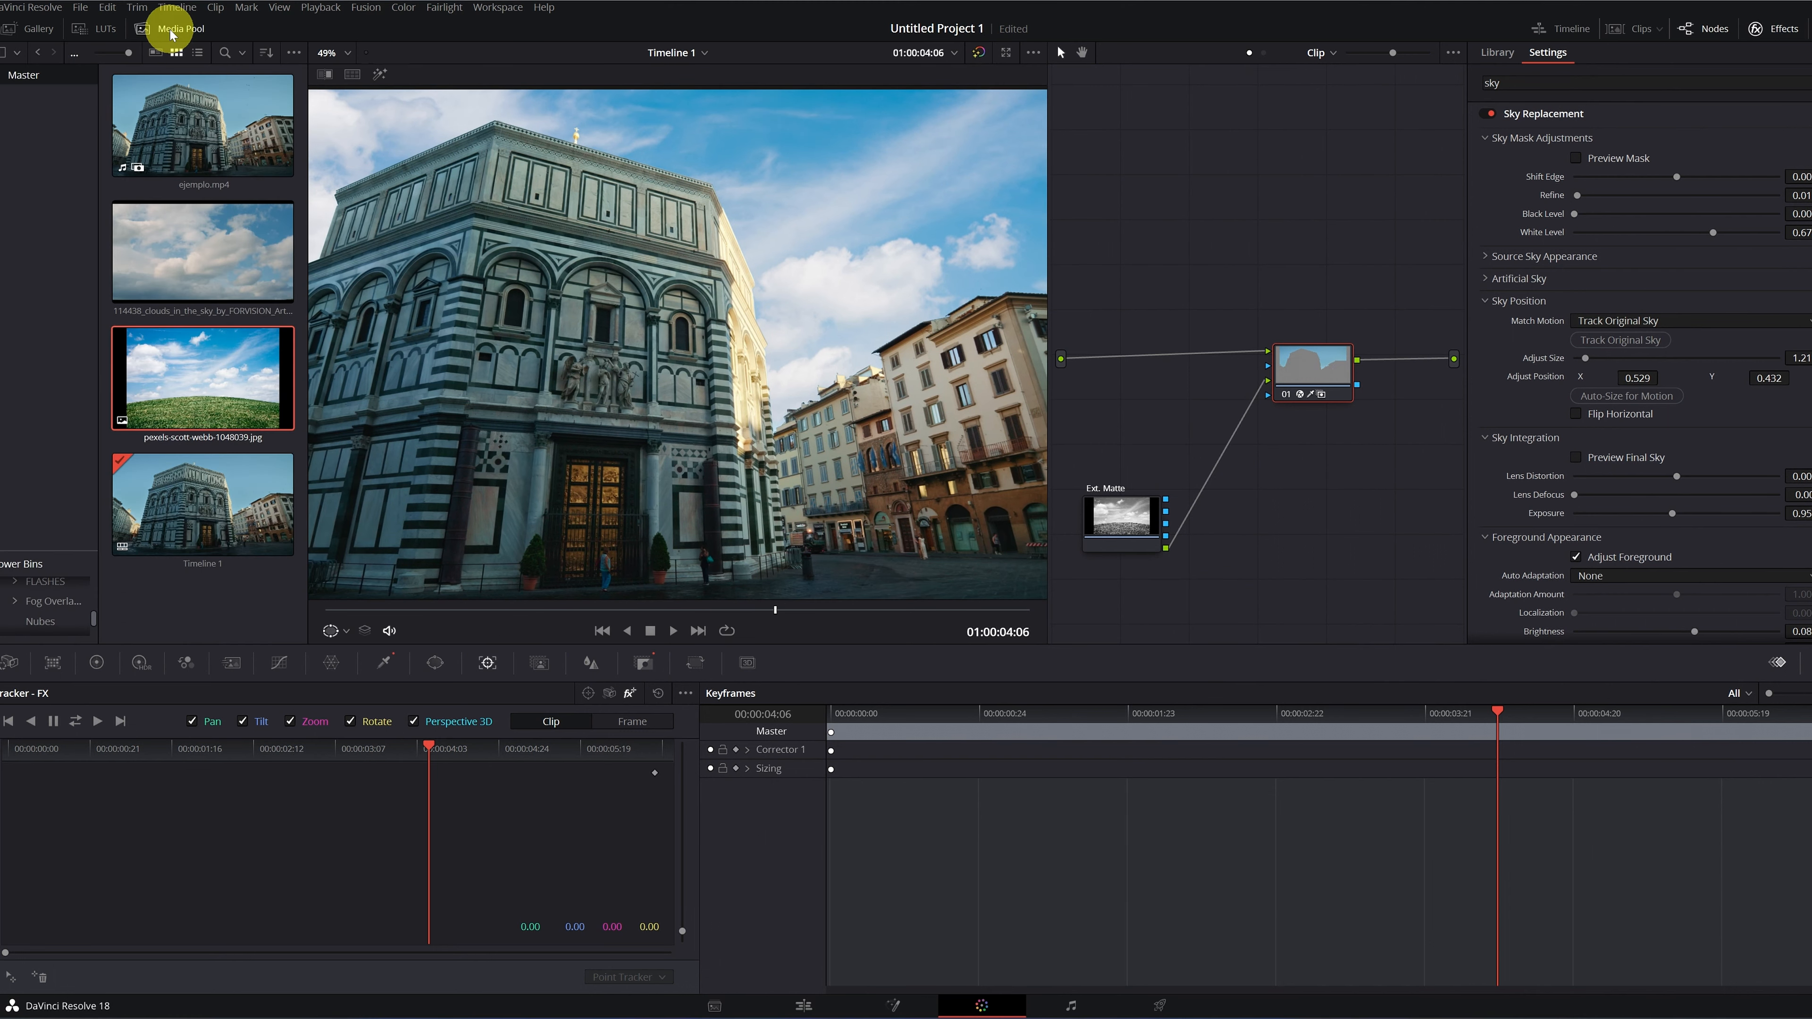
drag(243, 255, 1126, 591)
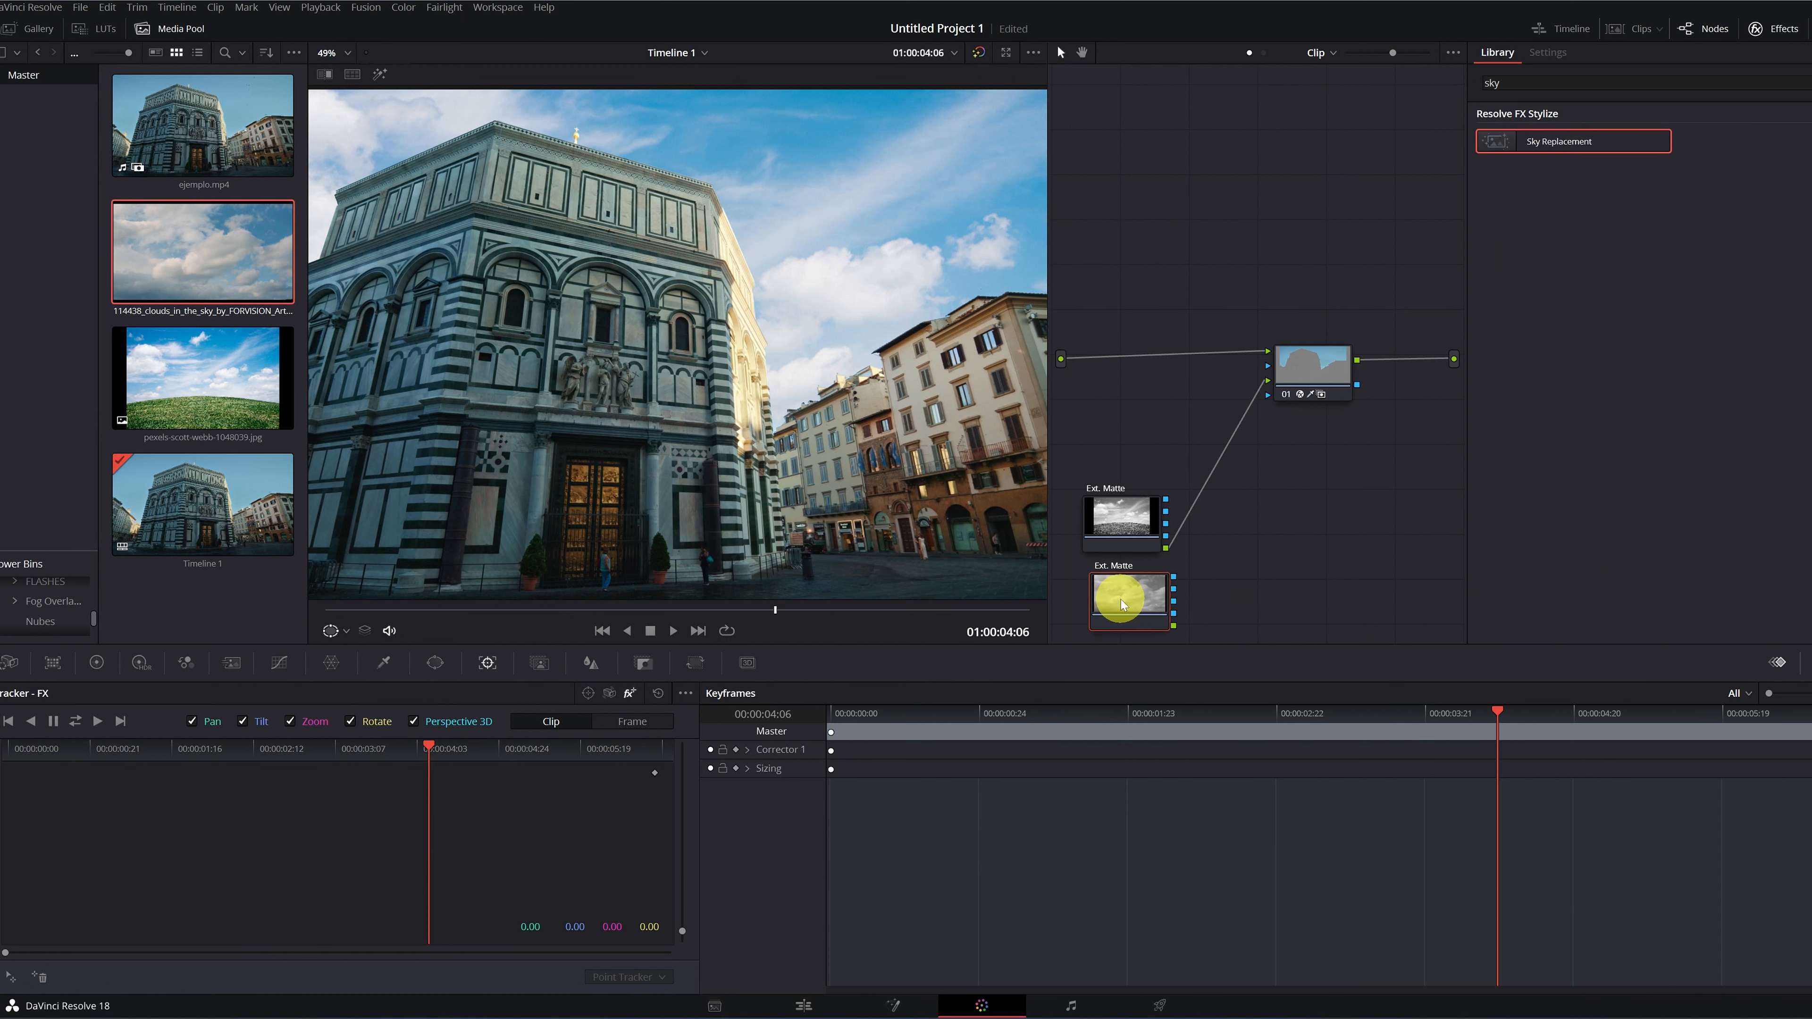
click(1125, 528)
drag(1267, 380, 1242, 456)
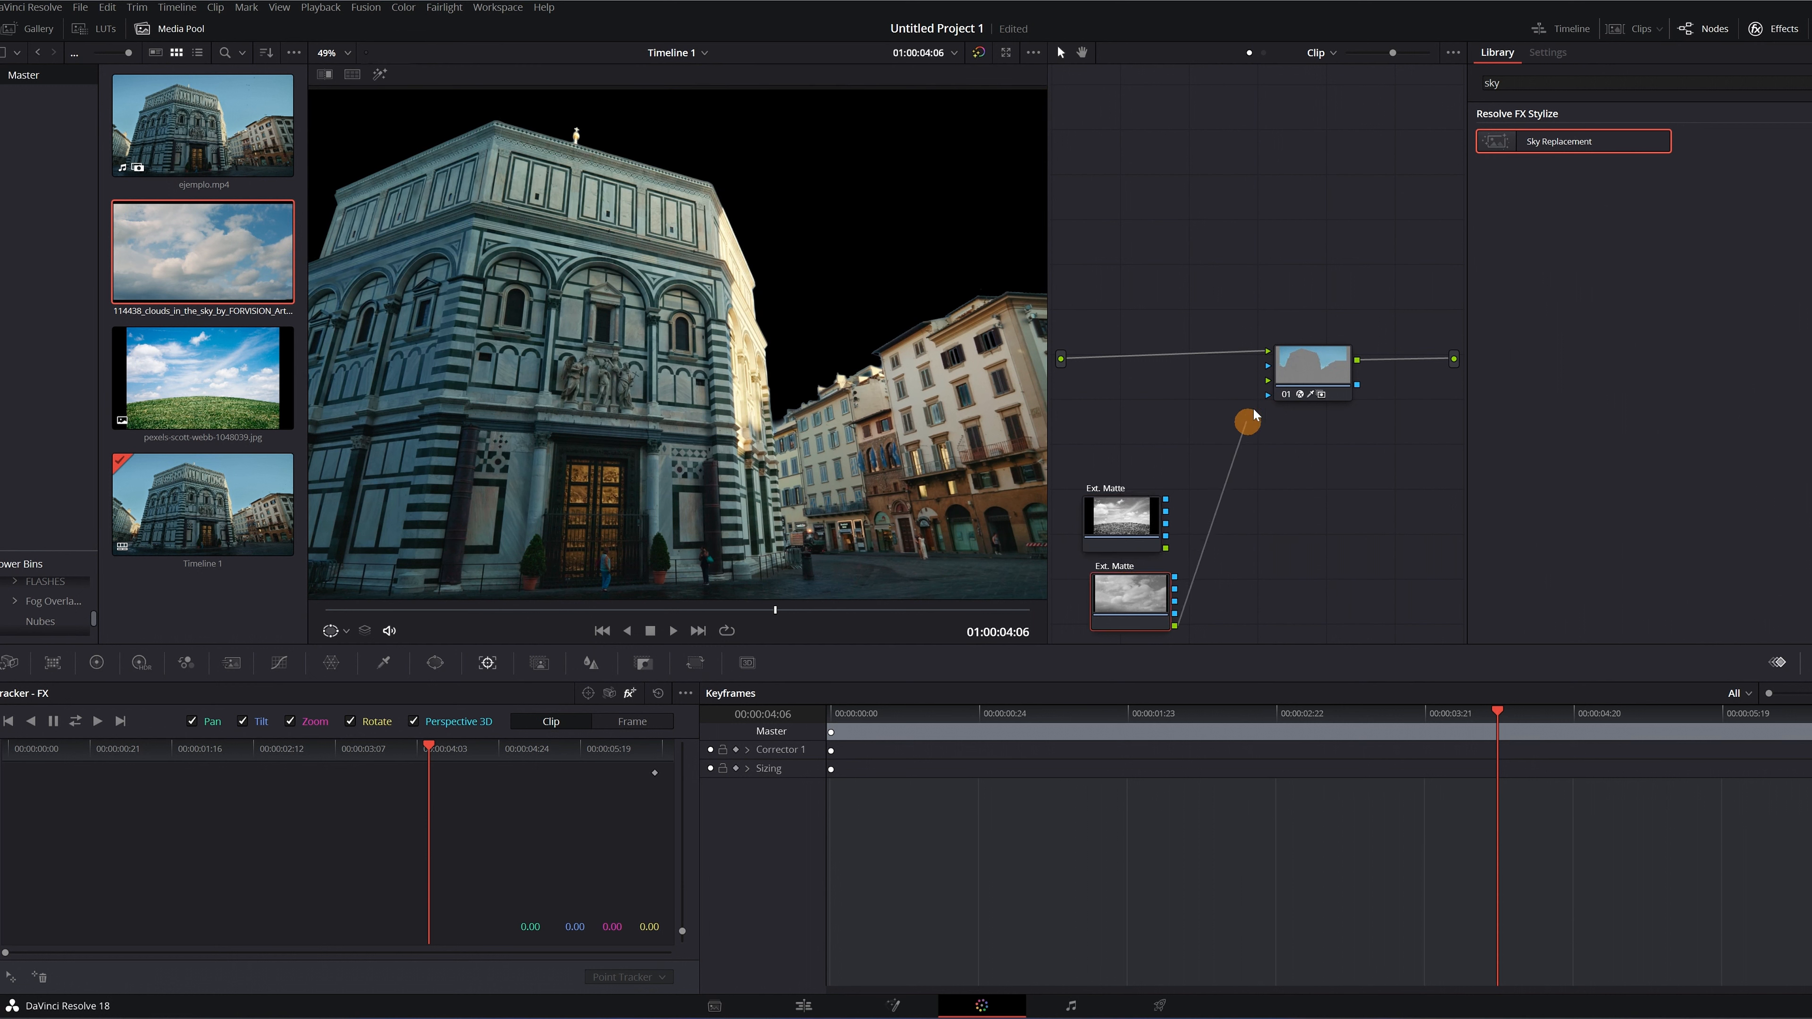
drag(1270, 385, 1268, 380)
scroll(500, 349, down, 2)
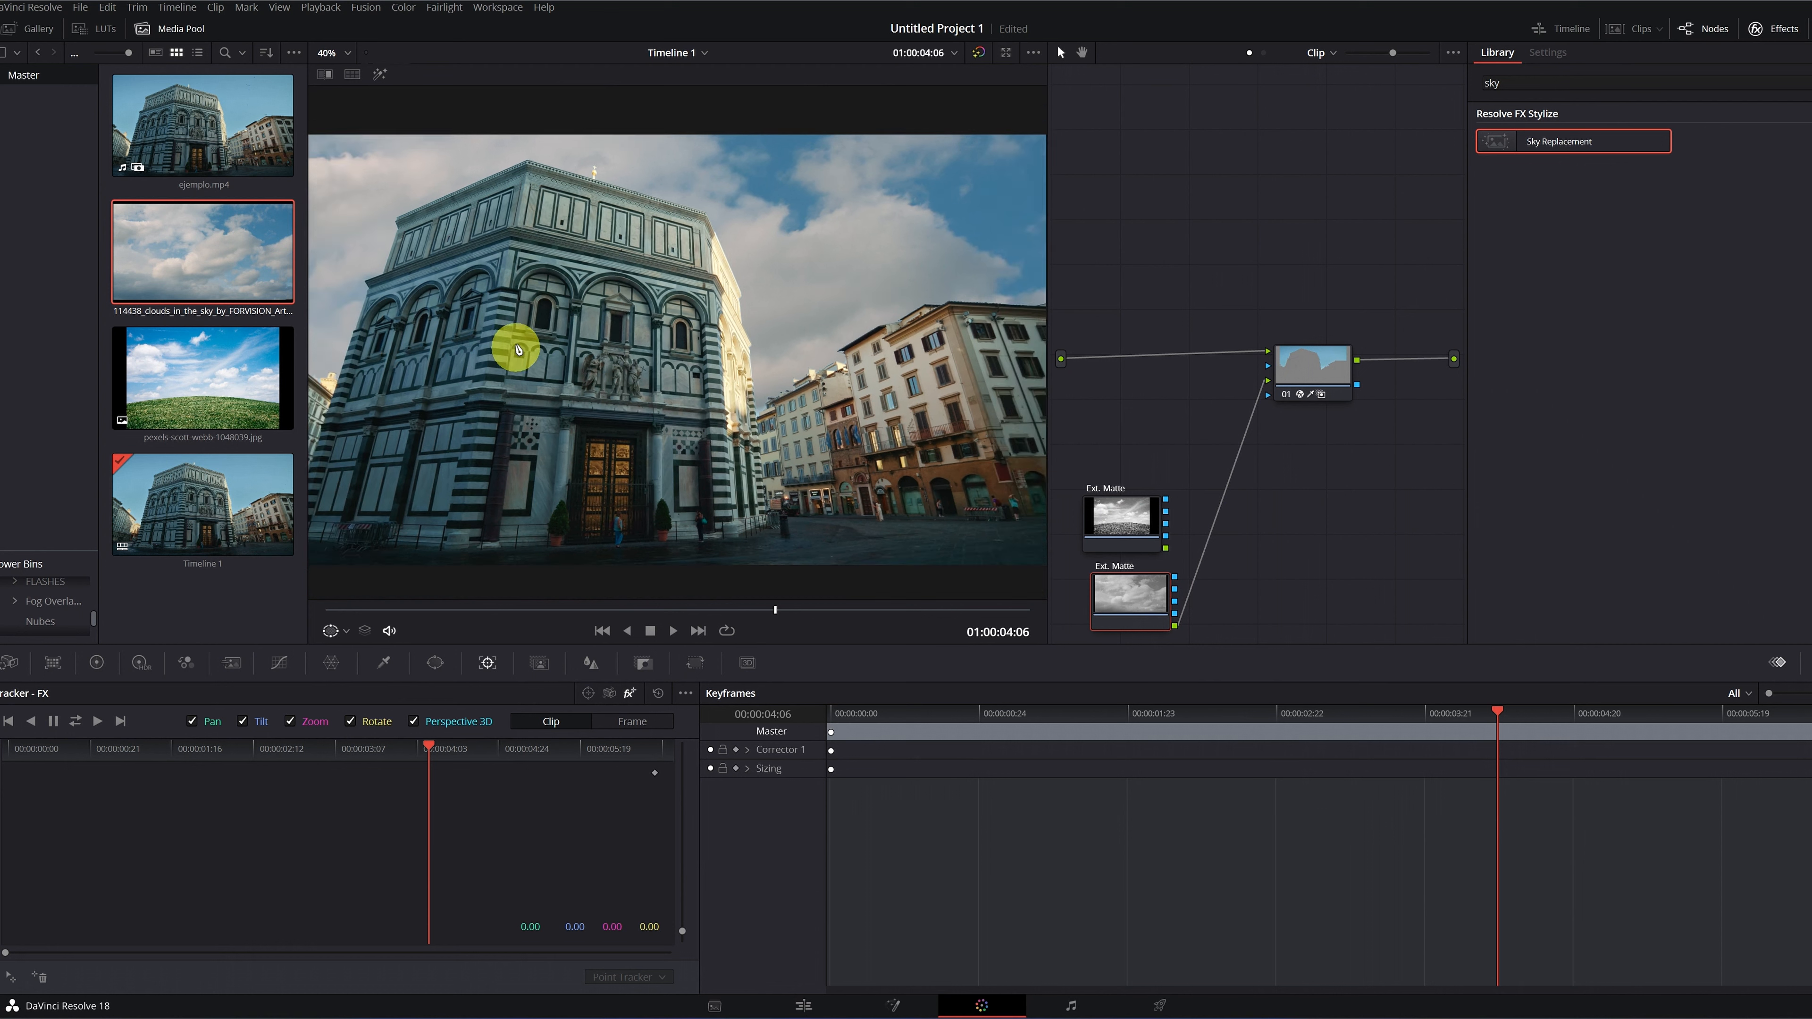
click(177, 33)
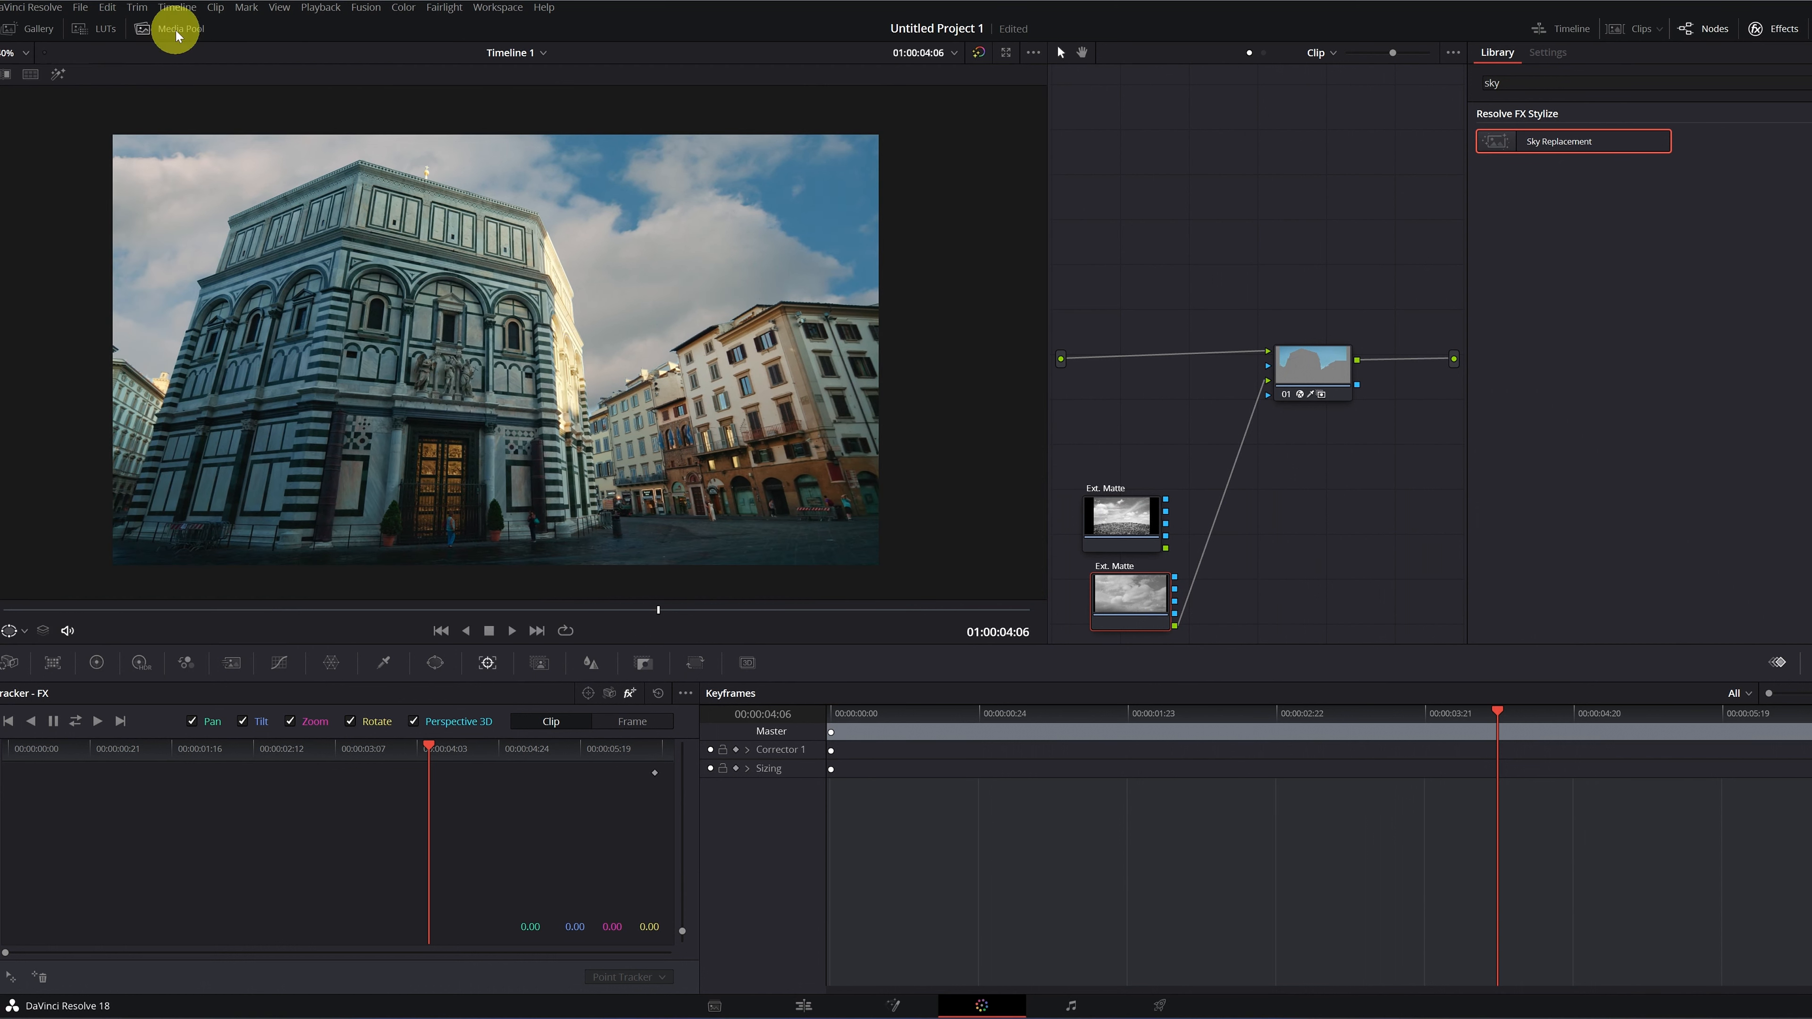
scroll(490, 439, up, 1)
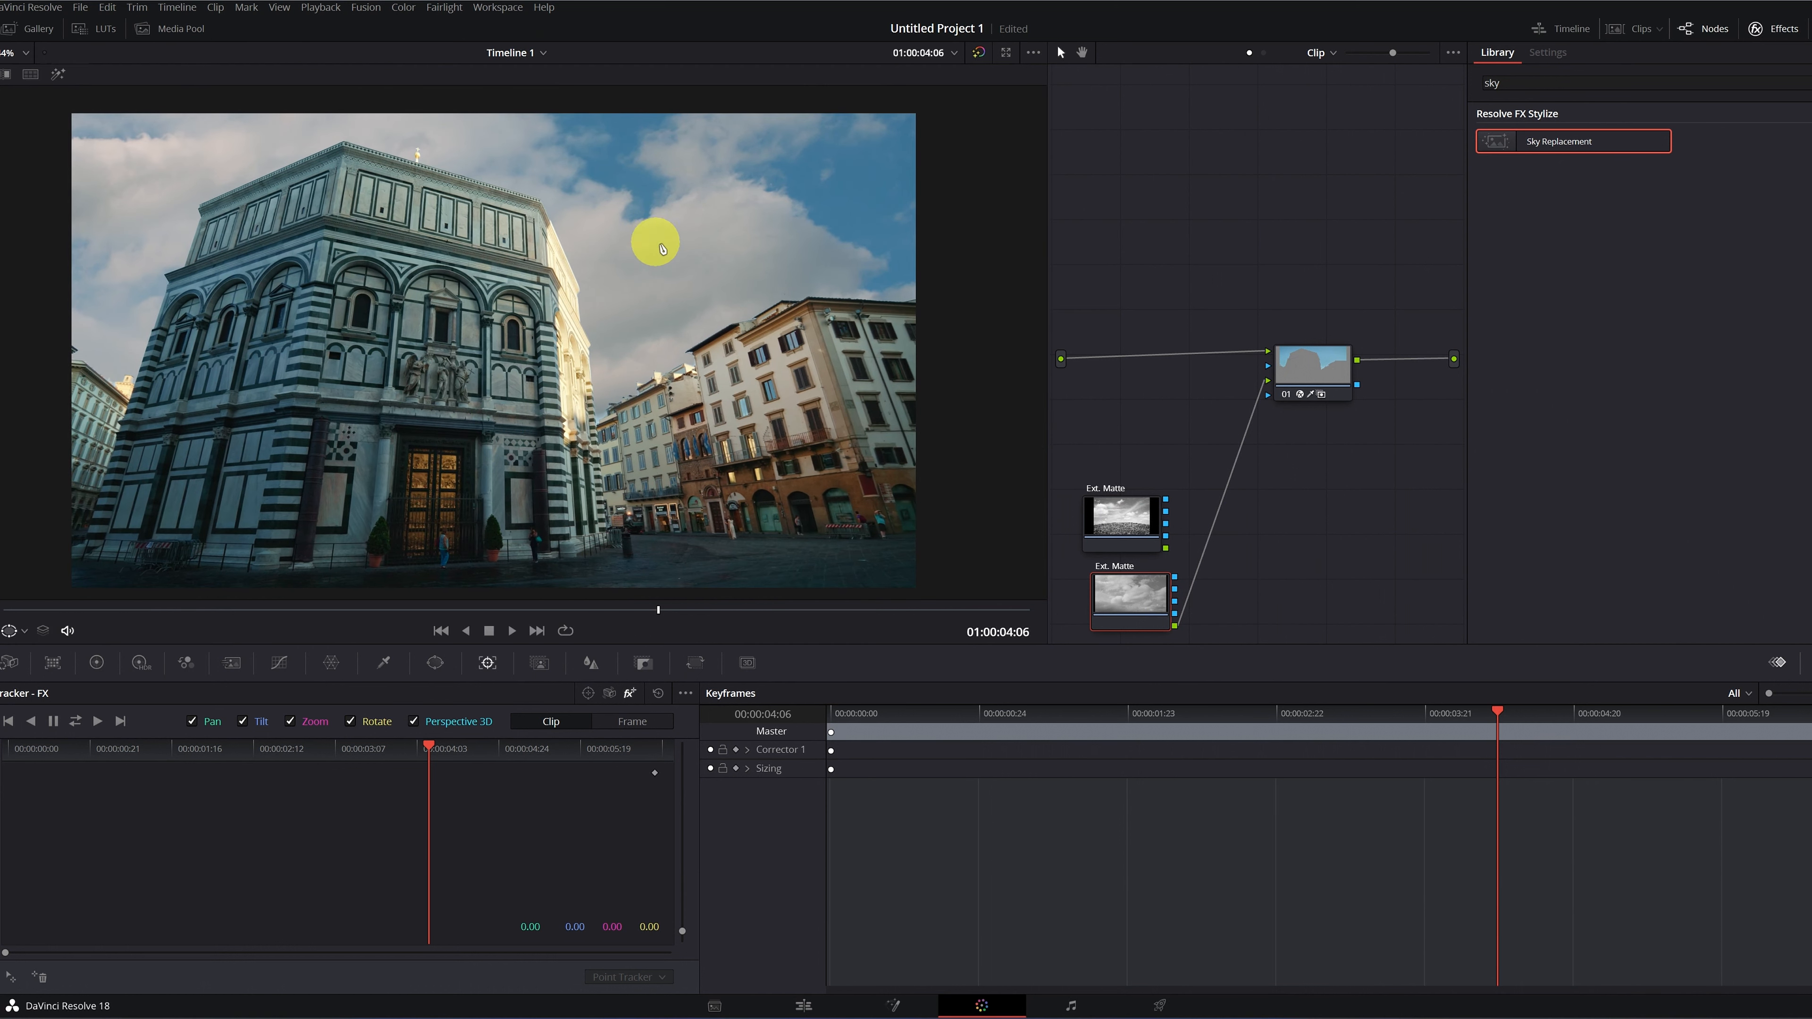